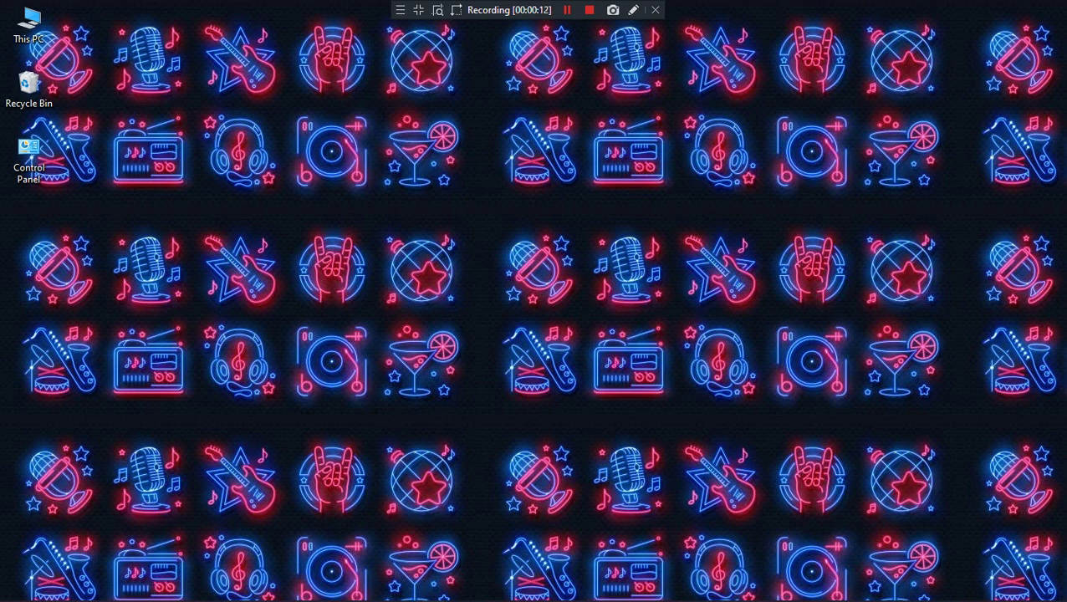
Step: Refresh the desktop and switch to the open FL Studio project
right_click(416, 87)
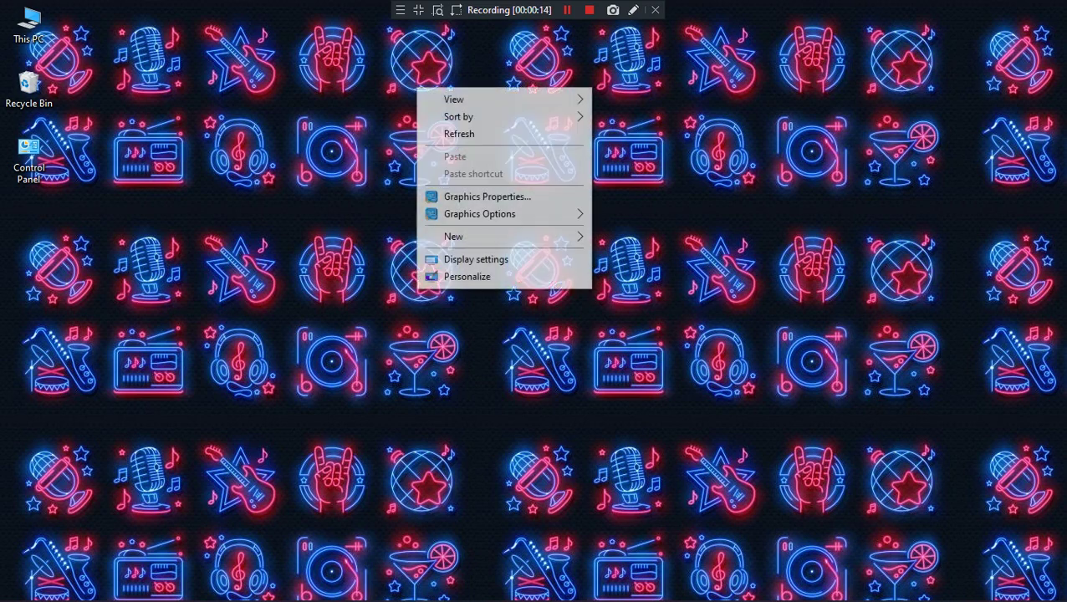
left_click(444, 134)
right_click(388, 107)
left_click(429, 151)
left_click(324, 590)
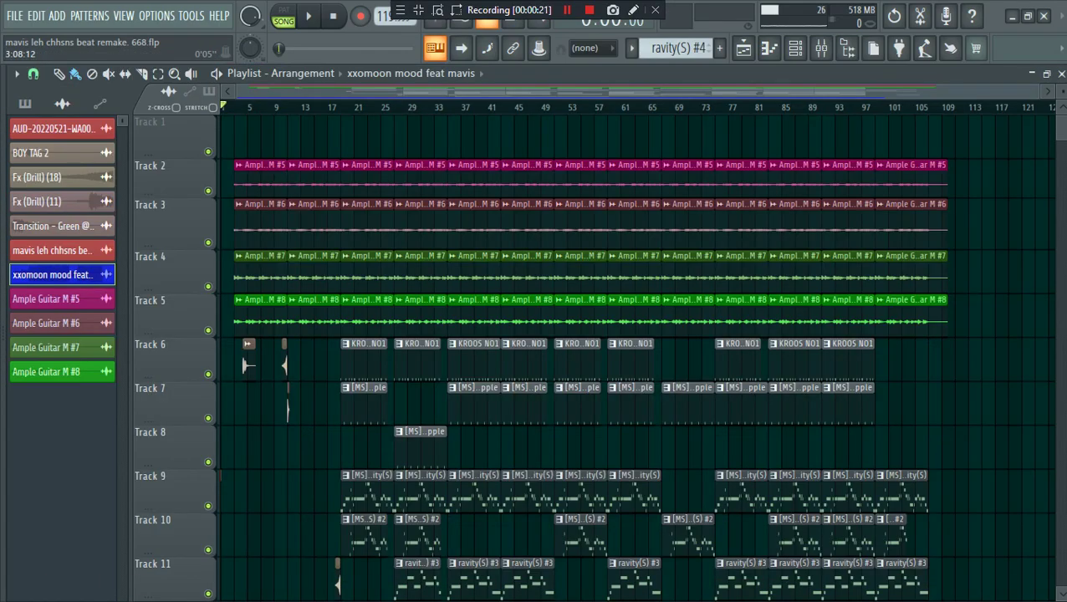
Step: Examine the playlist's opening bars, from the guitar, tag and effect clips down to the full song audio on Track 20
scroll(230, 107, "up", 8)
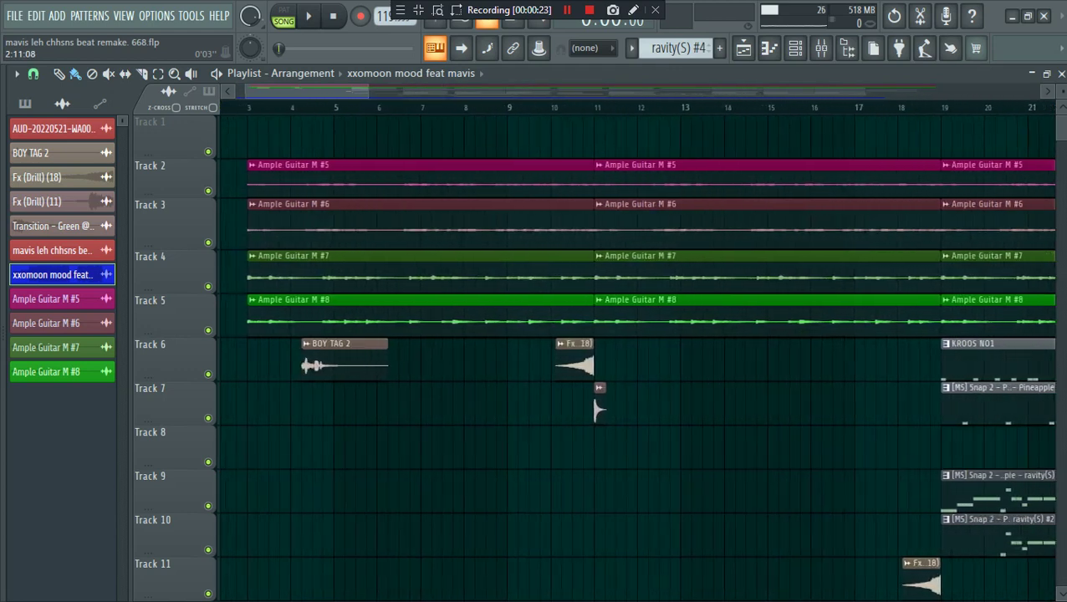
scroll(221, 476, "left", 2)
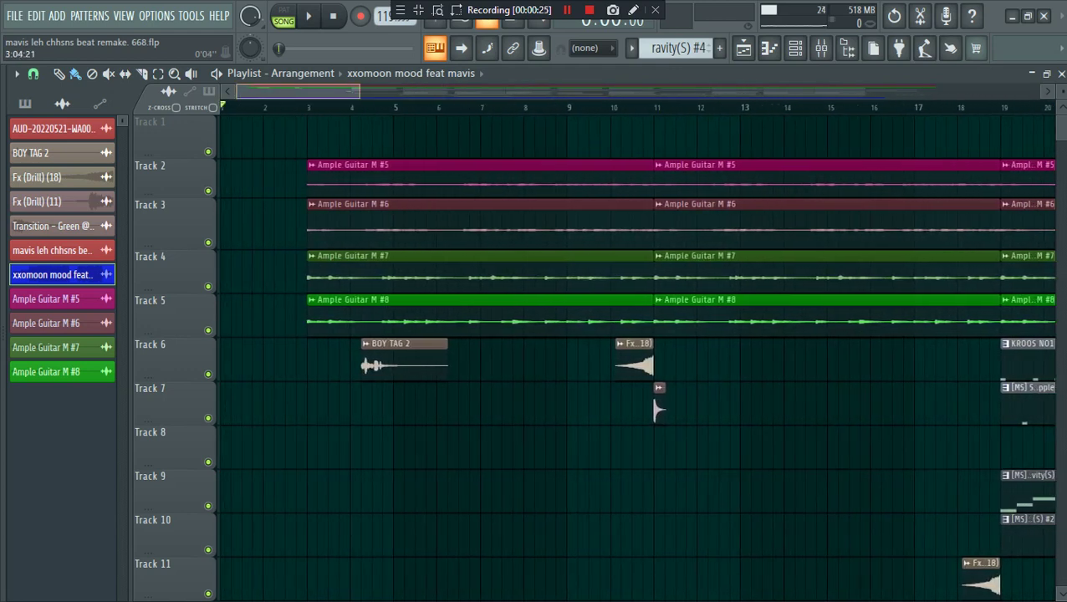
scroll(222, 475, "down", 3)
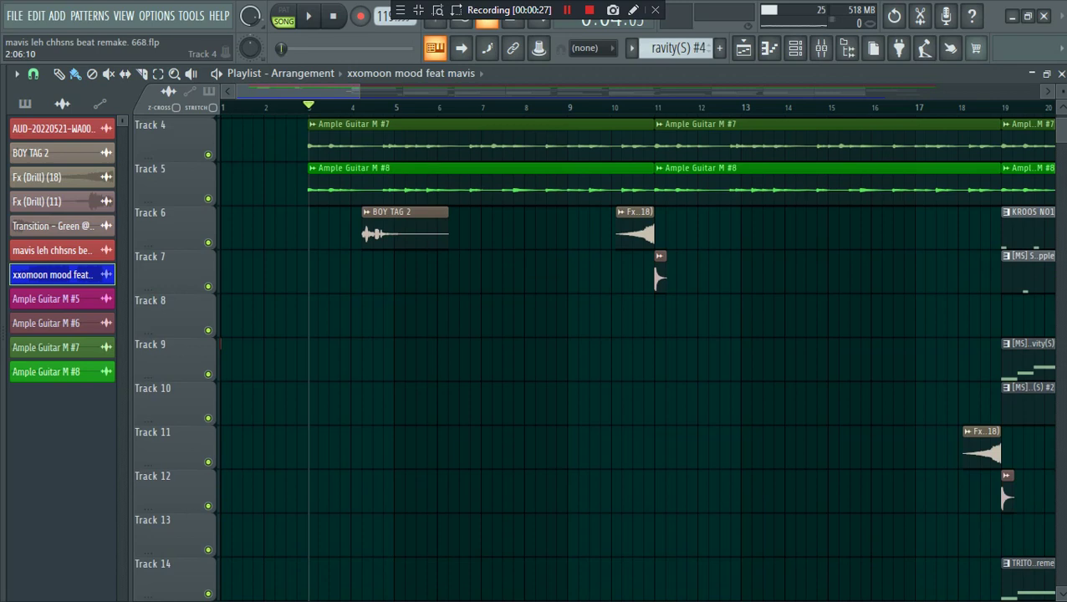
scroll(222, 229, "down", 1)
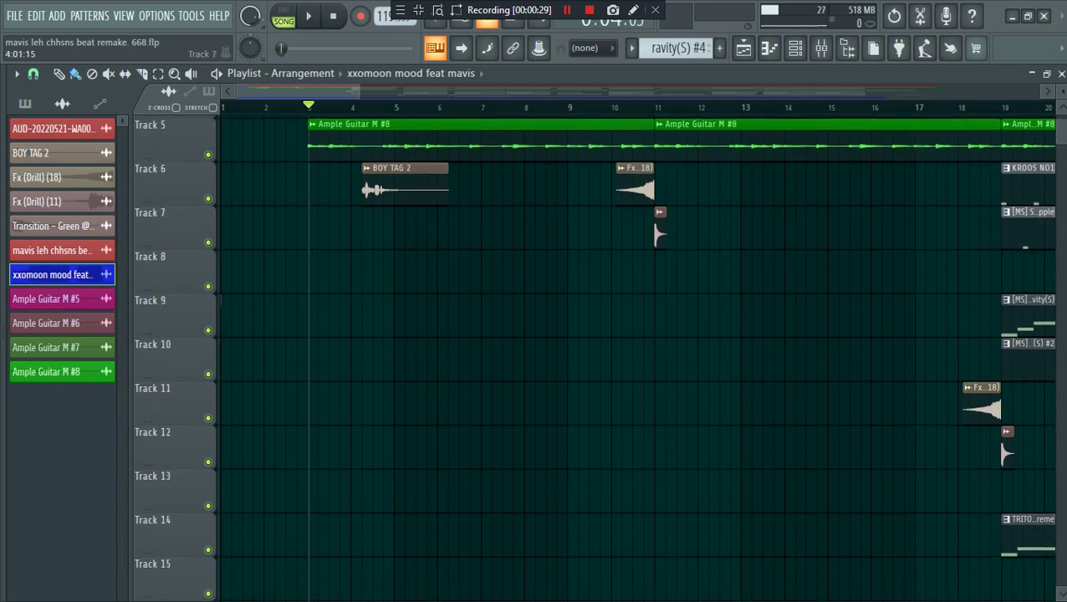
scroll(599, 358, "down", 10)
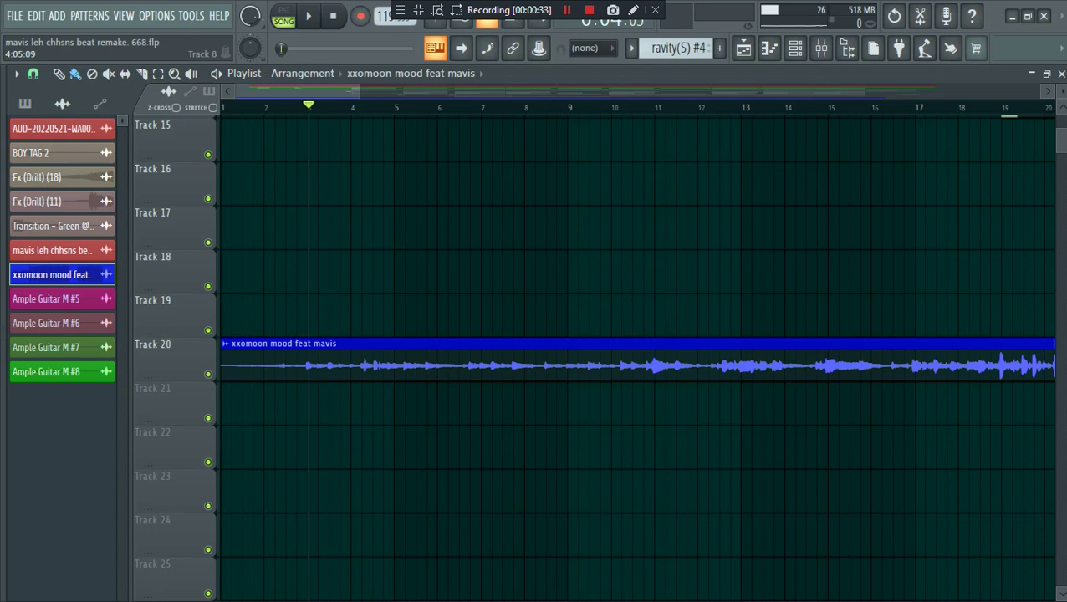
scroll(1003, 144, "up", 3)
scroll(635, 358, "up", 8)
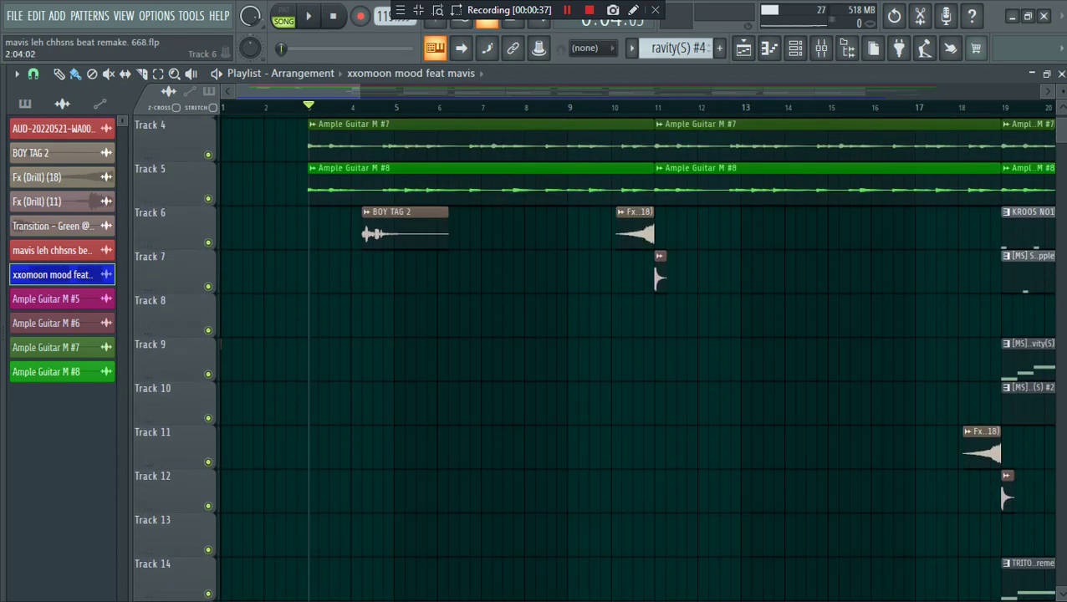
Step: Play the arrangement from bar 3 and look through its tracks during the intro
key("space")
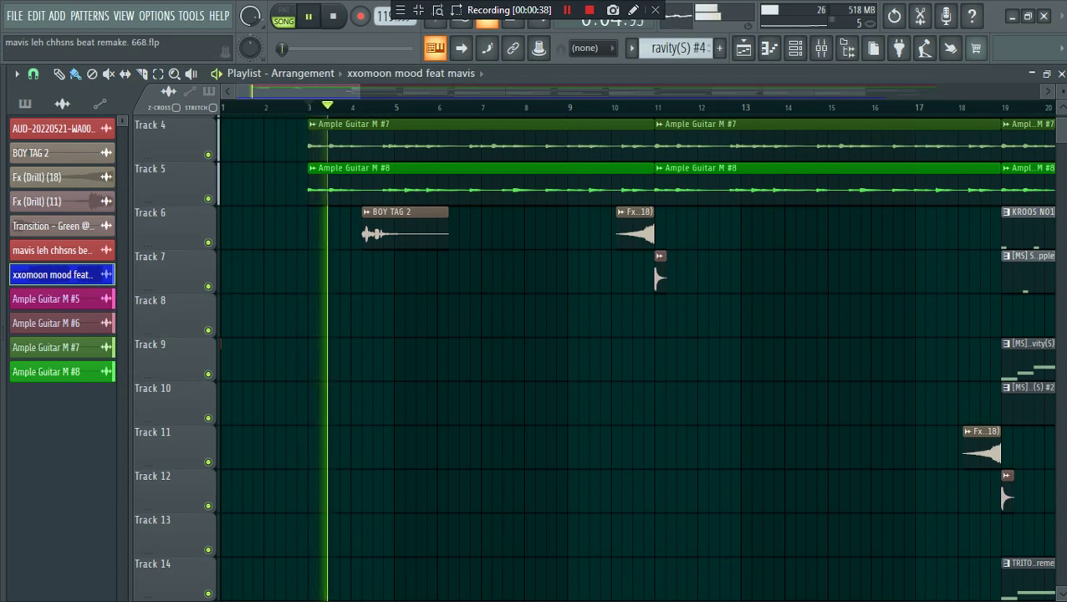
scroll(636, 358, "down", 7)
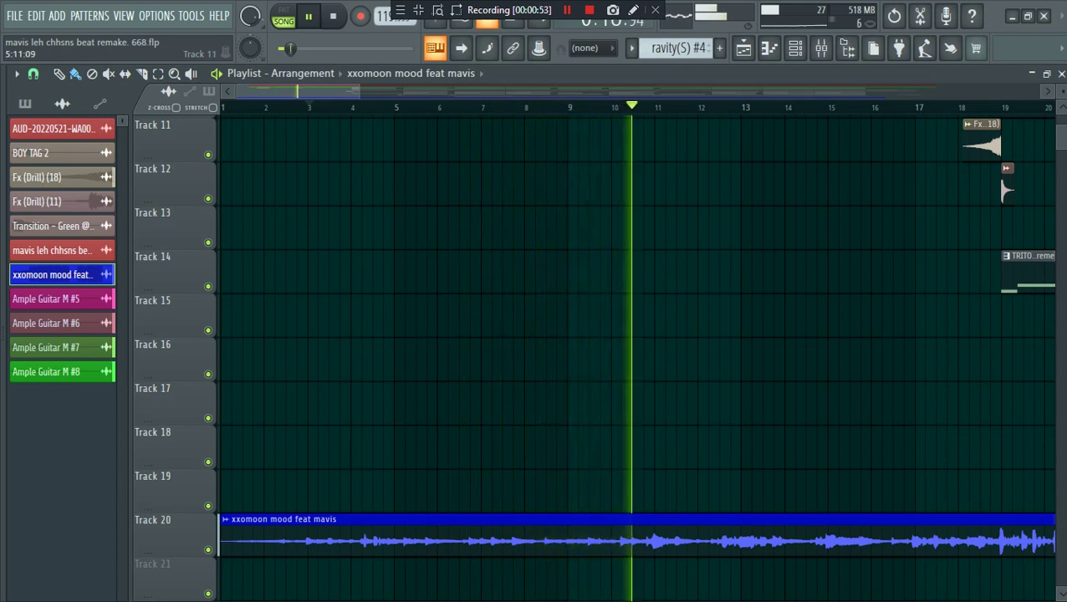
scroll(429, 107, "down", 2)
scroll(428, 107, "down", 2)
scroll(489, 360, "up", 4)
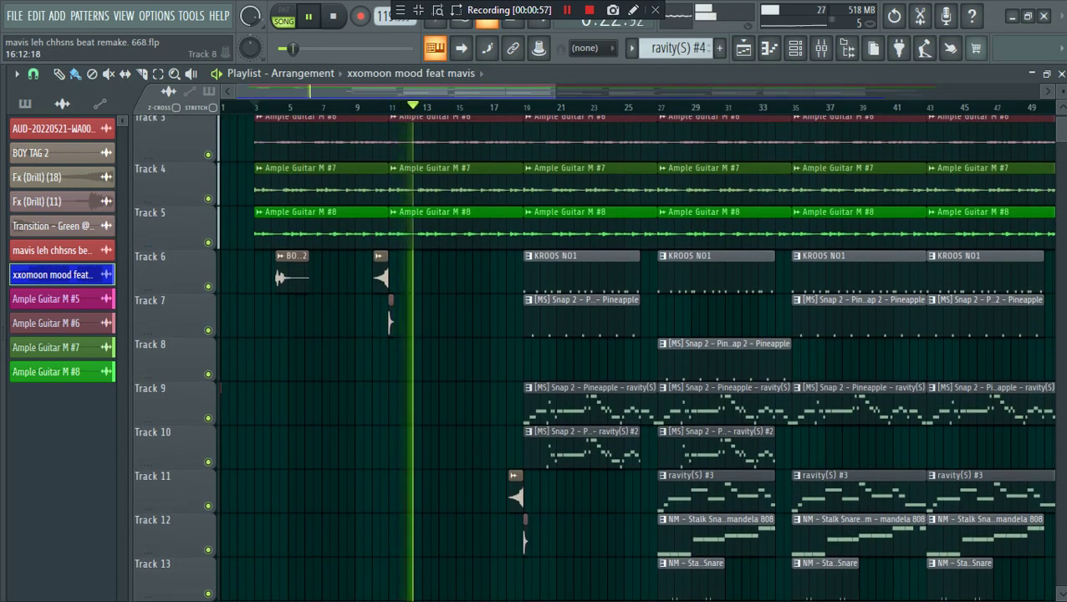
scroll(642, 358, "down", 7)
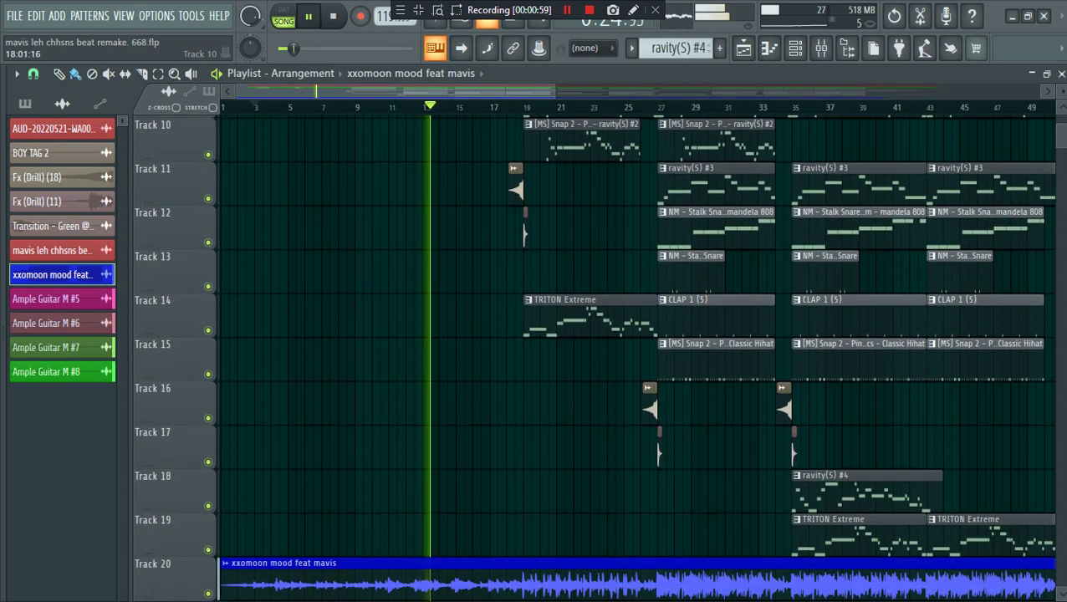
key("Page_Up")
Step: Move playback to about bar 19 and review the melody, bass and drum tracks of that section
left_click(529, 107)
scroll(529, 107, "down", 4)
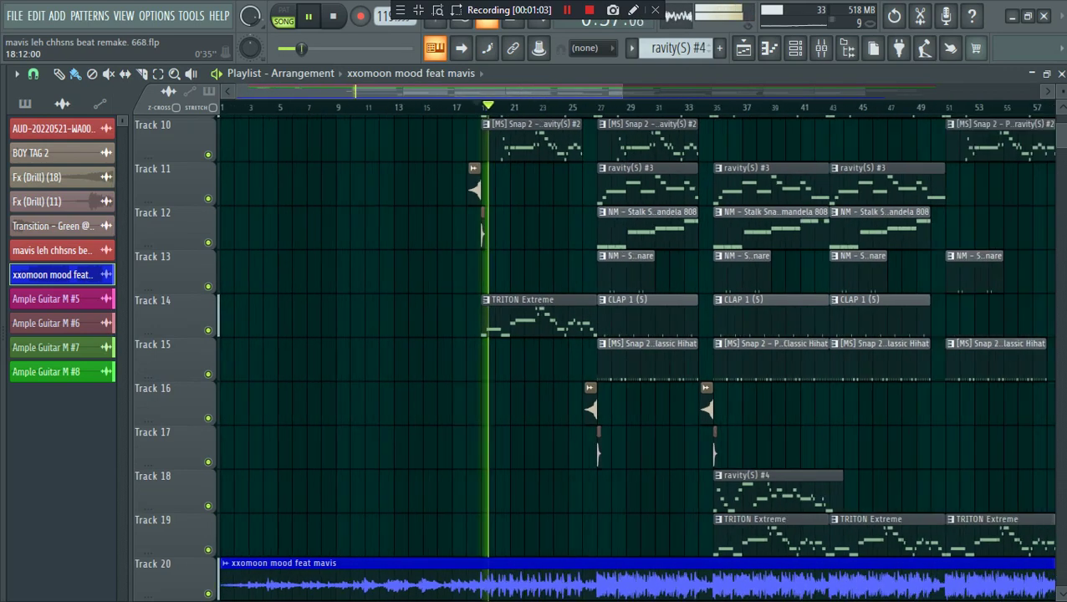
scroll(520, 188, "up", 4)
scroll(640, 359, "up", 3)
scroll(640, 360, "down", 3)
scroll(640, 359, "down", 2)
scroll(640, 360, "up", 8)
scroll(640, 360, "down", 15)
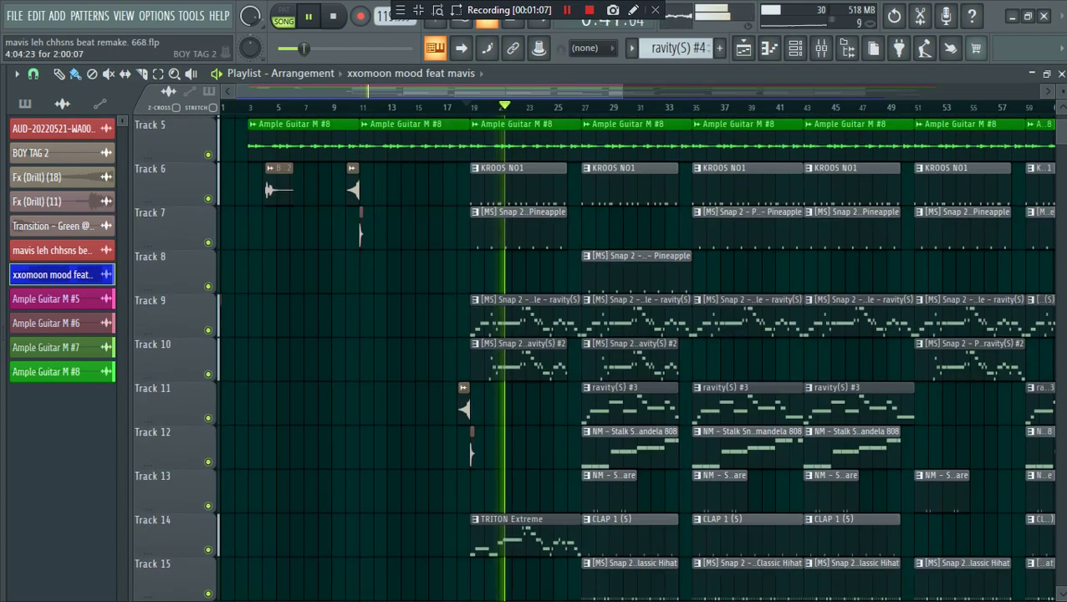
Step: Solo Track 20 and listen to the "xxomoon mood feat mavis" audio at several points between bars 23 and 44
right_click(208, 330)
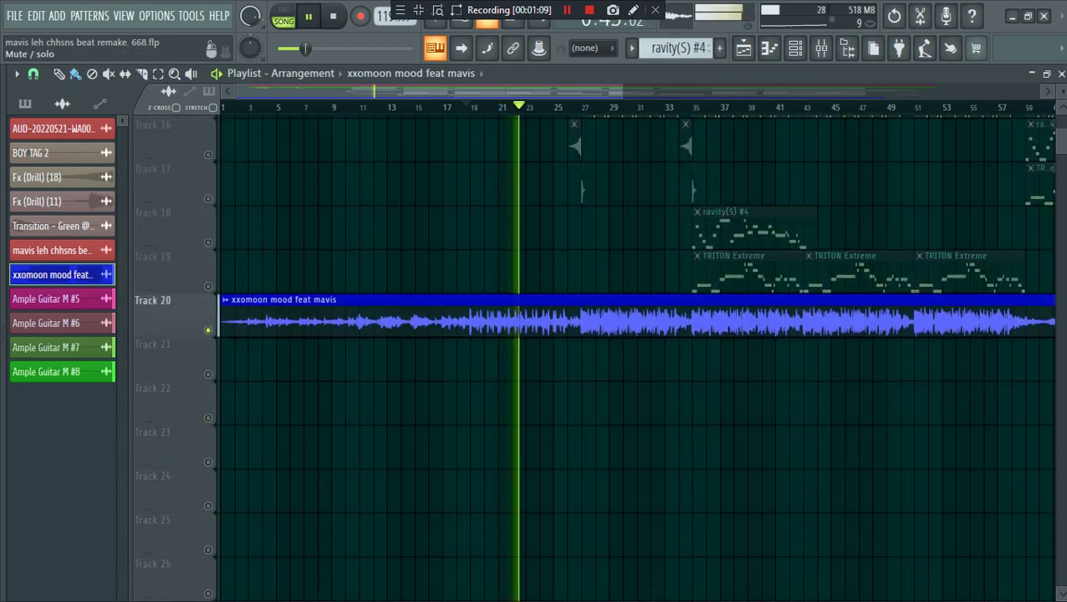
scroll(462, 107, "down", 3)
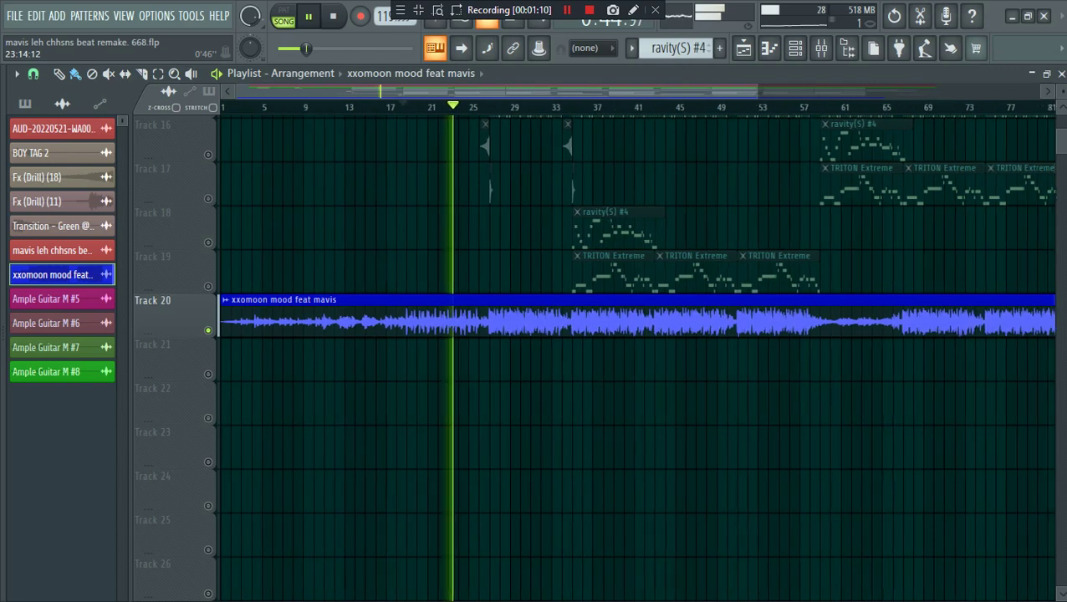
left_click(454, 107)
scroll(454, 107, "up", 3)
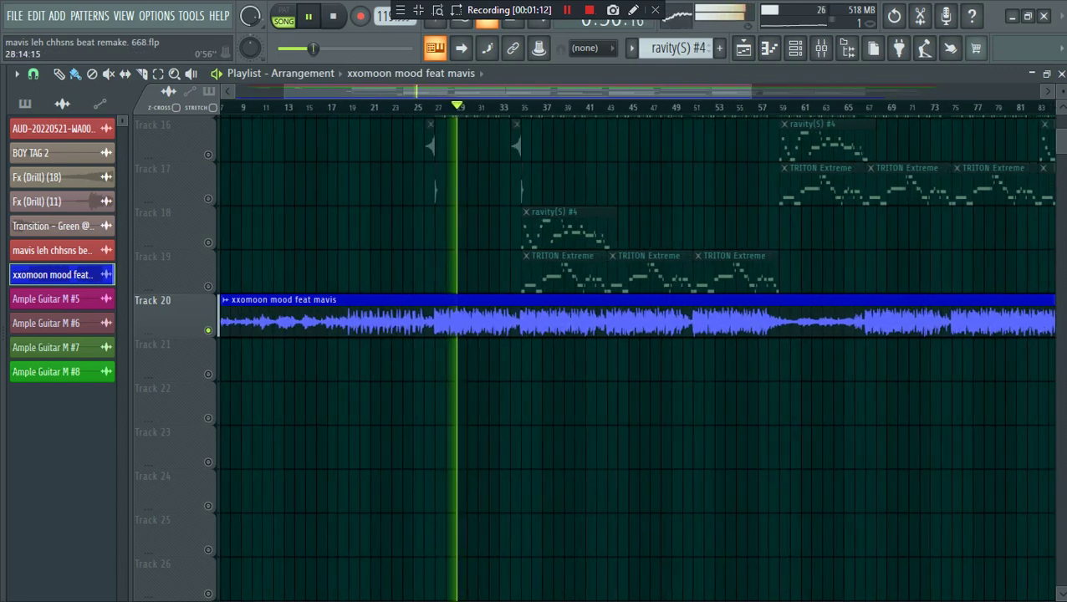
scroll(380, 107, "down", 3)
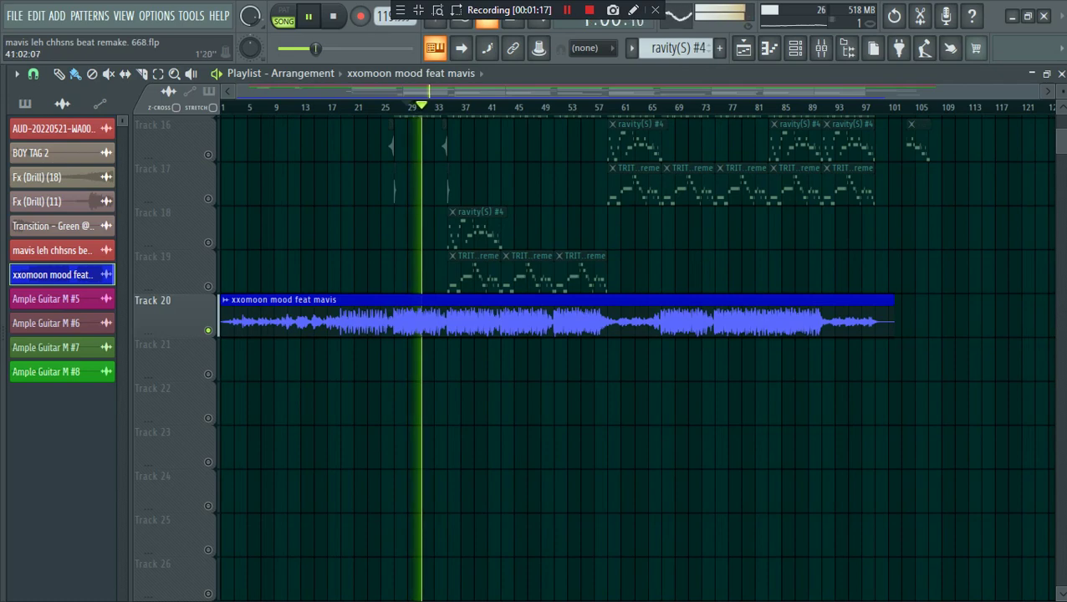
scroll(485, 107, "up", 2)
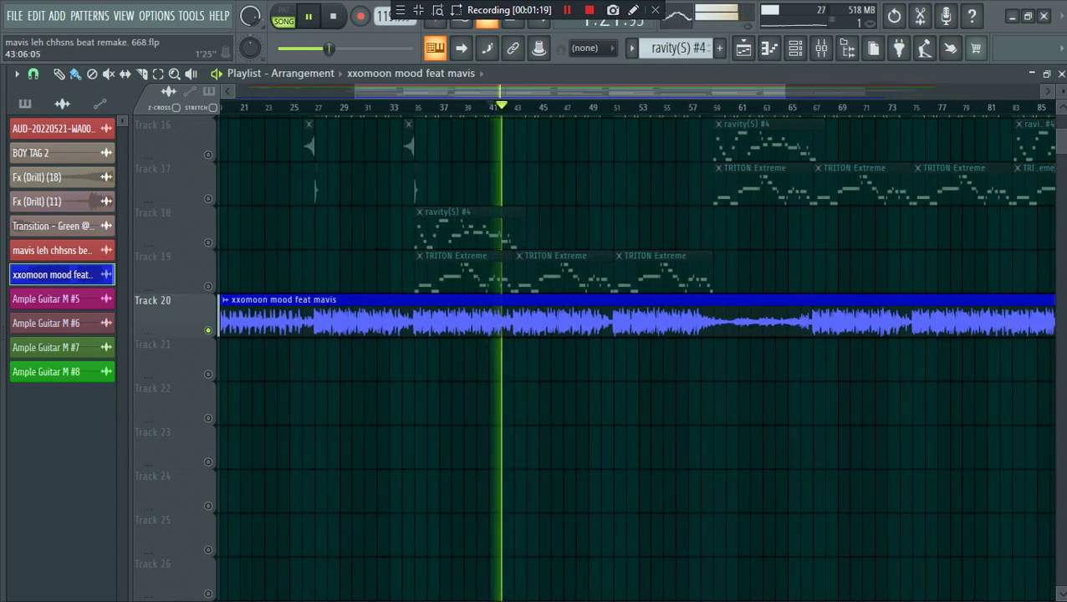
scroll(519, 107, "up", 2)
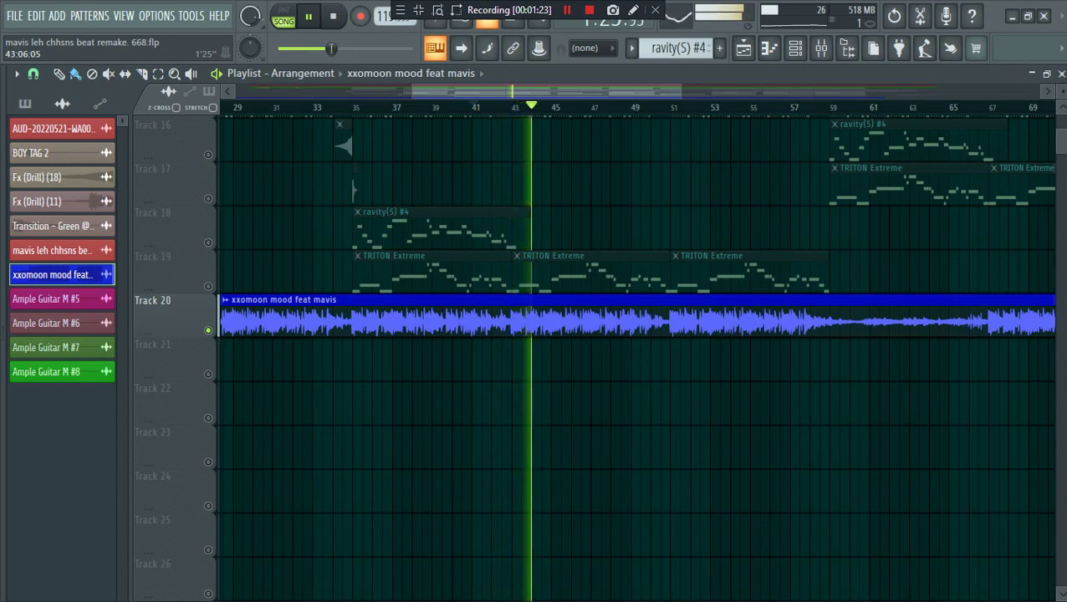
scroll(518, 107, "down", 4)
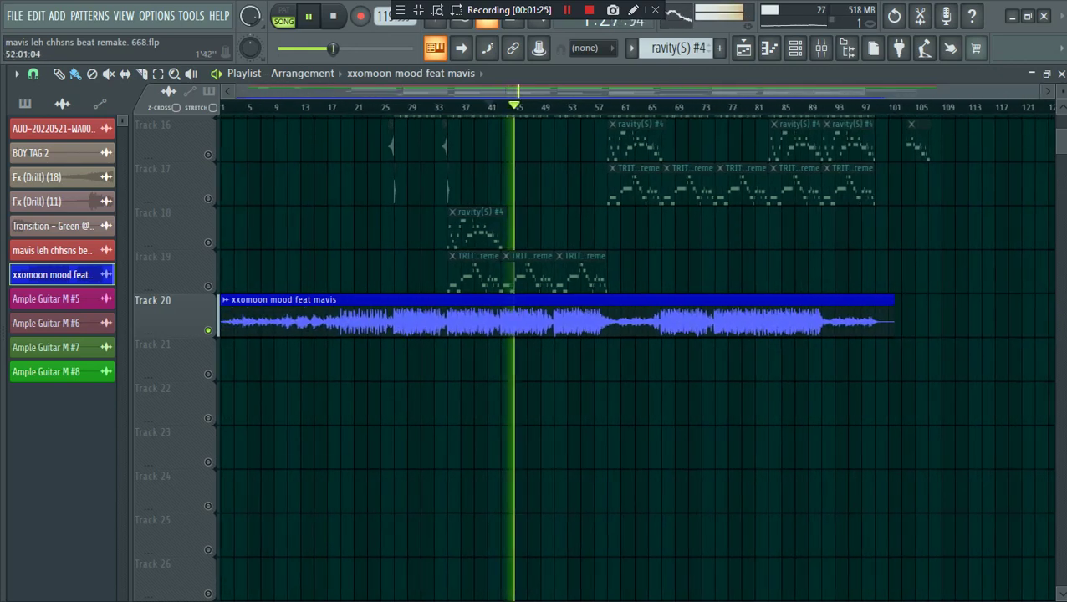
Step: Listen to the soloed Track 20 audio from around bars 54 and 66
left_click(576, 107)
scroll(577, 107, "up", 1)
scroll(577, 107, "down", 1)
left_click(659, 107)
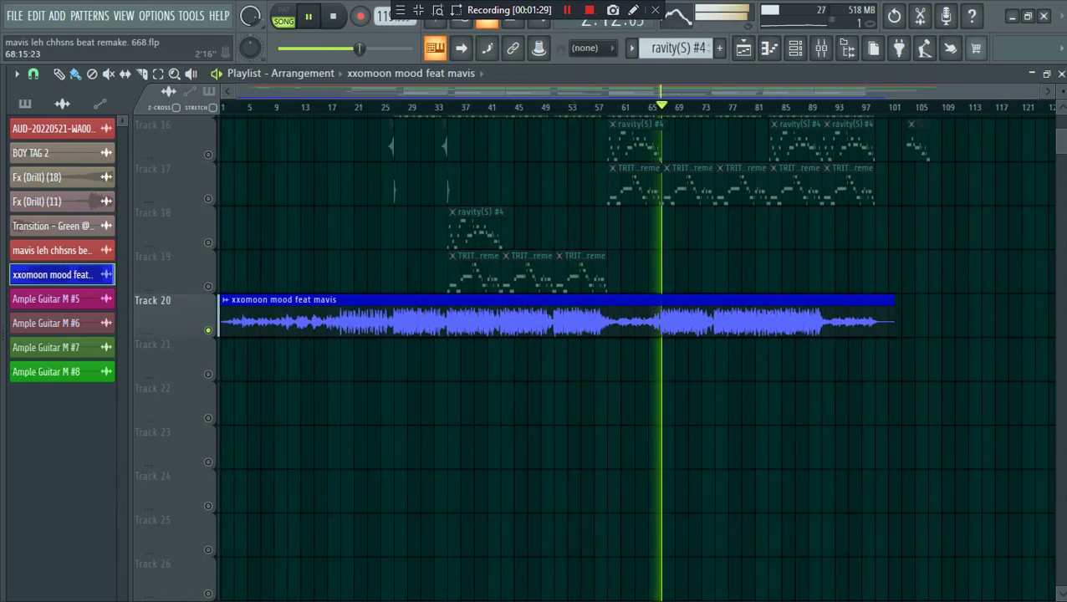
scroll(677, 107, "up", 4)
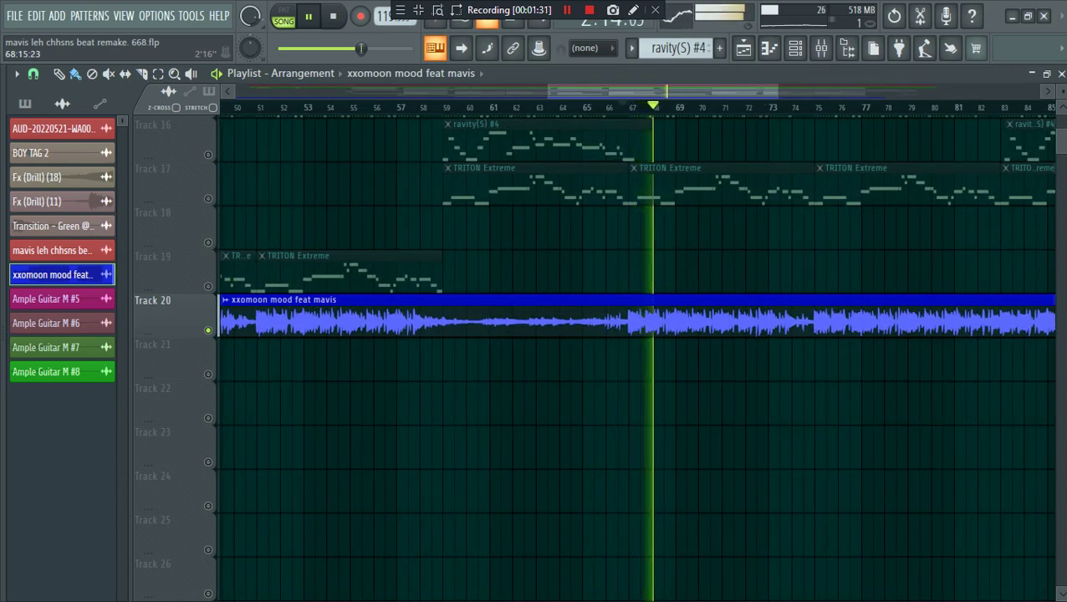
scroll(651, 107, "down", 1)
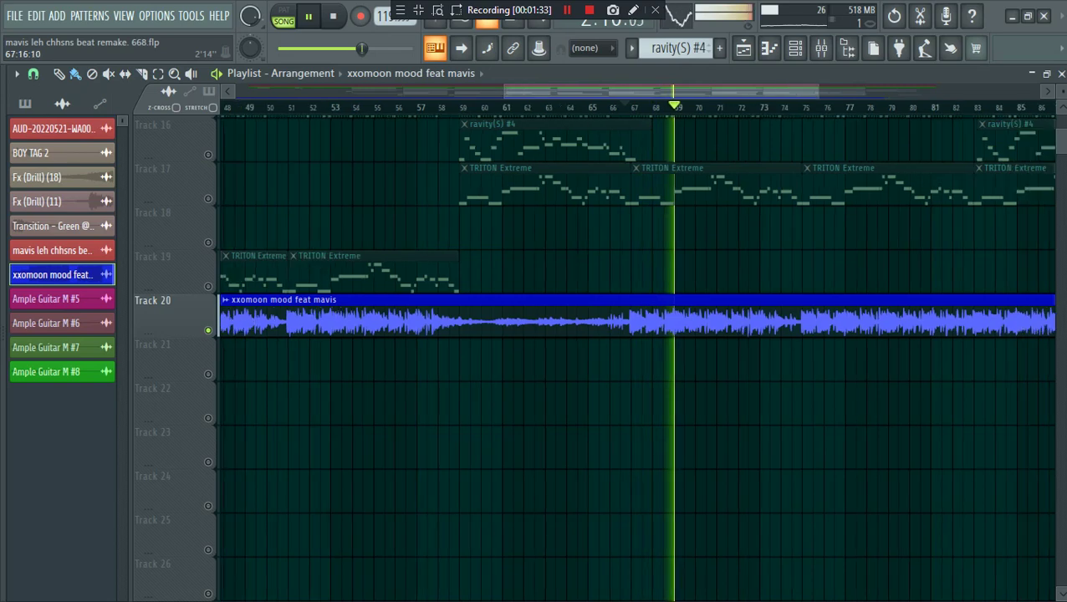
scroll(679, 107, "down", 4)
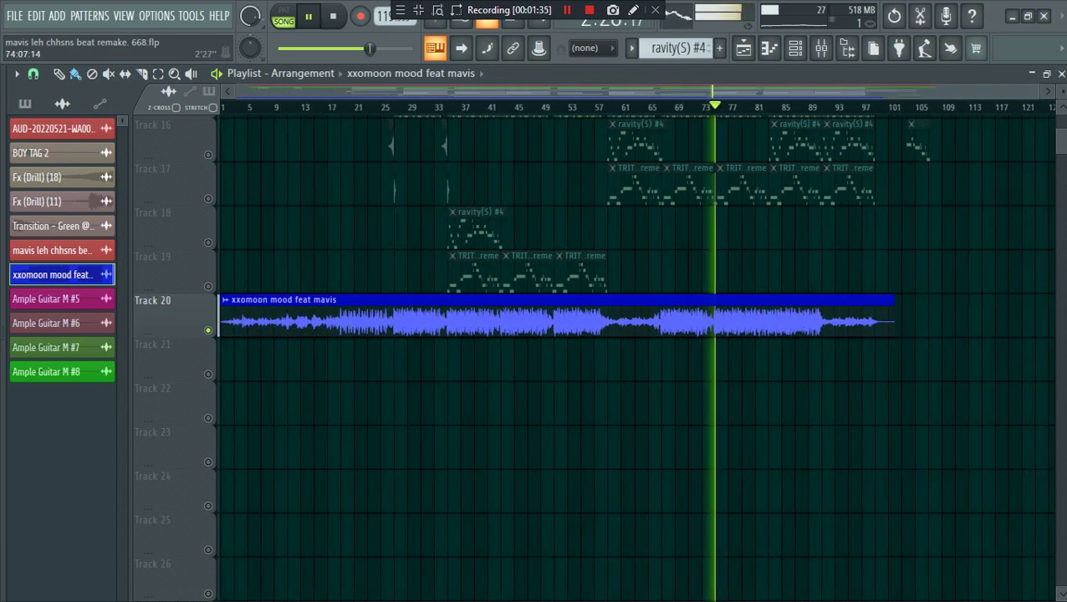
Step: Listen to the last part of the soloed Track 20 audio, around bars 75 to 91
scroll(679, 107, "up", 4)
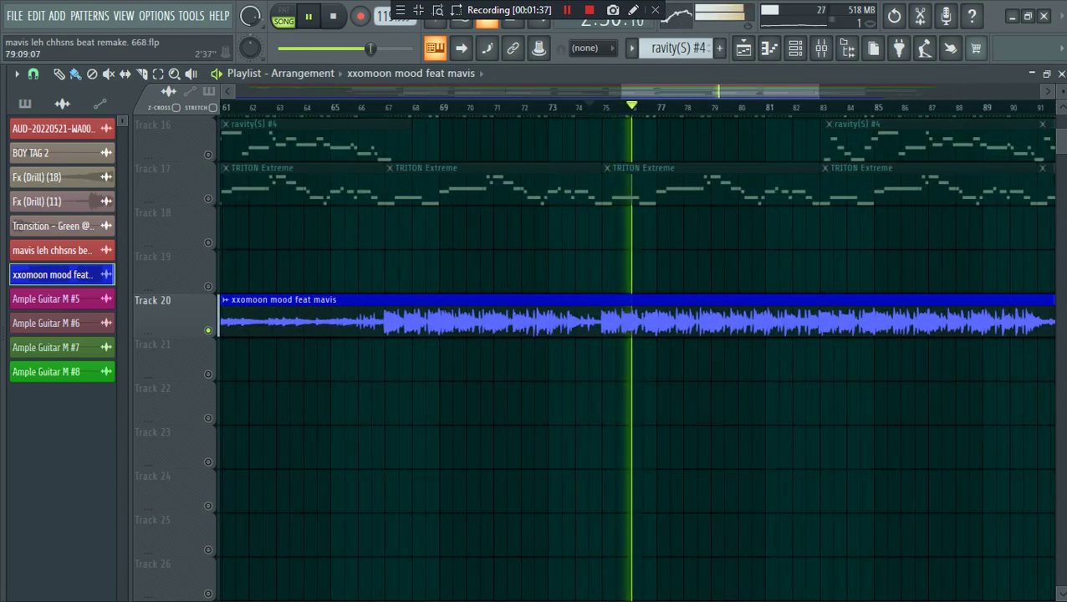
scroll(725, 107, "up", 2)
left_click(724, 107)
scroll(724, 107, "down", 3)
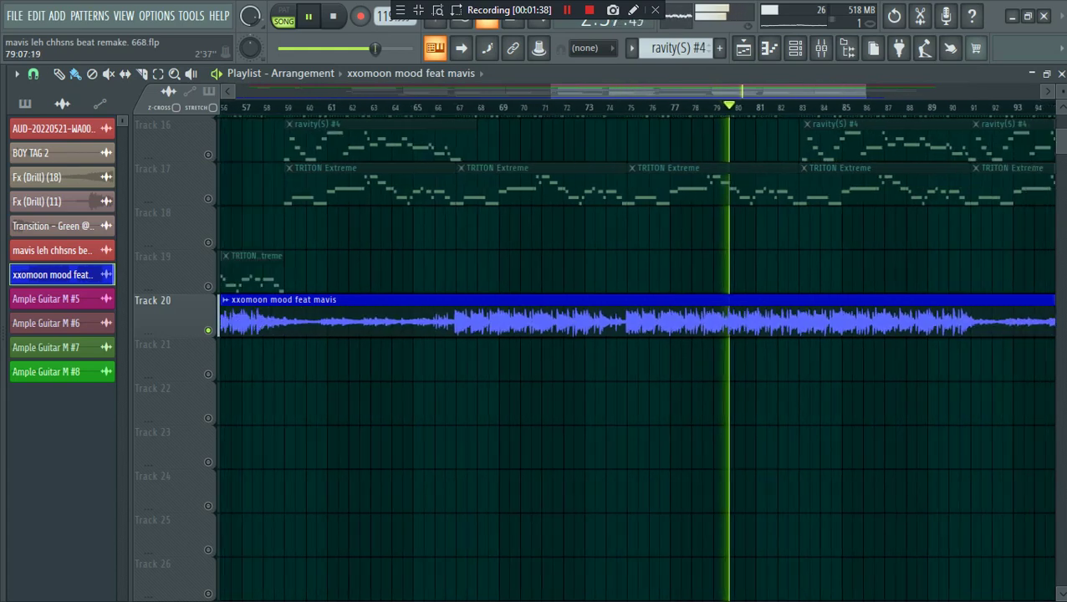
scroll(679, 107, "down", 2)
scroll(679, 107, "down", 1)
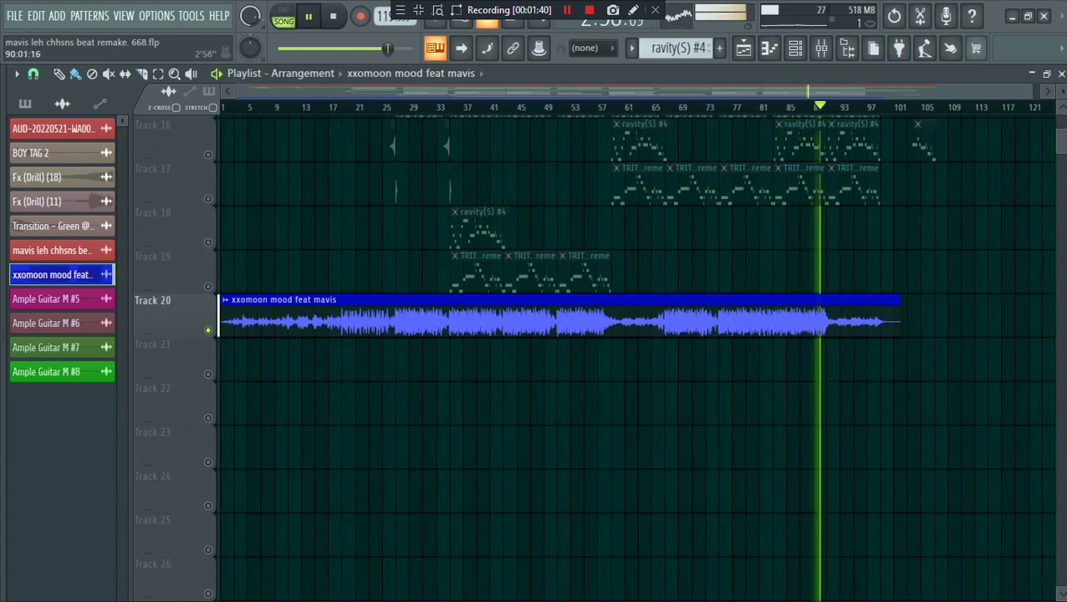
scroll(679, 107, "up", 4)
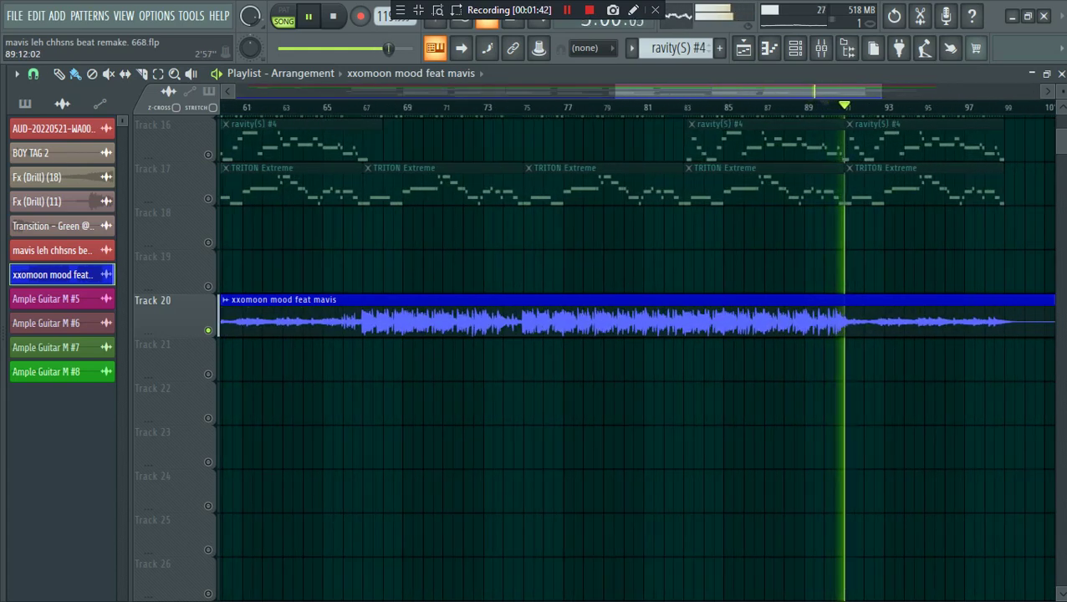
scroll(594, 360, "up", 3)
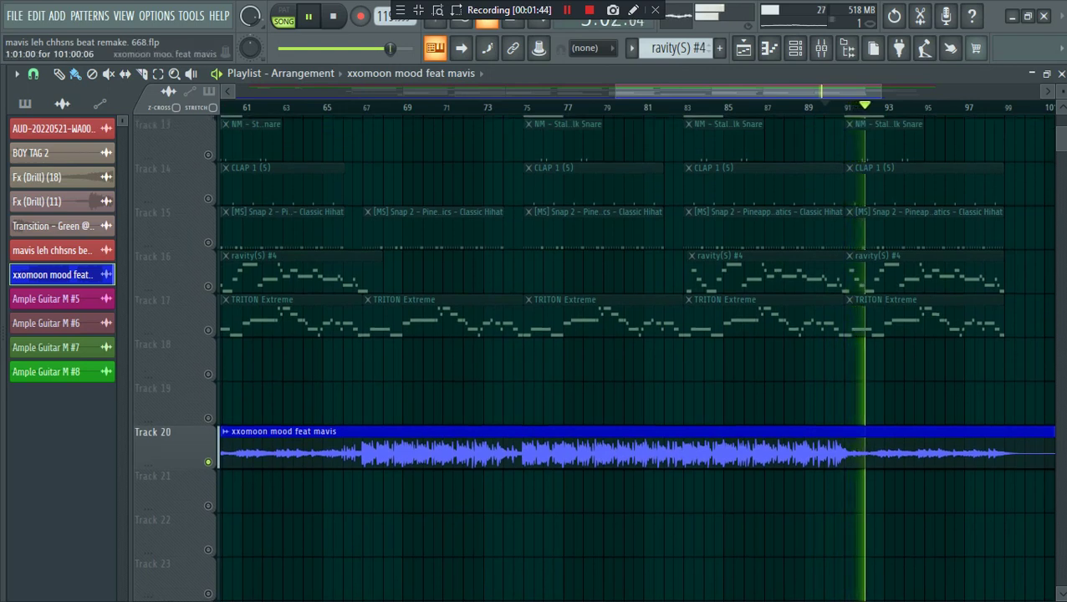
Step: Stop playback, take Track 20 out of solo so the other tracks are active, and mute Track 20
key("space")
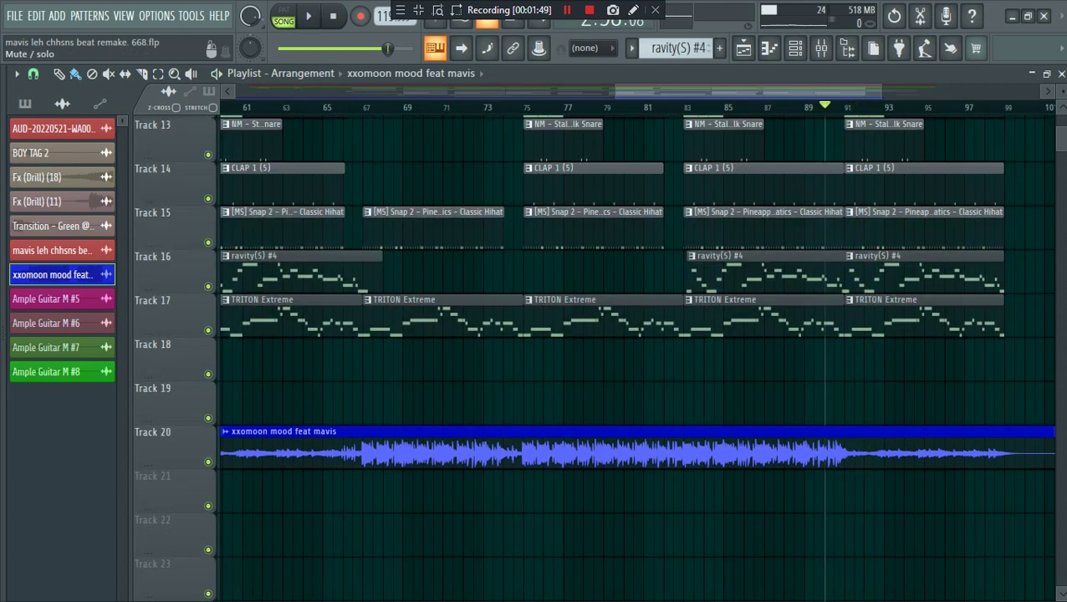
left_click(207, 462)
scroll(535, 351, "down", 6)
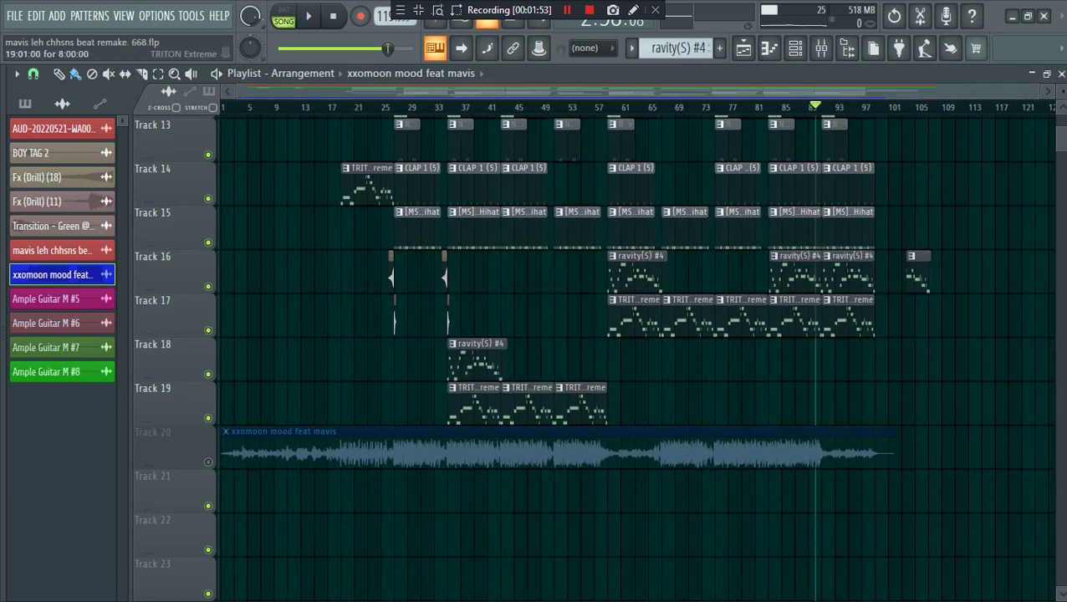
scroll(635, 351, "up", 4)
Step: Check the audio channels in the Channel rack, close it, and return to the arrangement's opening bars
left_click(795, 48)
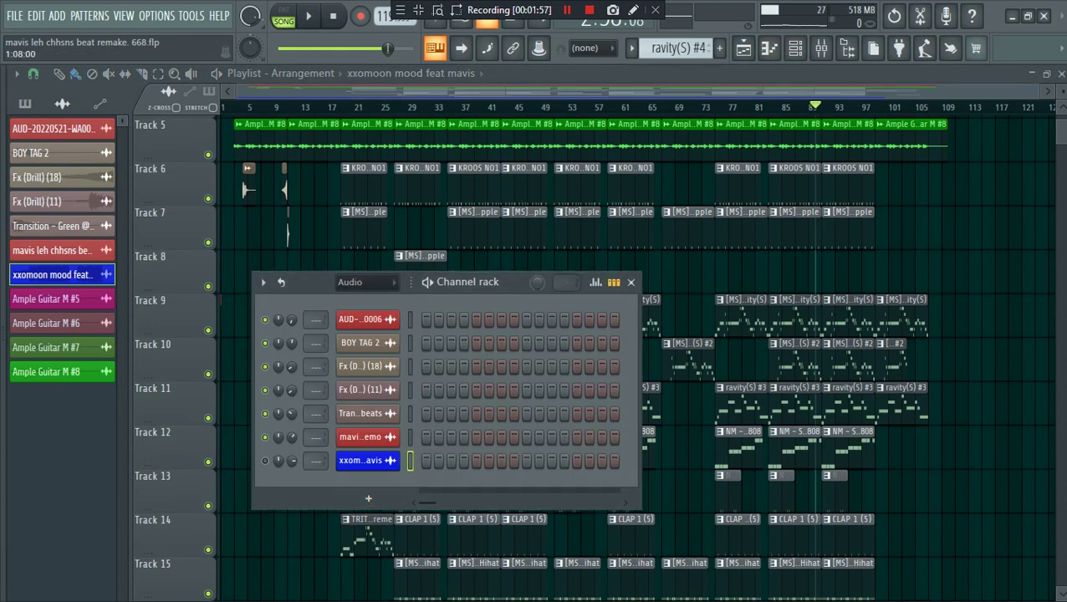
left_click(631, 282)
scroll(337, 585, "up", 2)
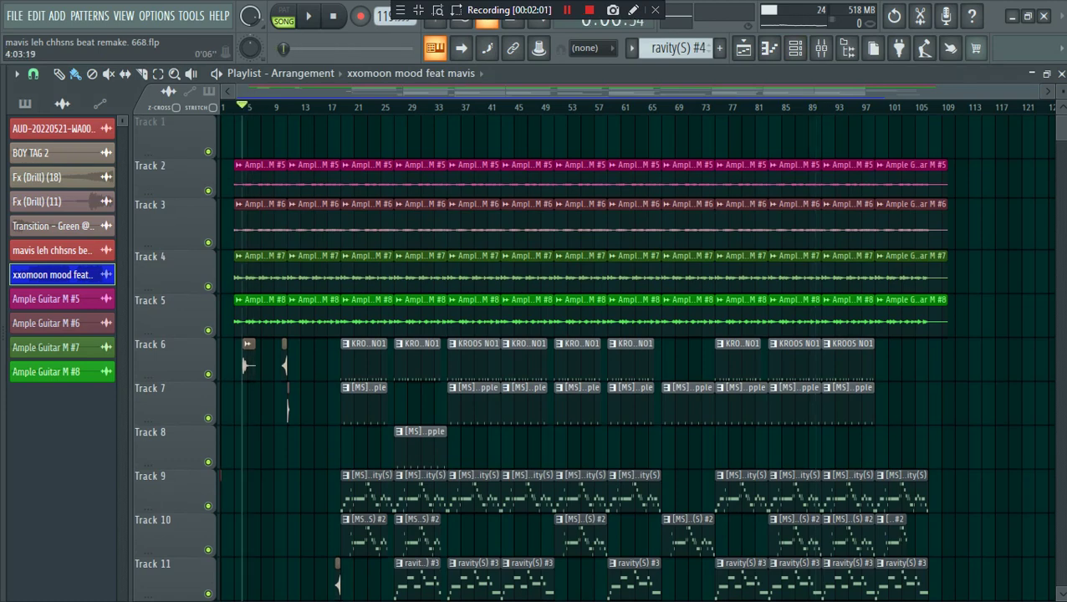
scroll(238, 351, "up", 7)
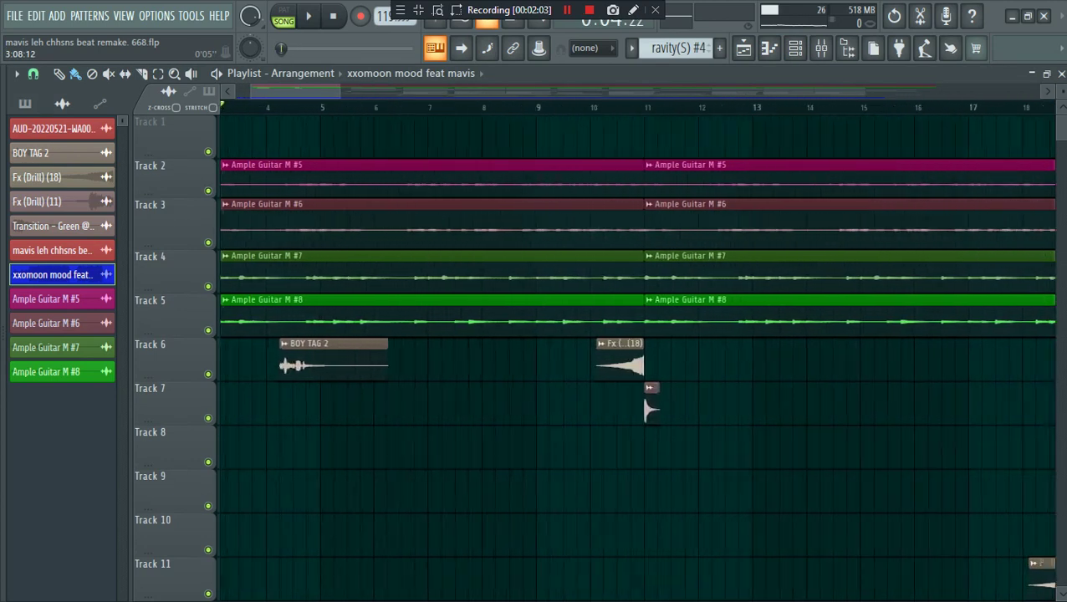
Step: Solo Track 2 and re-enable Tracks 3, 4 and 5 so that only the Ample Guitar M tracks are active
left_click_drag(279, 91, 263, 91)
scroll(346, 343, "up", 4)
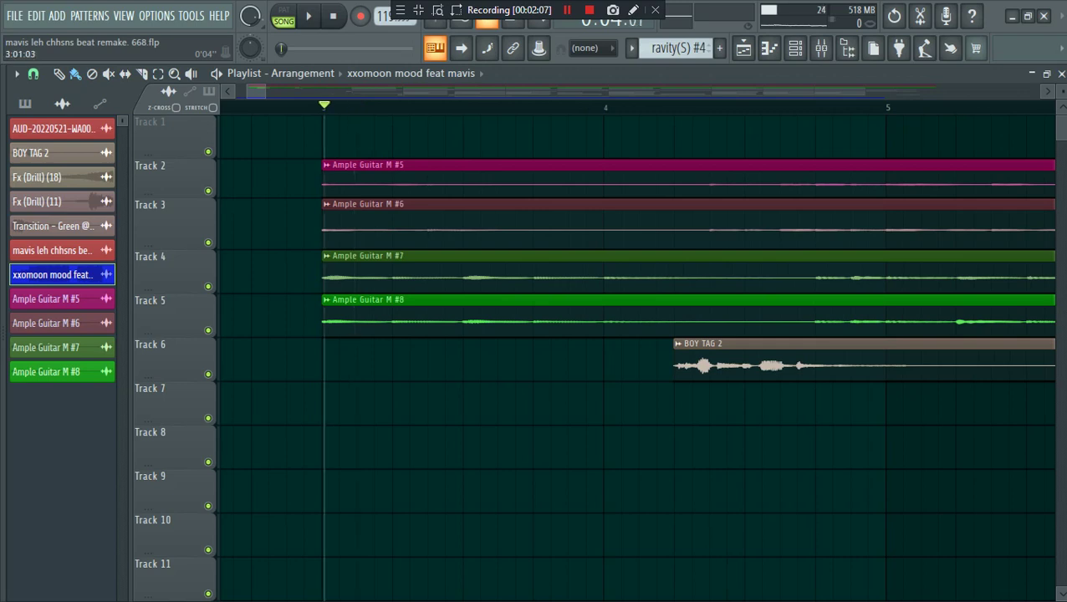
right_click(208, 191)
right_click(208, 192)
right_click(208, 191)
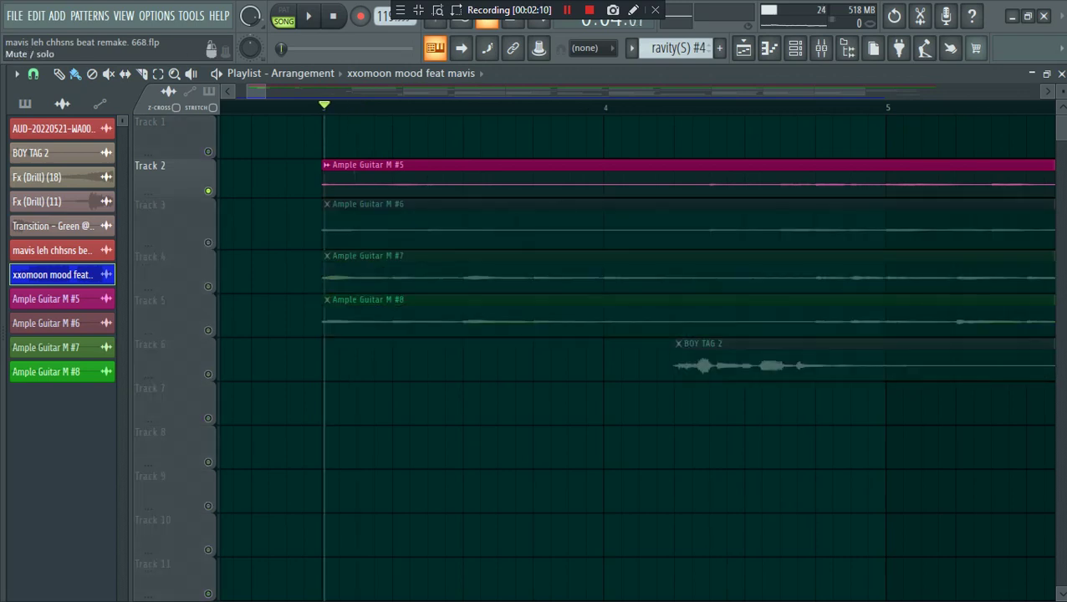
left_click(208, 242)
left_click(208, 286)
left_click(209, 330)
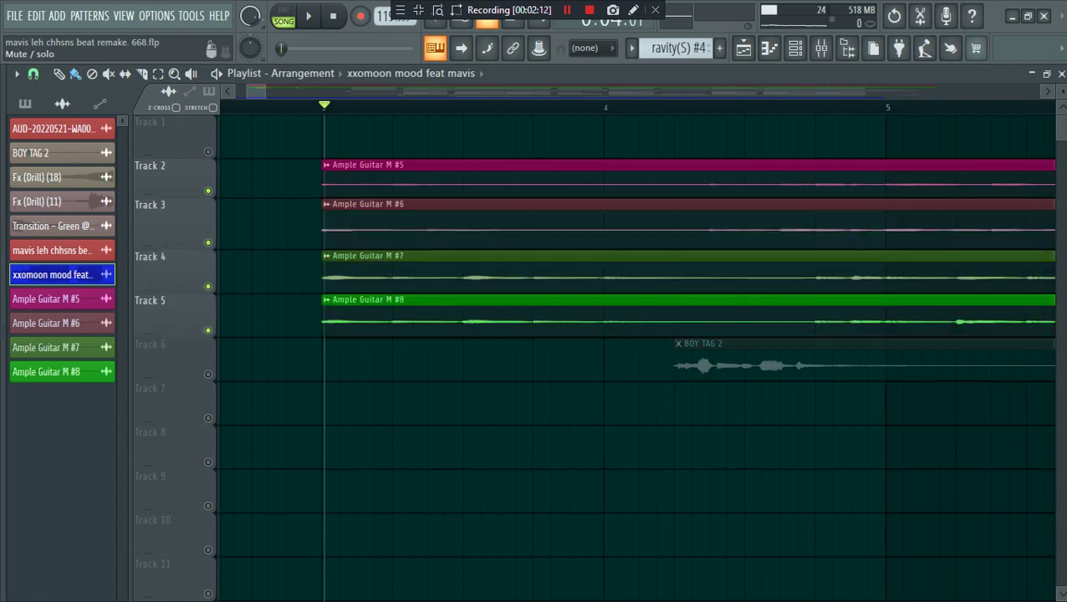
Step: Listen to the four Ample Guitar M tracks together from bar 3 to about bar 11, and stop playback
key("space")
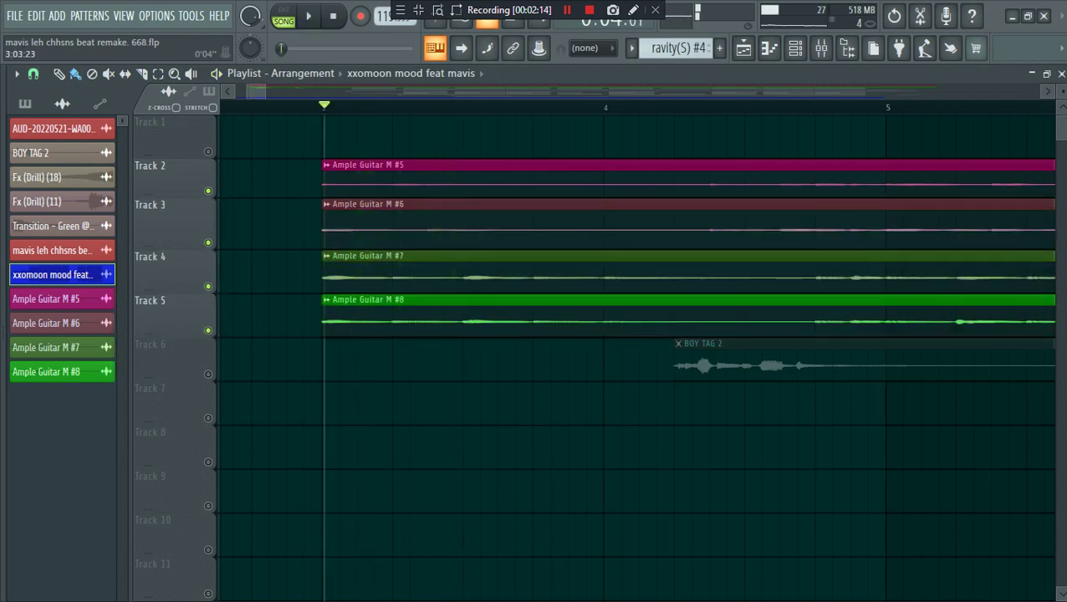
scroll(368, 351, "down", 9)
key("space")
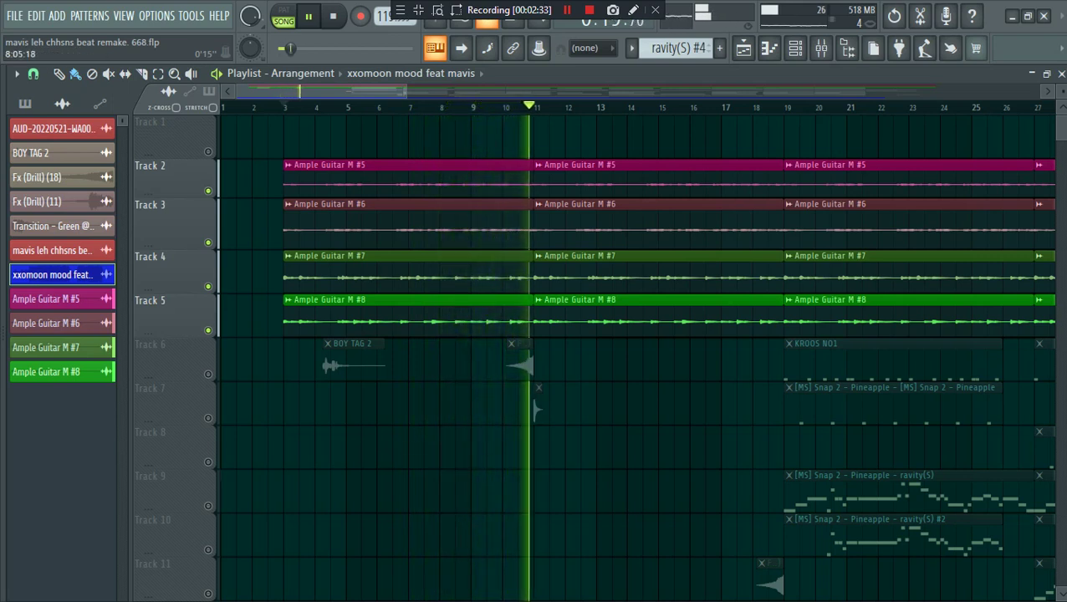
key("space")
scroll(538, 335, "down", 2)
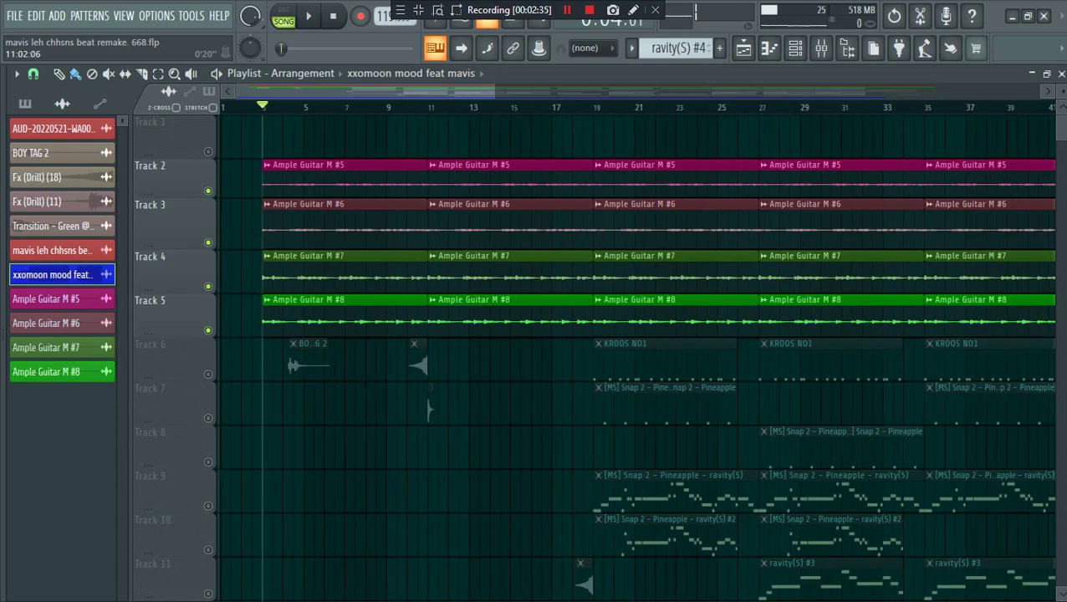
Step: Inspect the settings of the Ample Guitar M #5 audio clip, and show all channels in the Channel rack
double_click(373, 180)
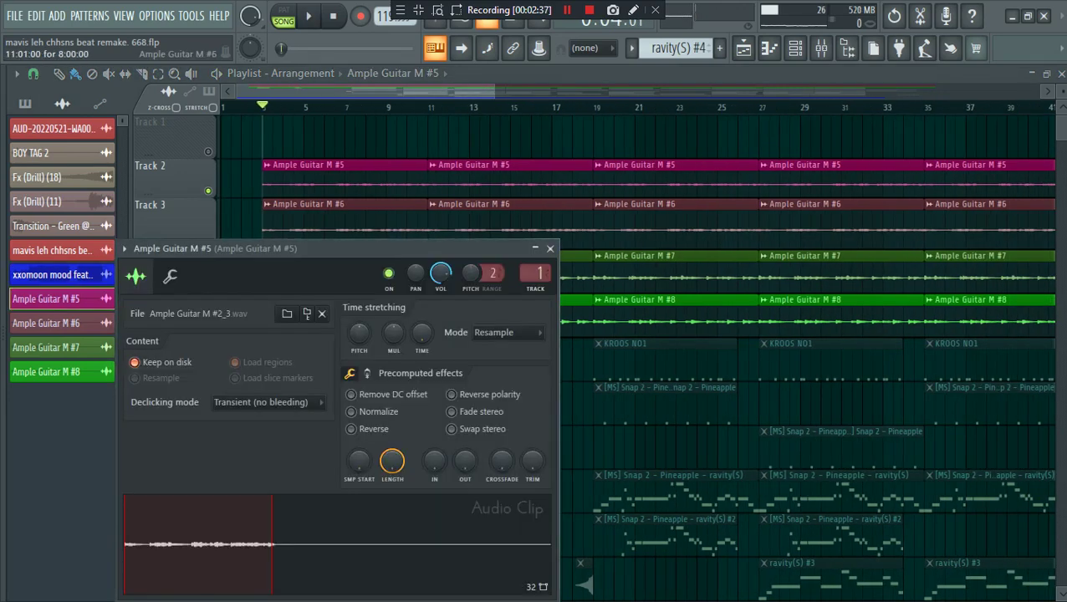
left_click(550, 249)
left_click(795, 48)
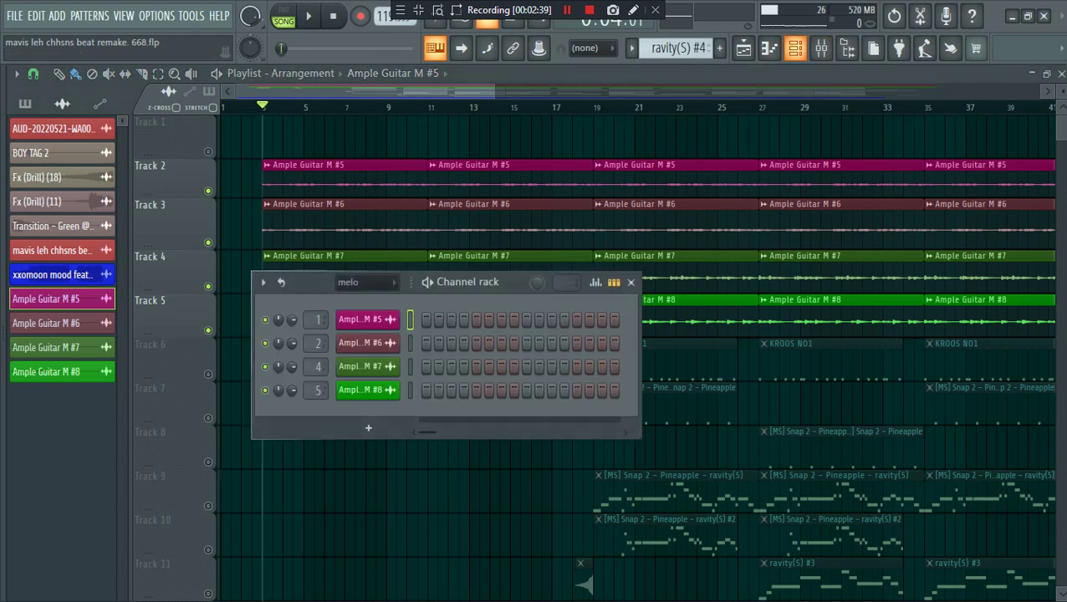
left_click(366, 282)
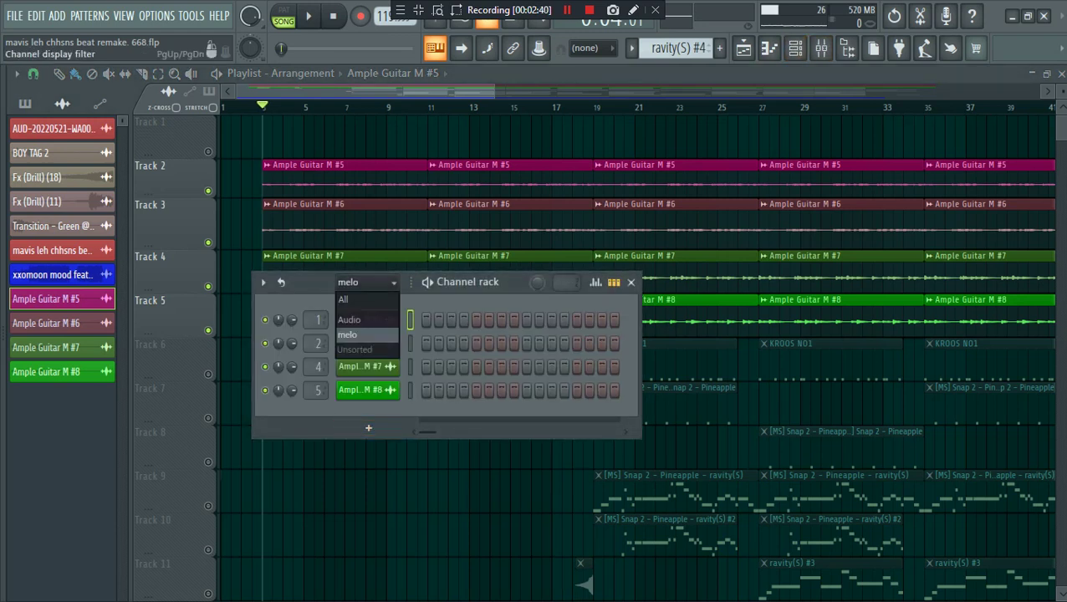
left_click(366, 299)
scroll(443, 434, "down", 5)
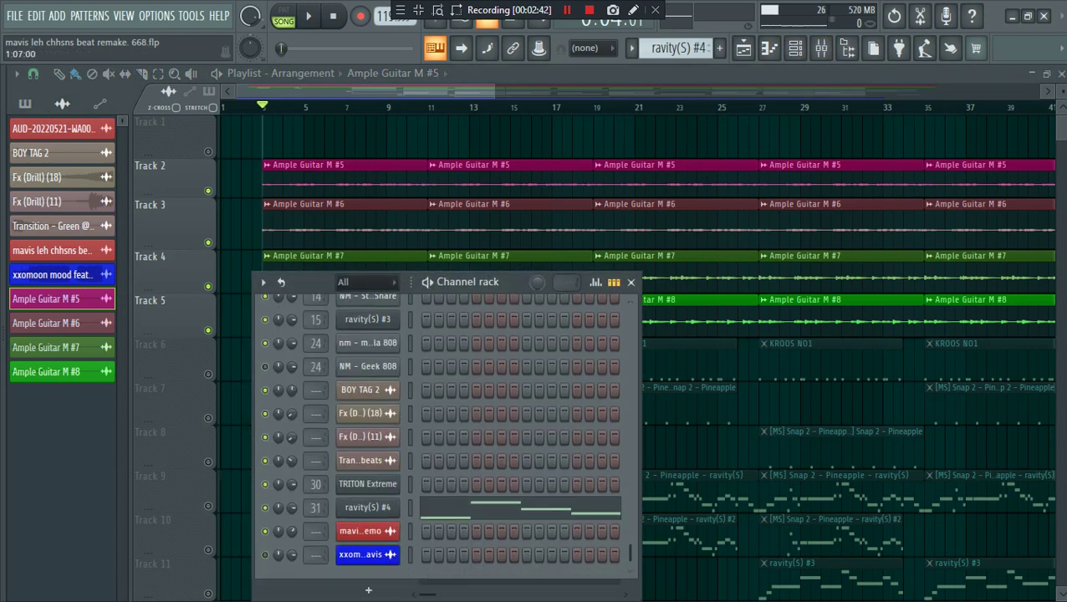
Step: Add a new Ample Guitar M instrument channel and place its plugin window higher on the screen
left_click(368, 590)
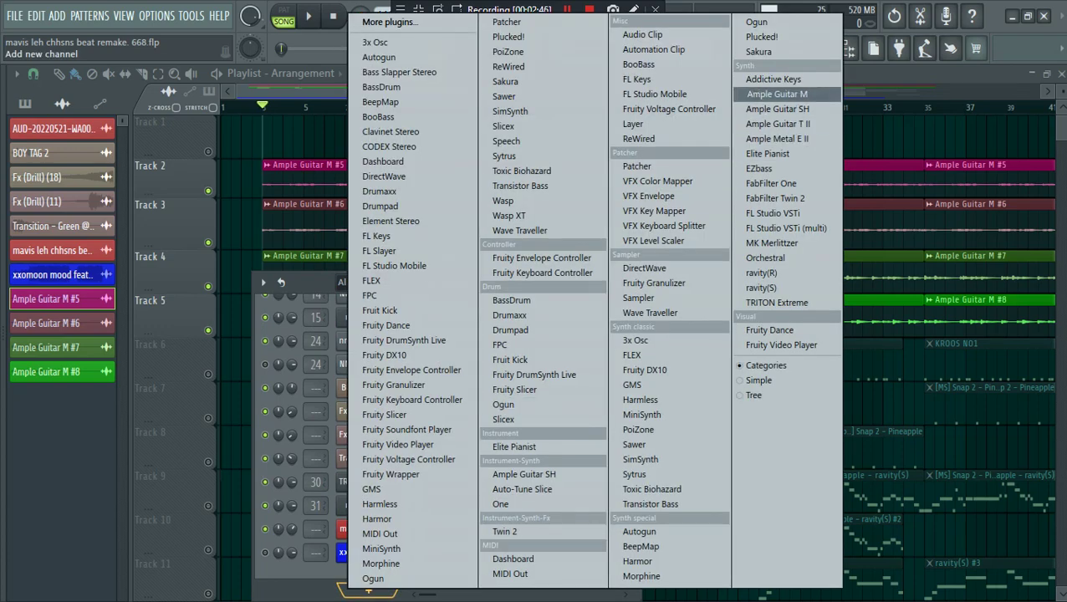
left_click(776, 94)
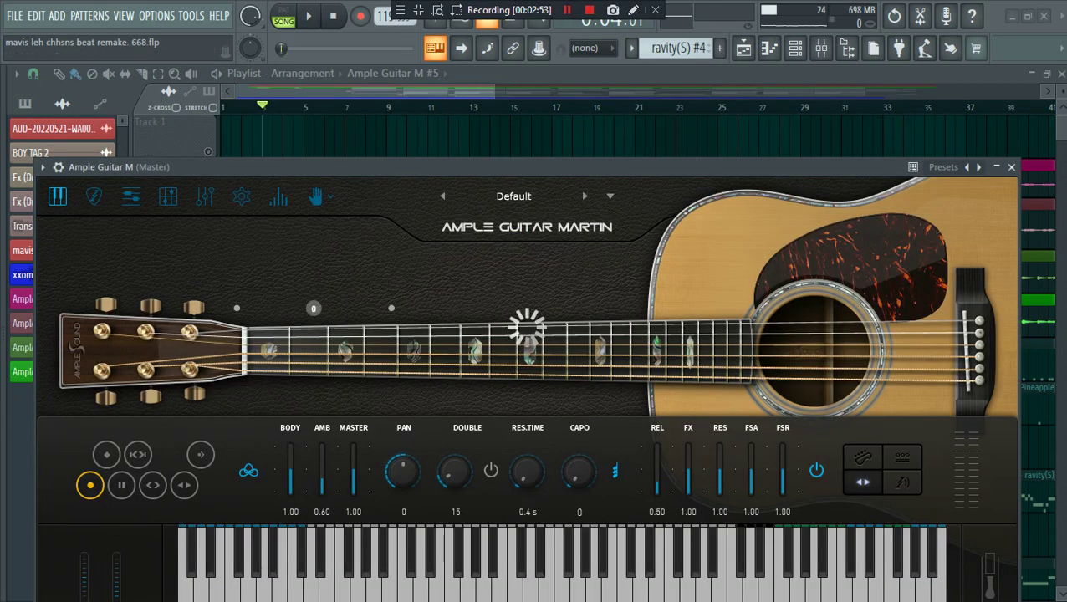
left_click_drag(526, 168, 542, 97)
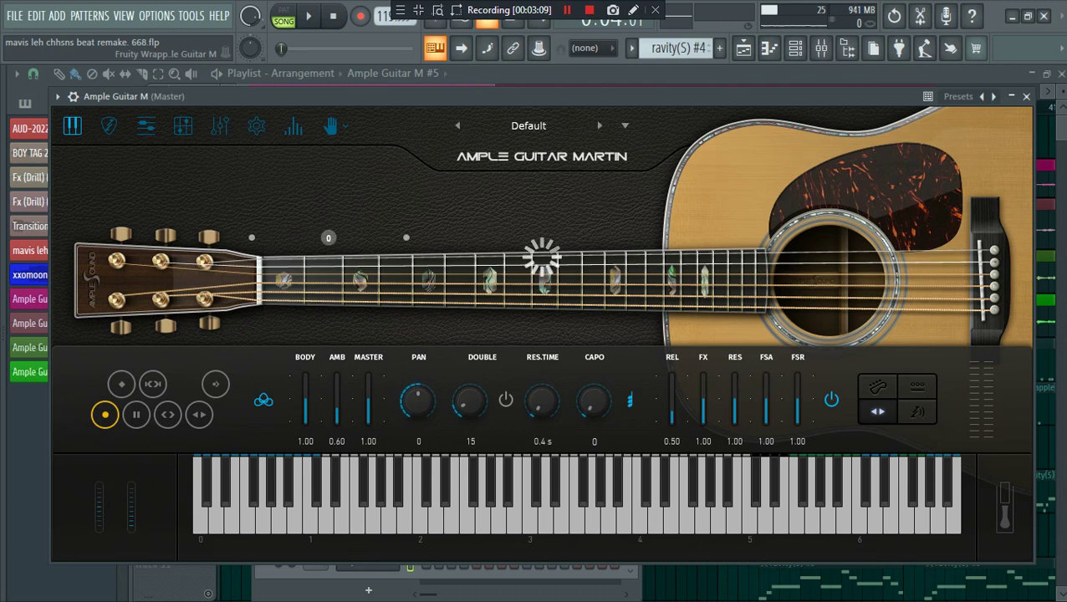
left_click_drag(502, 97, 547, 102)
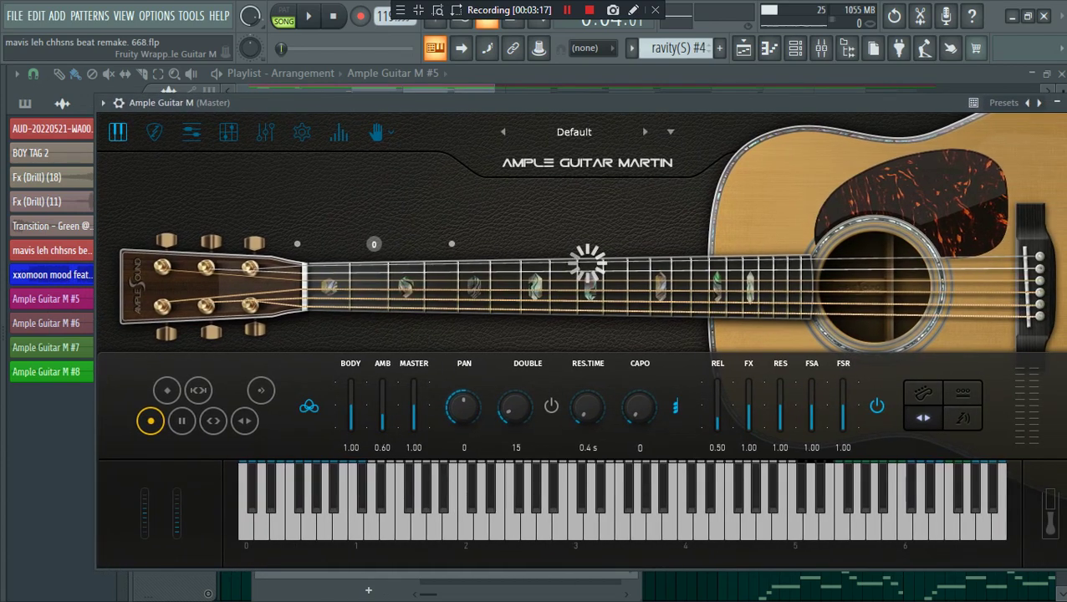
mouse_move(380, 103)
left_mouse_down()
mouse_move(356, 157)
mouse_move(370, 116)
left_mouse_up()
left_click(1011, 16)
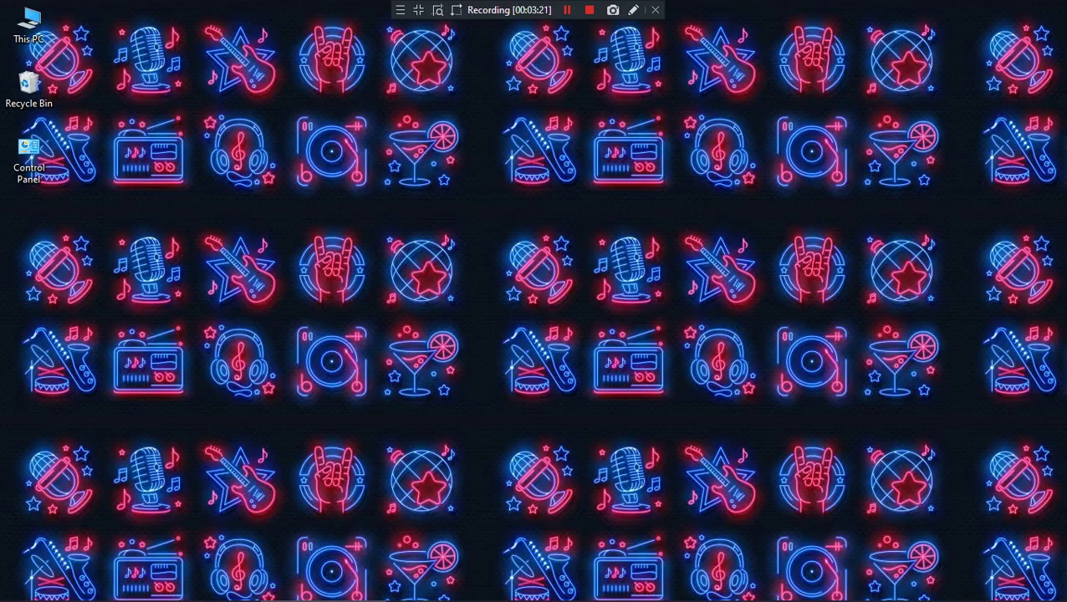
right_click(641, 69)
left_click(679, 116)
right_click(677, 104)
left_click(702, 149)
right_click(496, 93)
left_click(535, 140)
right_click(559, 132)
left_click(602, 176)
left_click(325, 590)
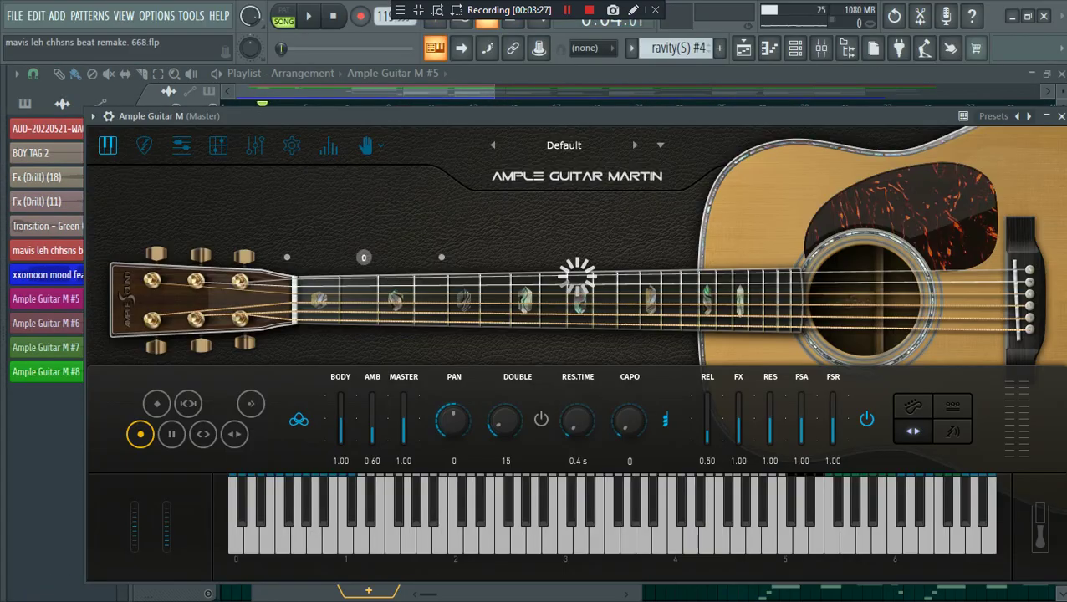
left_click_drag(753, 116, 724, 125)
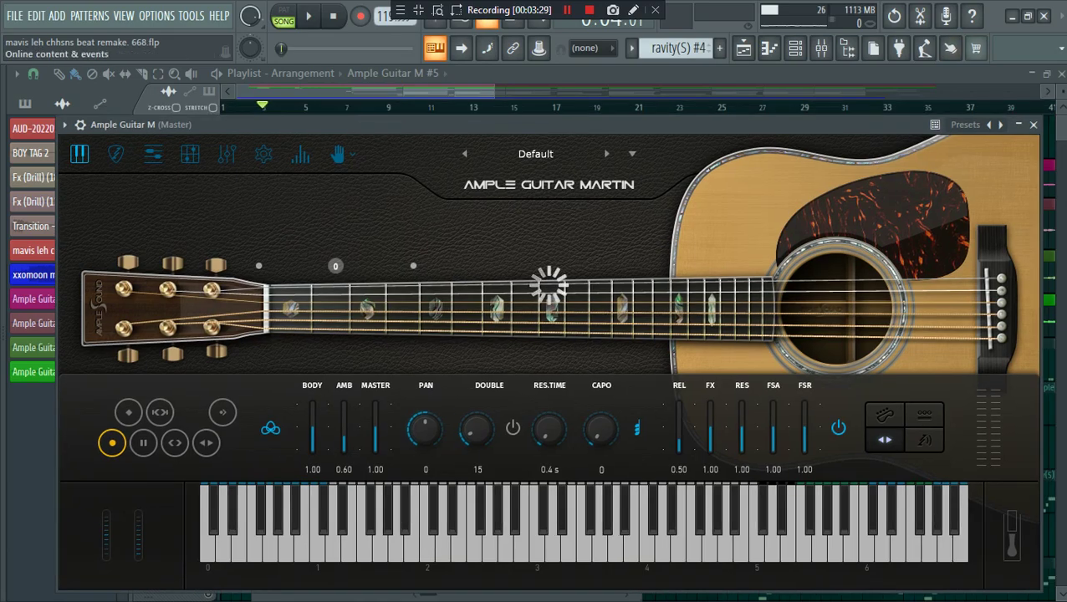
left_click(1012, 17)
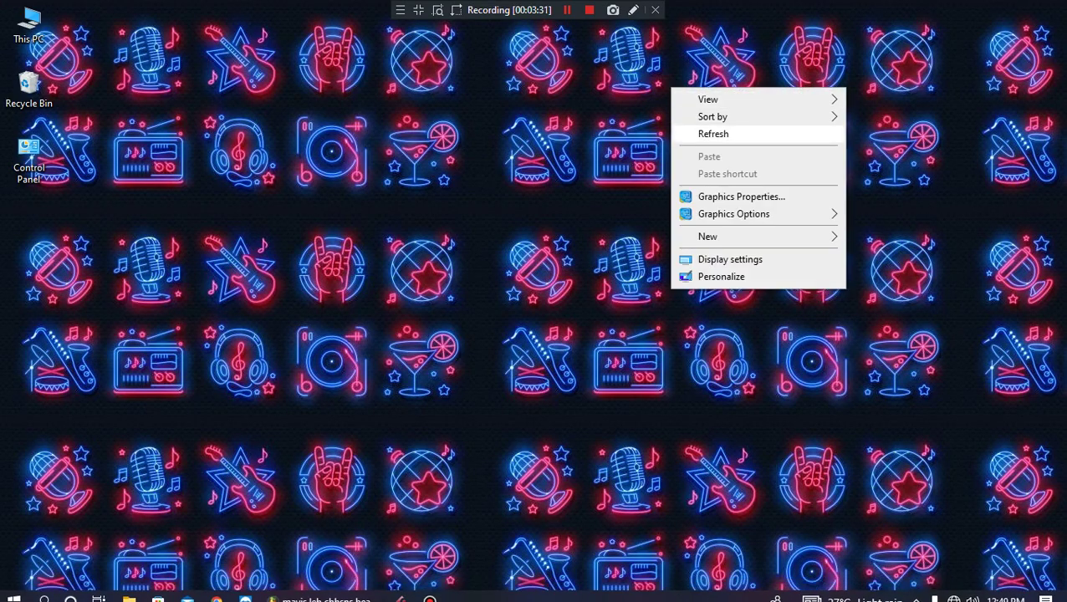
left_click(711, 133)
right_click(681, 76)
left_click(721, 123)
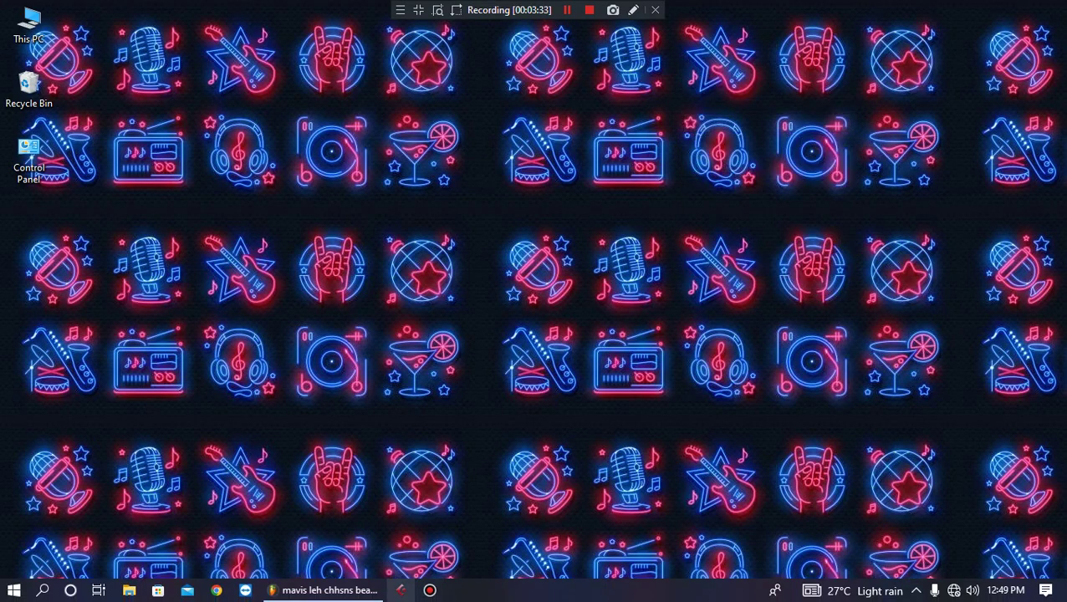
left_click(322, 588)
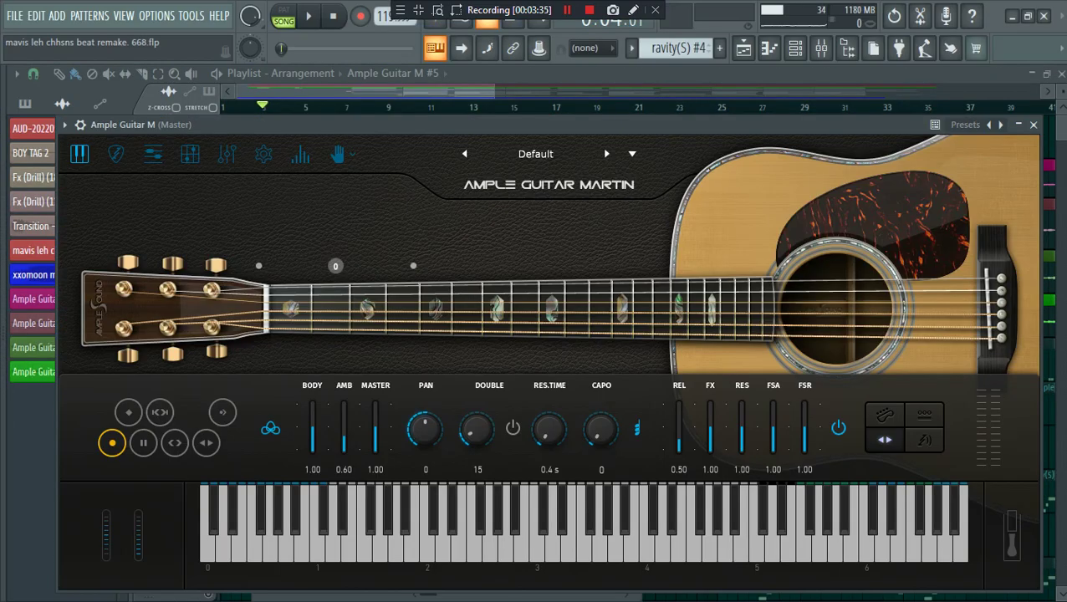
Step: Look over the loaded Ample Guitar M instrument, close its window and open its channel's piano roll
left_click_drag(535, 125, 539, 108)
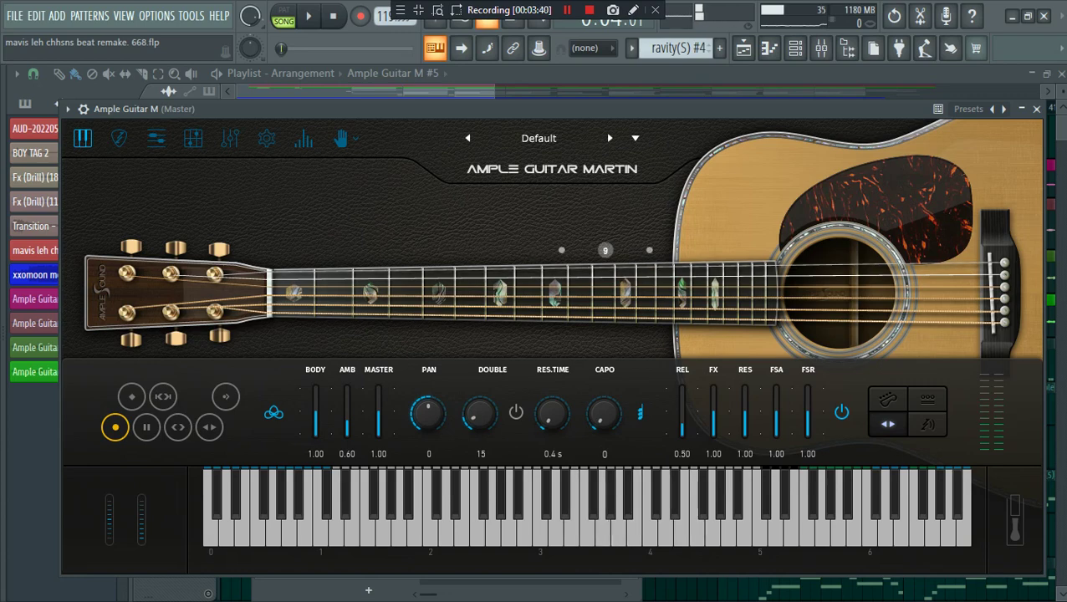
left_click(1036, 109)
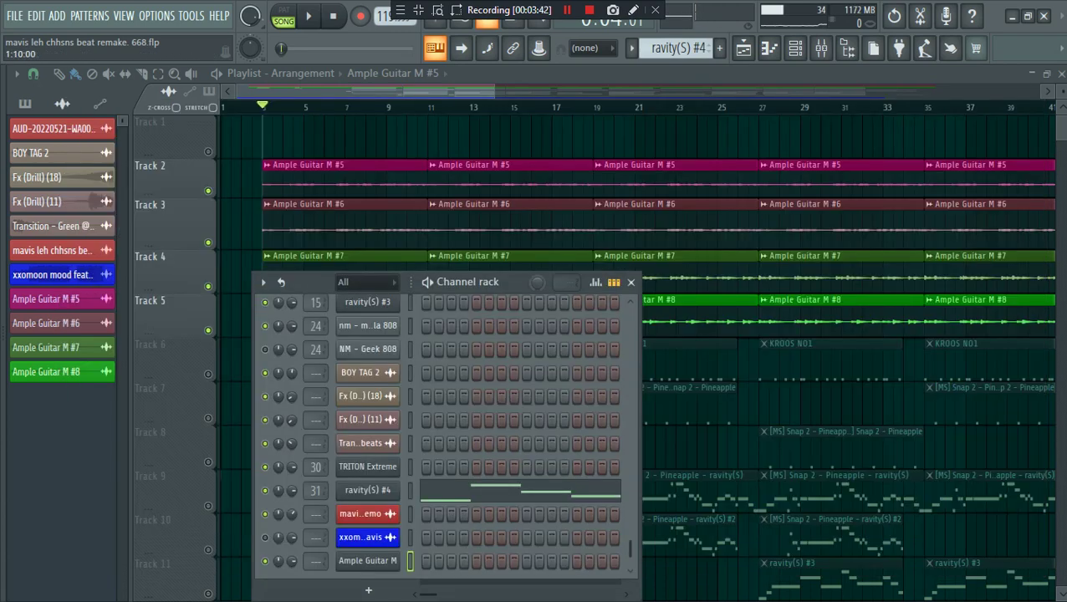
right_click(368, 560)
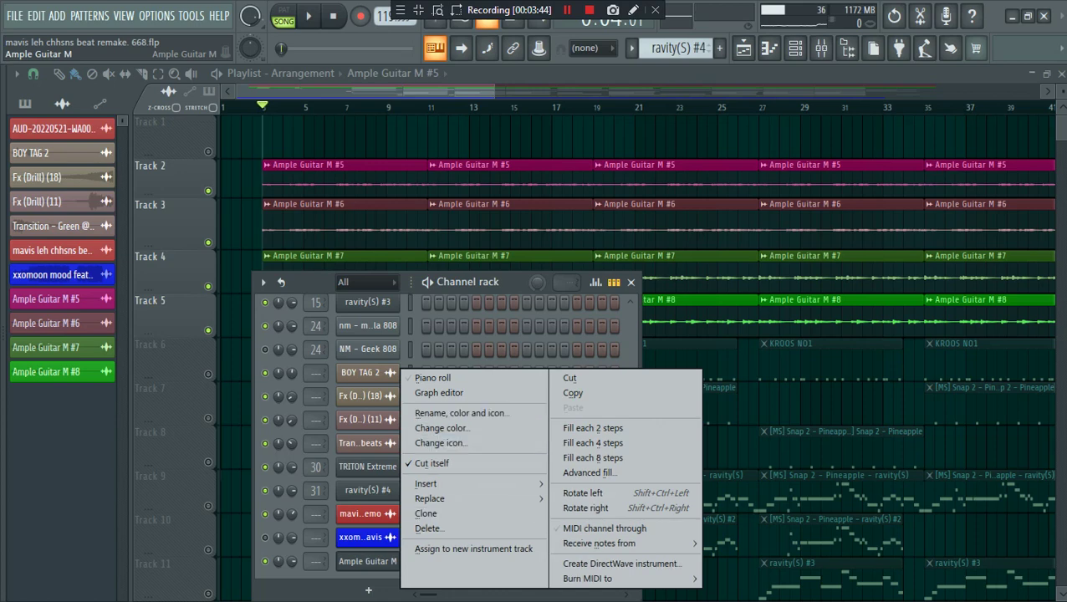
left_click(368, 378)
left_click_drag(82, 363, 82, 393)
left_click_drag(141, 336, 101, 309)
key("space")
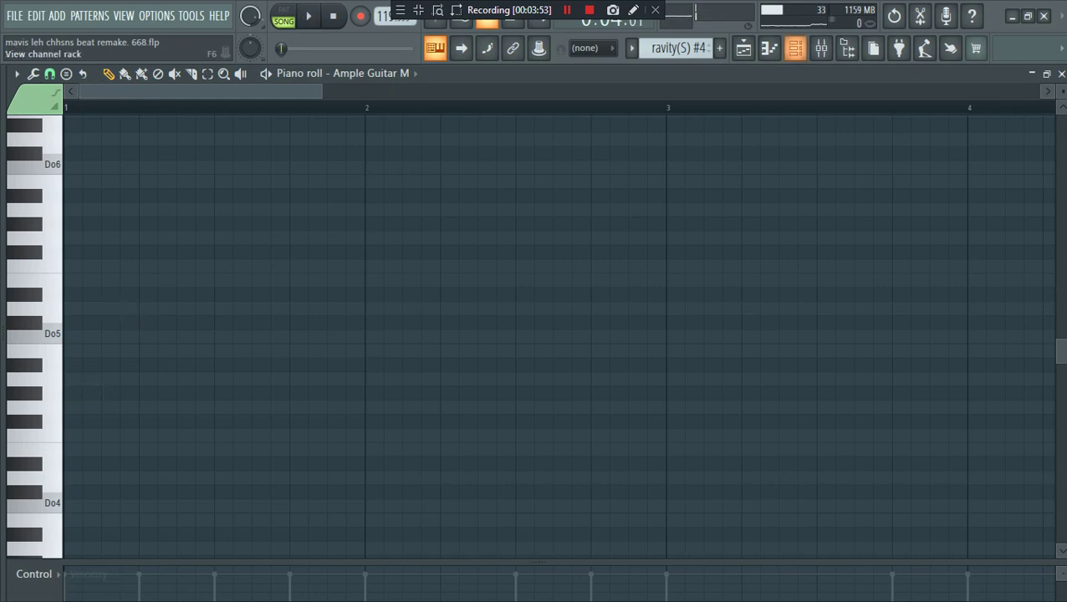
Step: Delete the new Ample Guitar M channel and close the Channel rack
key("F6")
scroll(444, 431, "down", 1)
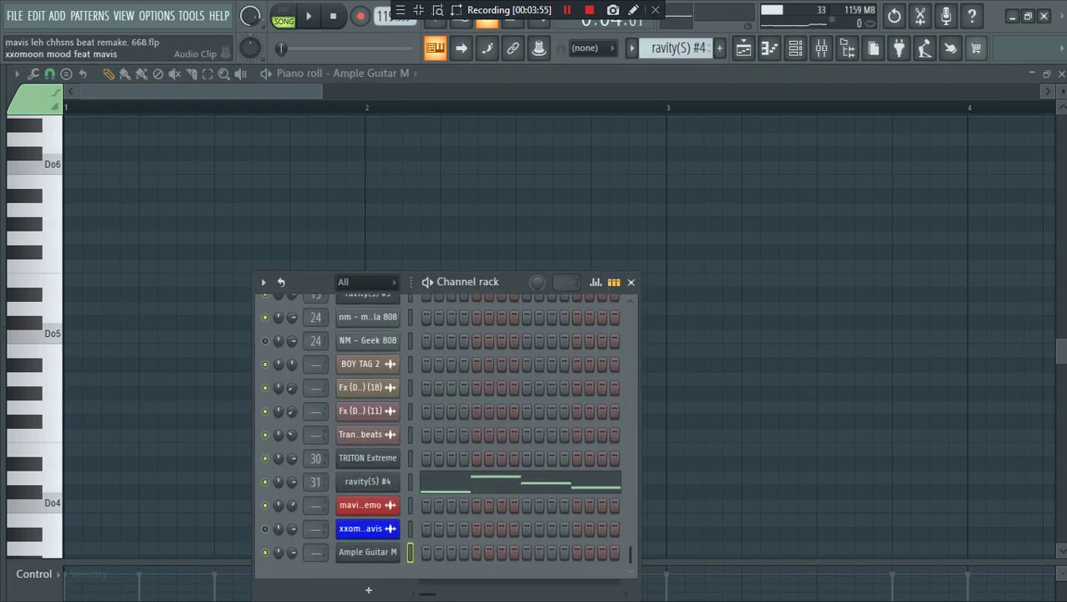
right_click(393, 552)
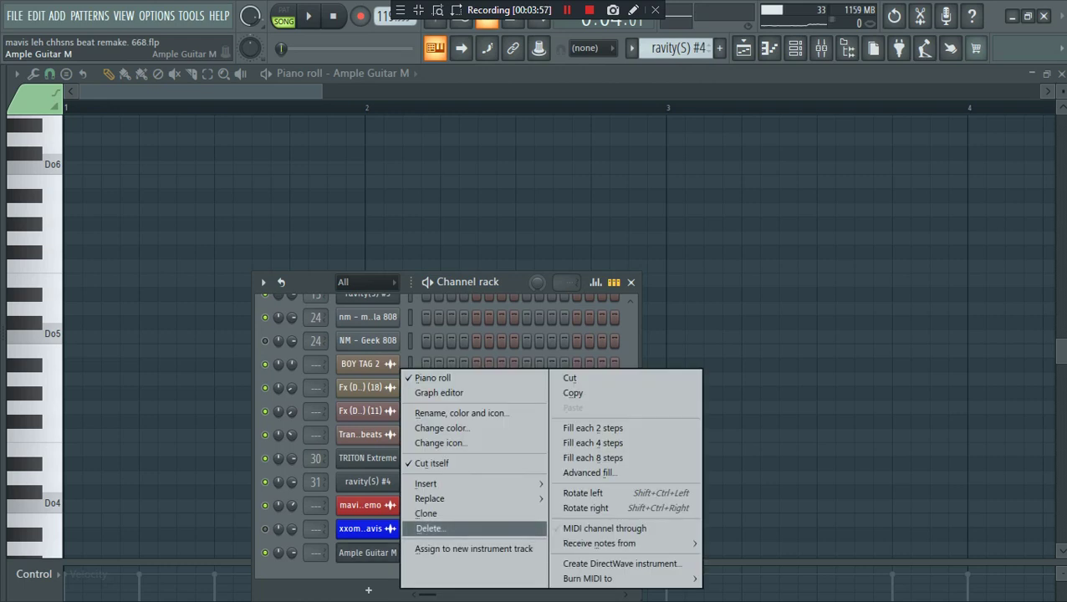
left_click(429, 528)
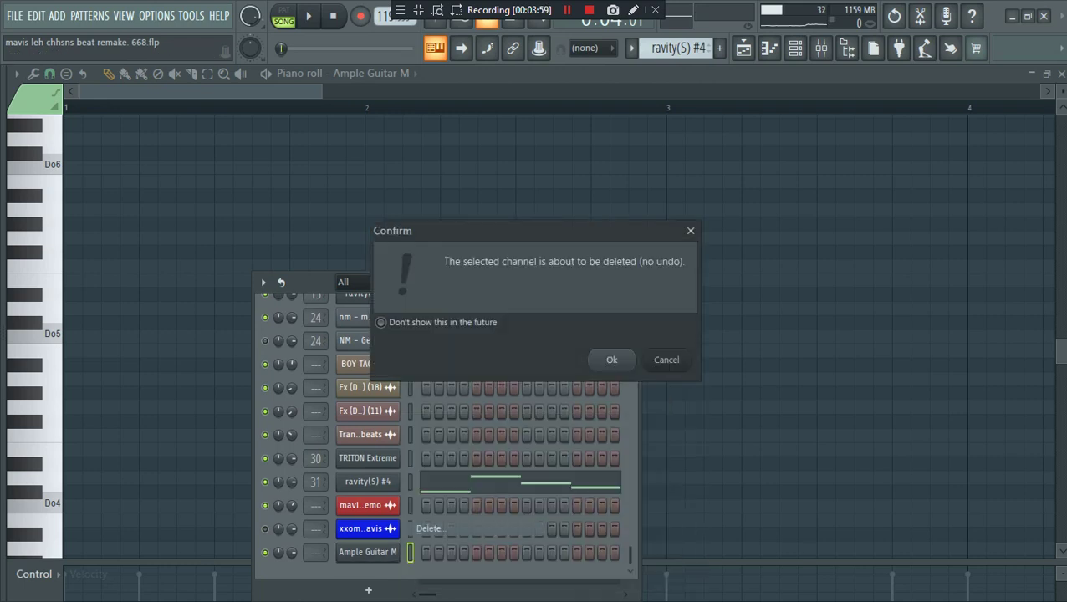
left_click(611, 359)
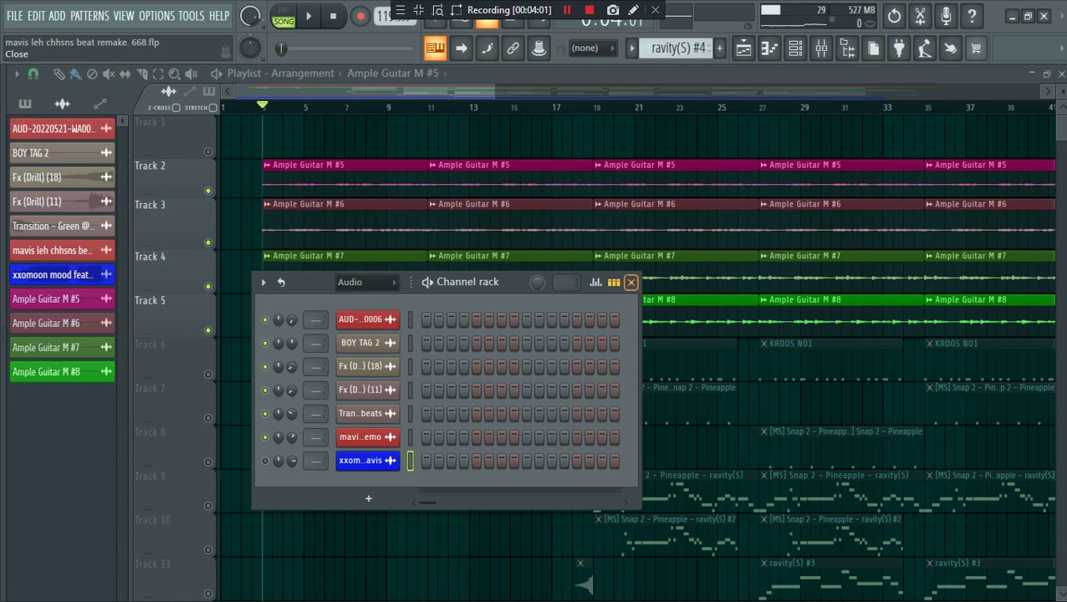
left_click(631, 283)
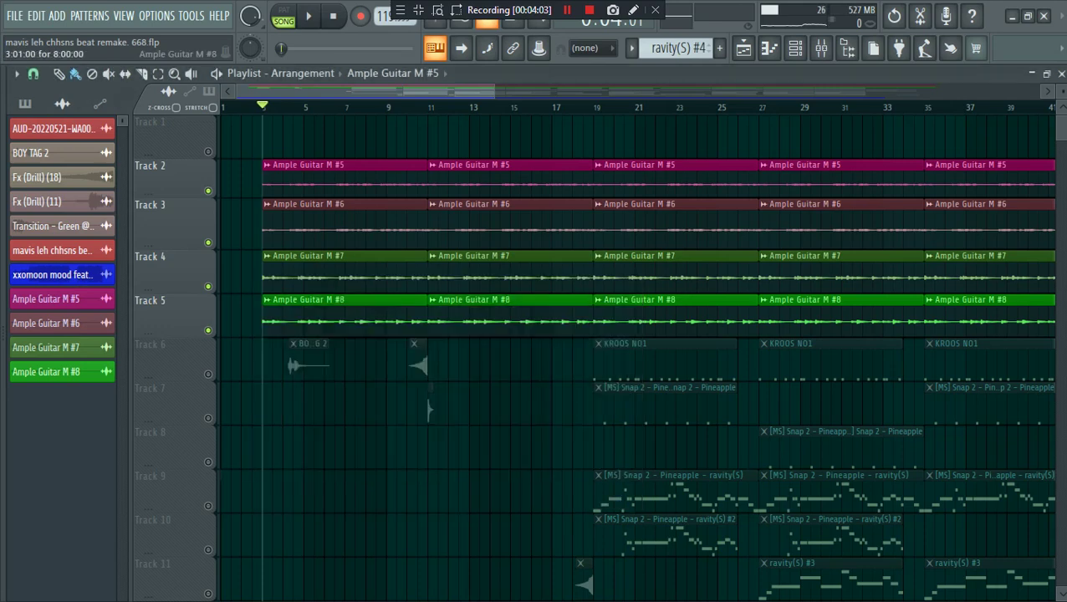
Step: Play the four guitar tracks together again from bar 3 for a short while, and stop playback
key("space")
scroll(283, 334, "up", 3)
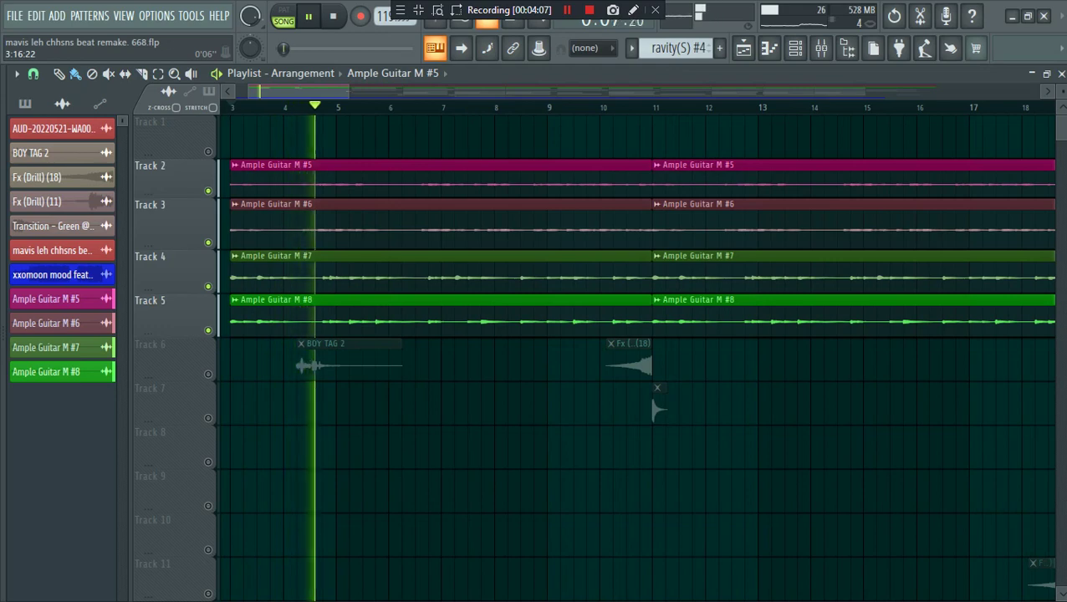
scroll(285, 107, "down", 3)
scroll(283, 334, "down", 3)
key("space")
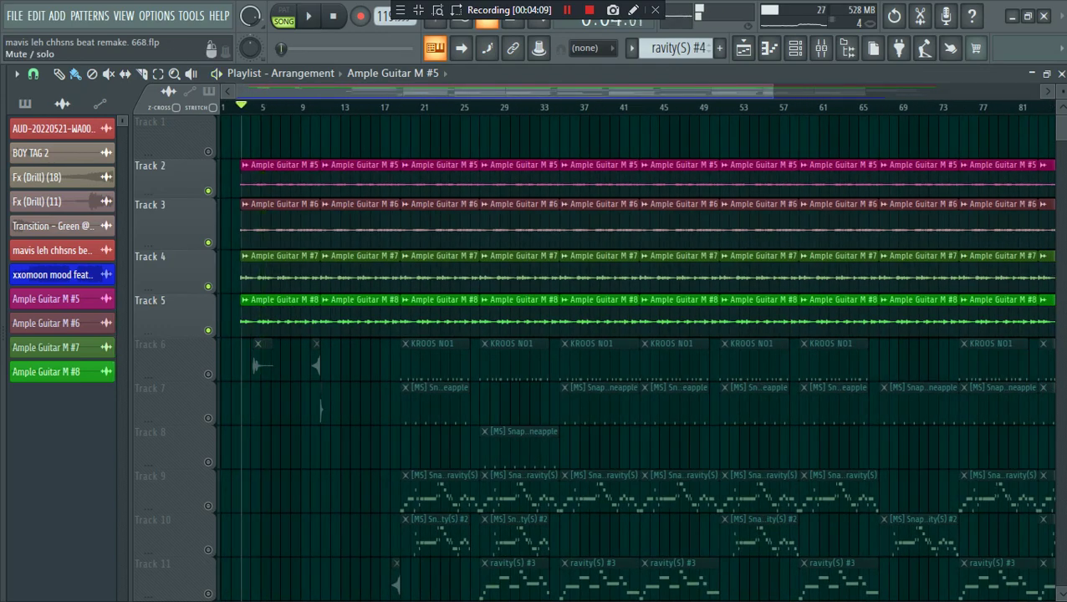
Step: Solo Track 4 and listen briefly to its Ample Guitar M #7 part from bar 3
right_click(208, 286)
key("space")
scroll(285, 107, "up", 5)
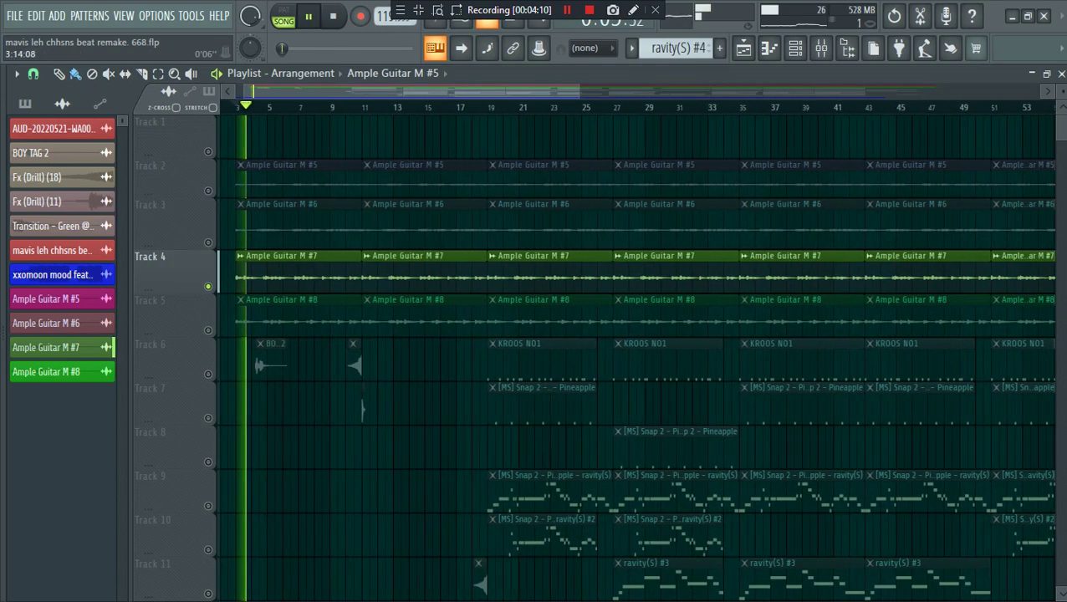
key("space")
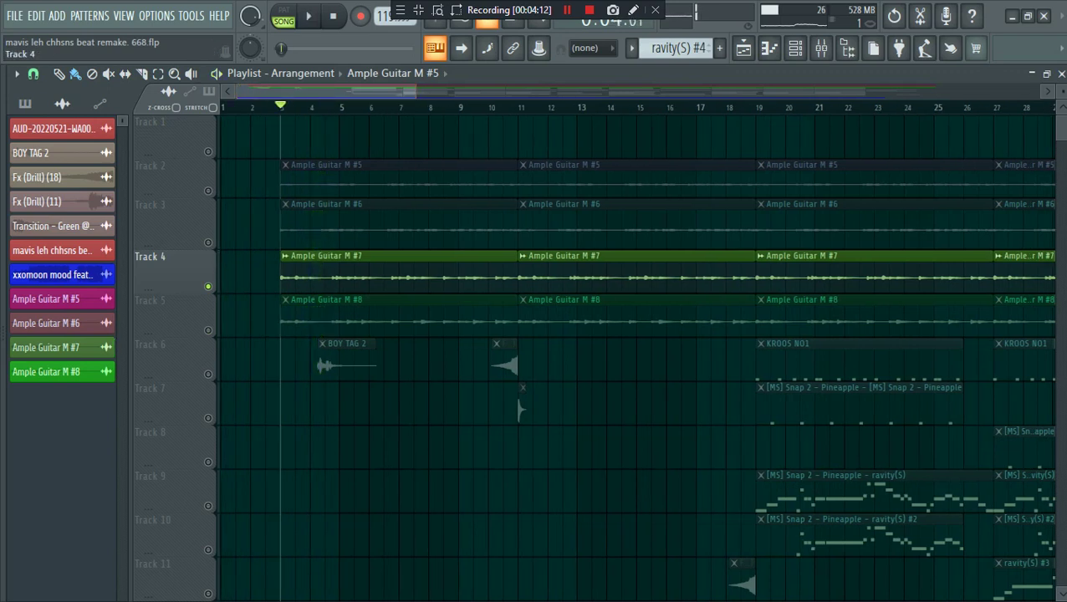
Step: Solo Track 3, listen to its Ample Guitar M #6 part from bar 3, and take it out of solo so all tracks play
right_click(209, 251)
left_click(206, 286)
right_click(208, 243)
key("space")
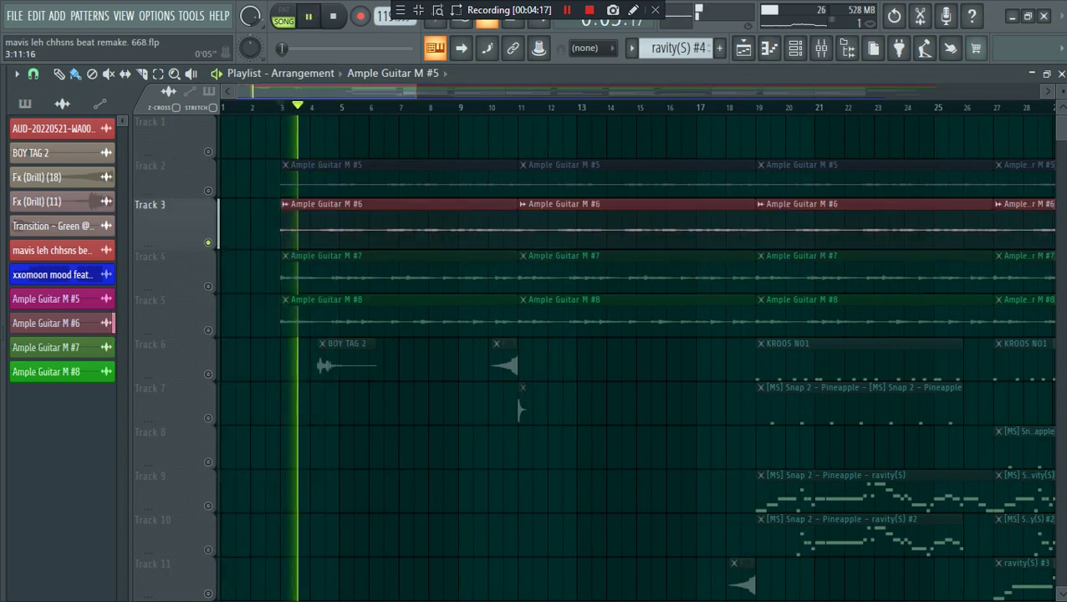
right_click(208, 243)
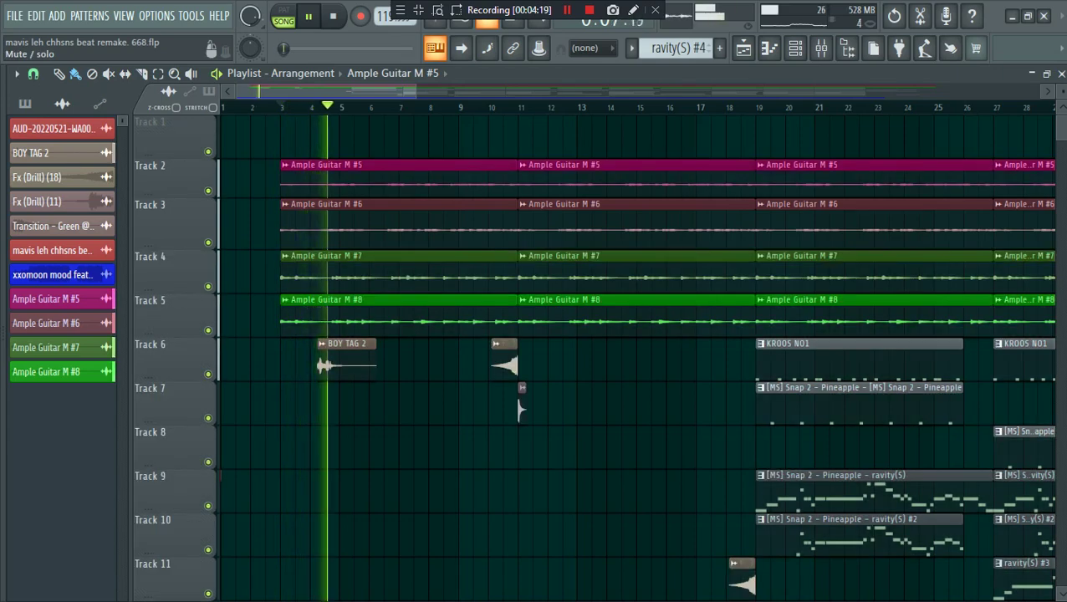
Step: Stop the guitar playback, move the playhead to bar 19, and solo Track 14 to listen to its TRITON Extreme part
scroll(208, 243, "down", 4)
scroll(208, 243, "down", 3)
key("space")
scroll(702, 230, "down", 4)
scroll(694, 230, "up", 4)
scroll(594, 351, "up", 1)
scroll(636, 351, "down", 6)
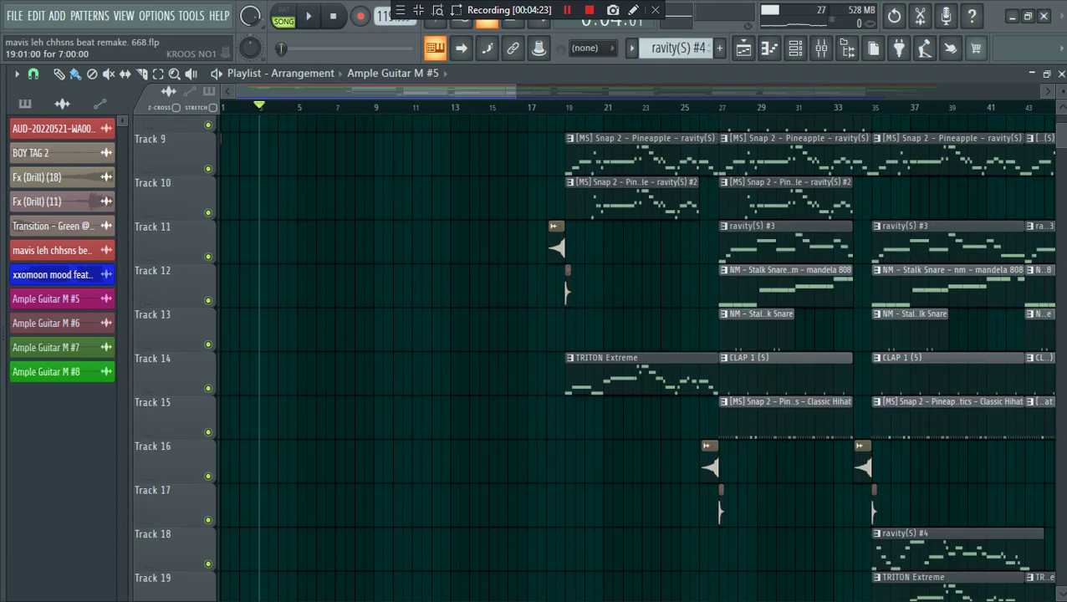
left_click(567, 107)
scroll(567, 359, "up", 3)
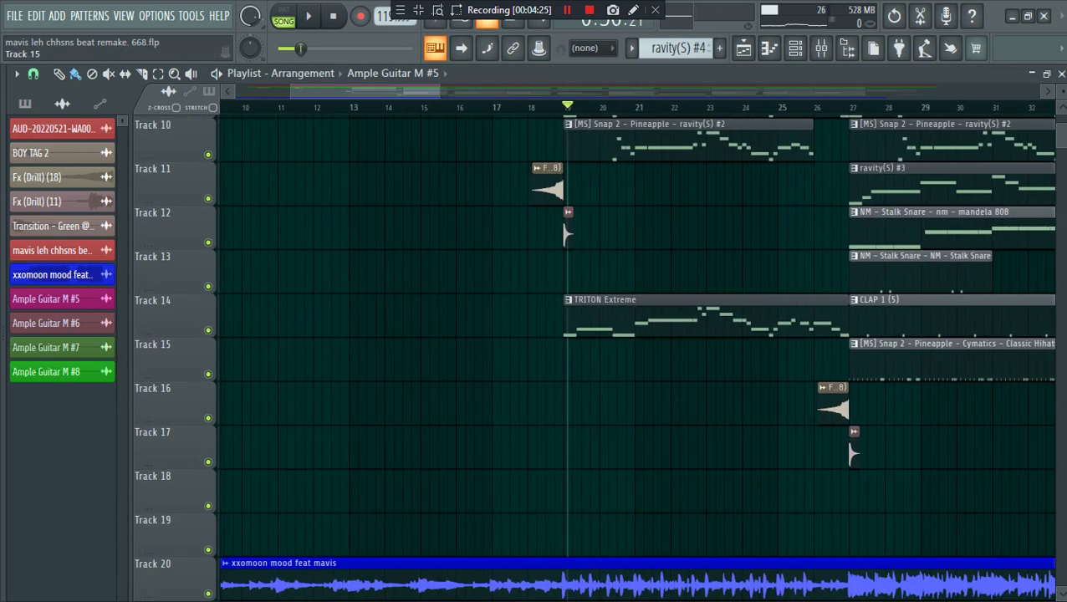
right_click(208, 330)
key("space")
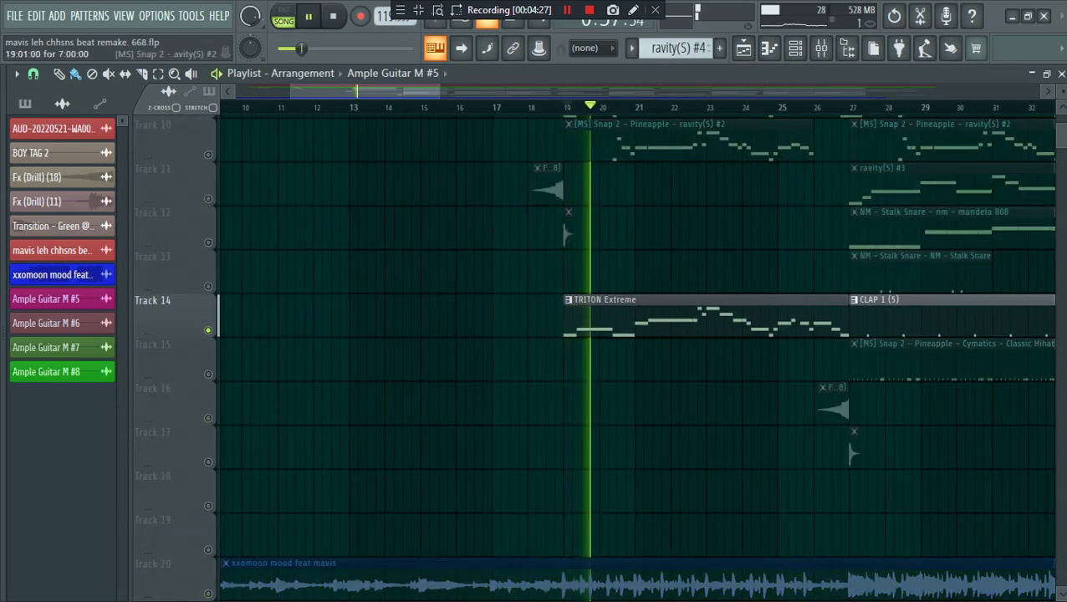
scroll(568, 334, "down", 3)
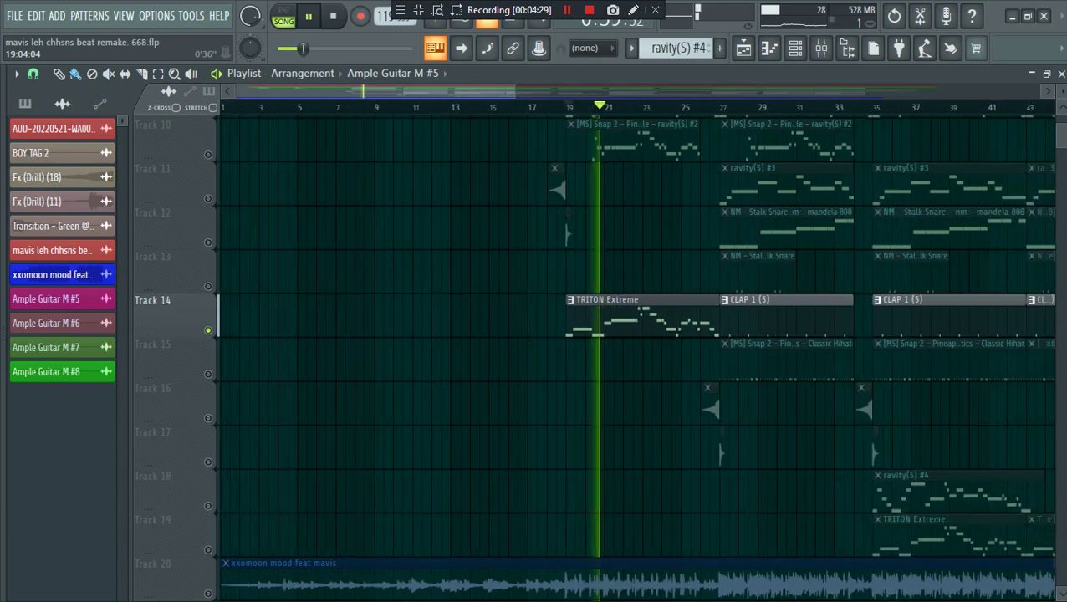
Step: Open the Channel rack, list all channels instead of only the audio ones, and locate the TRITON Extreme channel
left_click(768, 48)
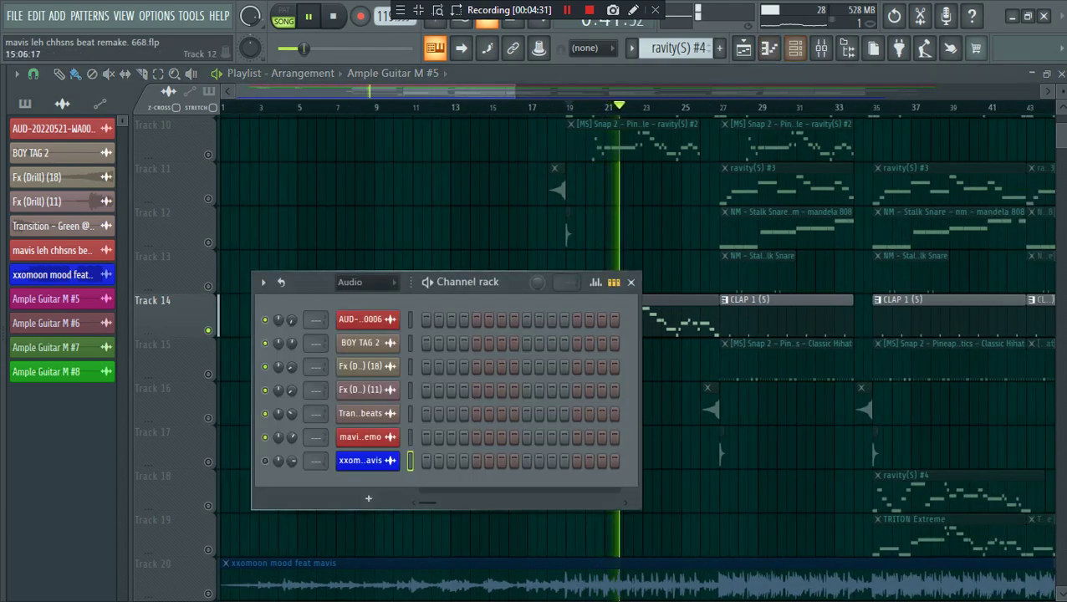
left_click(362, 282)
left_click(351, 297)
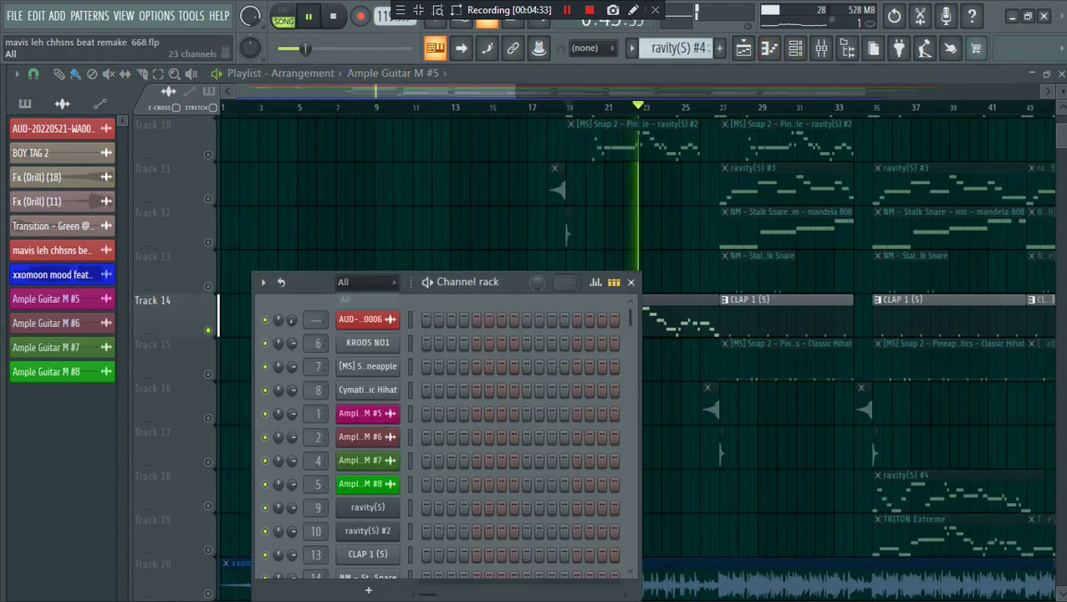
scroll(368, 480, "down", 5)
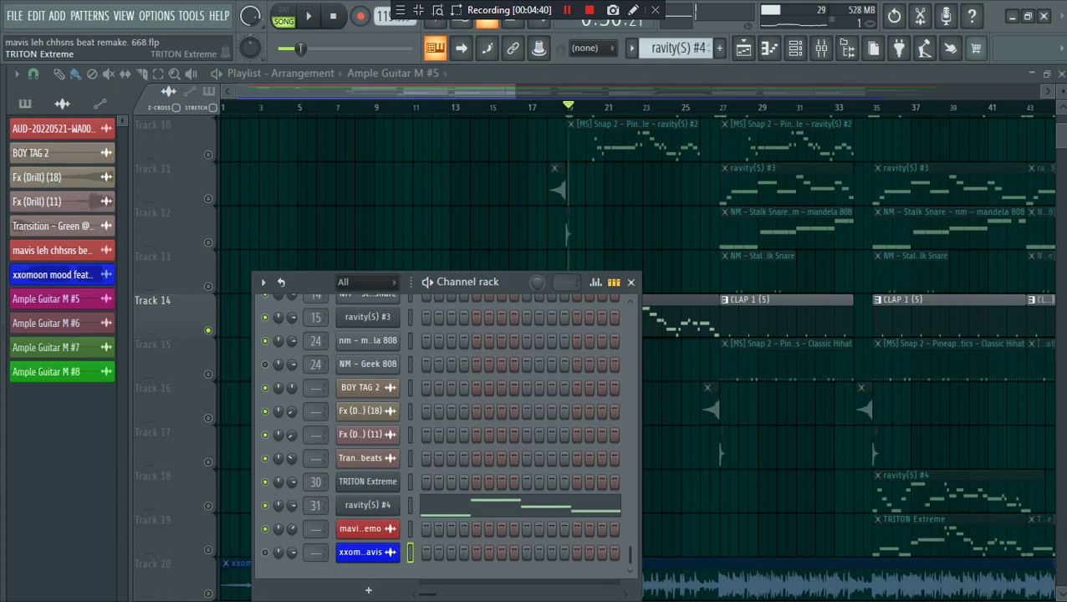
Step: Open the TRITON Extreme plugin to show which preset plays the melody, and close the plugin and Channel rack
left_click(368, 481)
left_click_drag(468, 146, 643, 74)
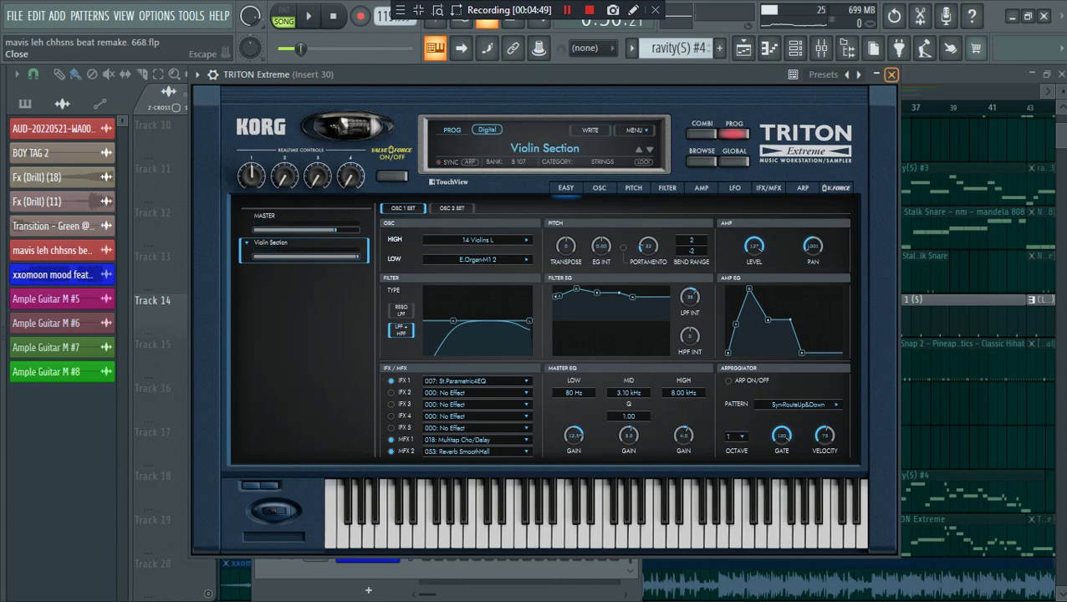
left_click(891, 75)
left_click(631, 282)
Step: Solo Track 9, listen briefly to its ravity(S) part from bar 19, and stop playback
scroll(631, 282, "up", 5)
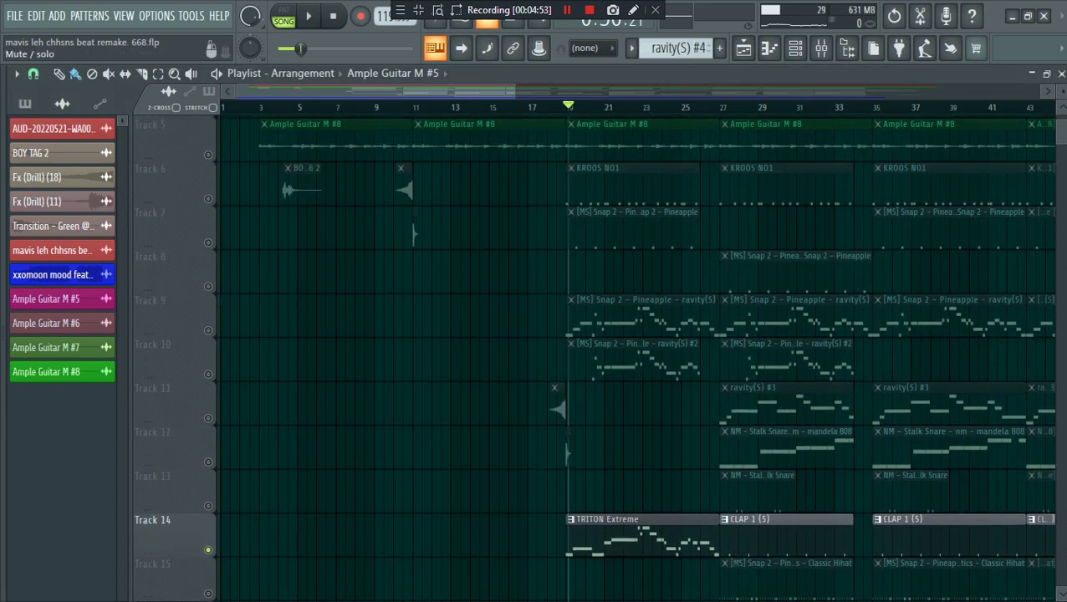
right_click(208, 330)
key("space")
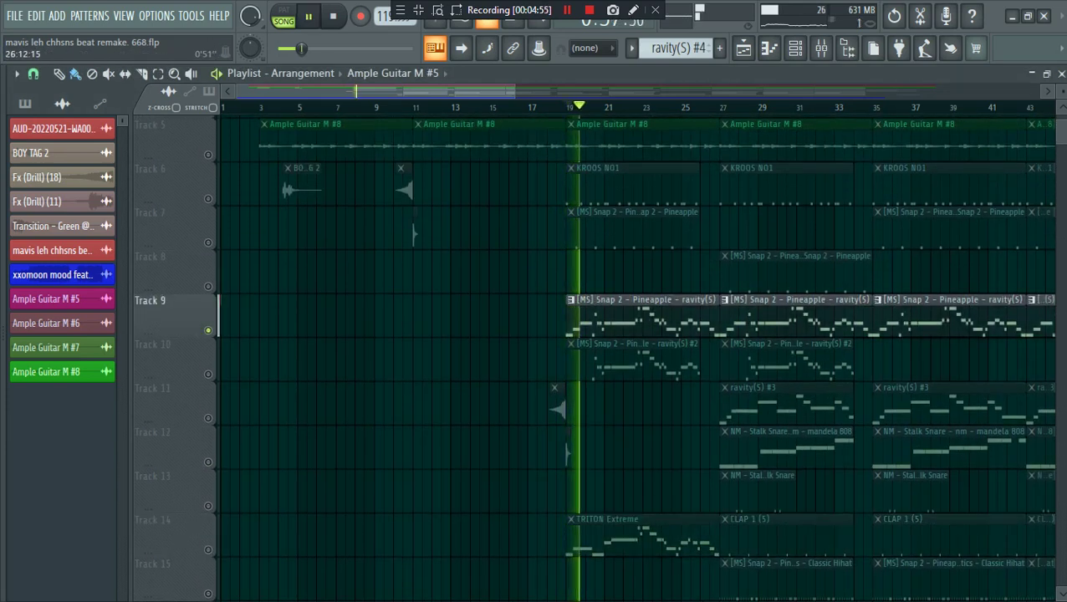
key("space")
Step: From the Channel rack, replay the part briefly, open the ravity(S) plugin to show its preset, and close both windows
left_click(795, 48)
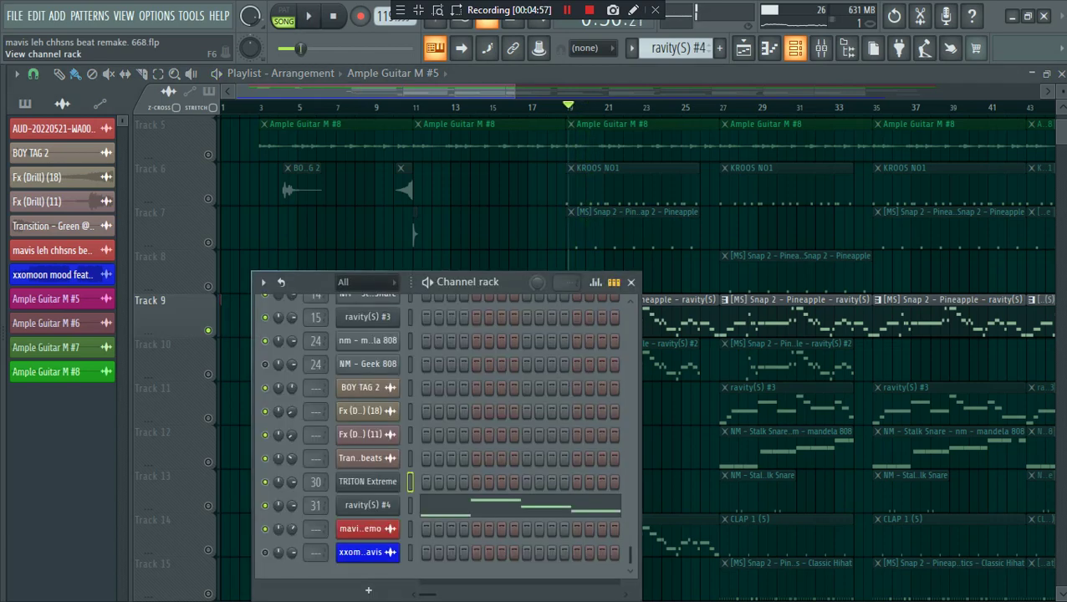
key("space")
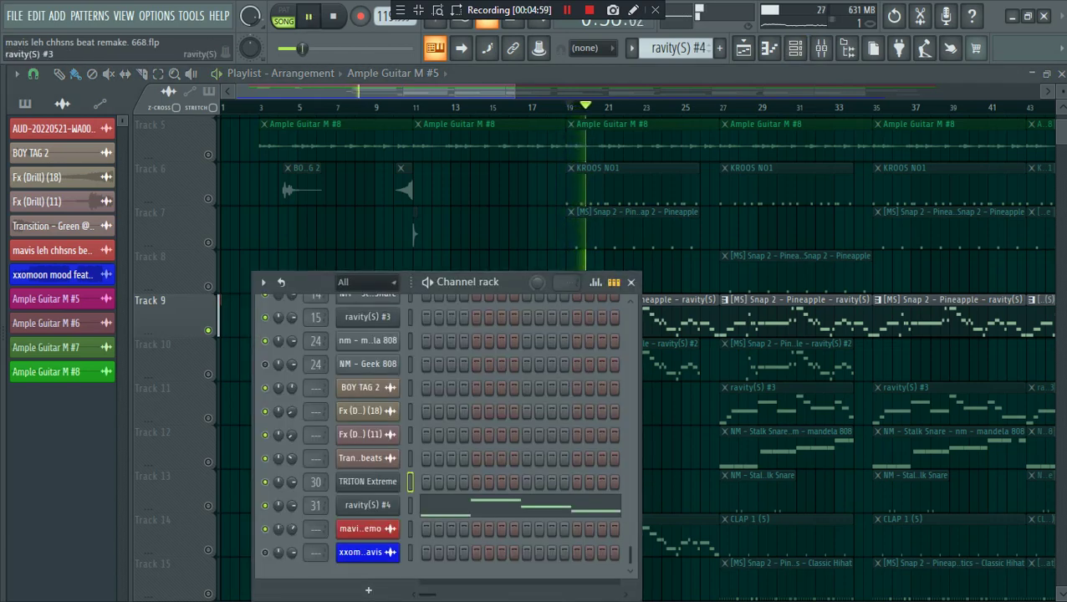
scroll(368, 505, "up", 6)
key("space")
left_click(368, 505)
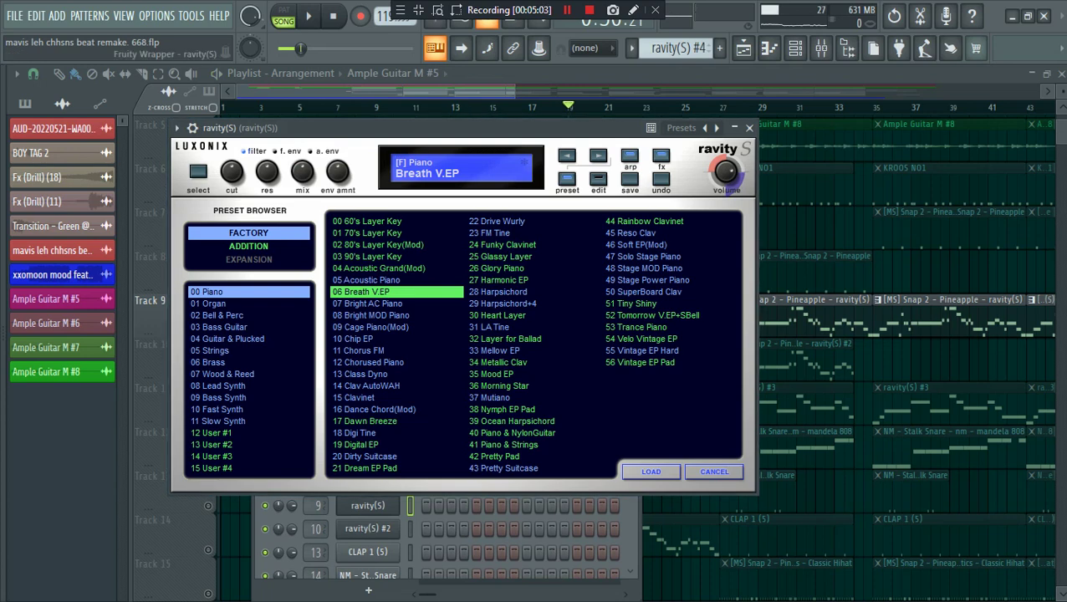
left_click_drag(418, 128, 529, 116)
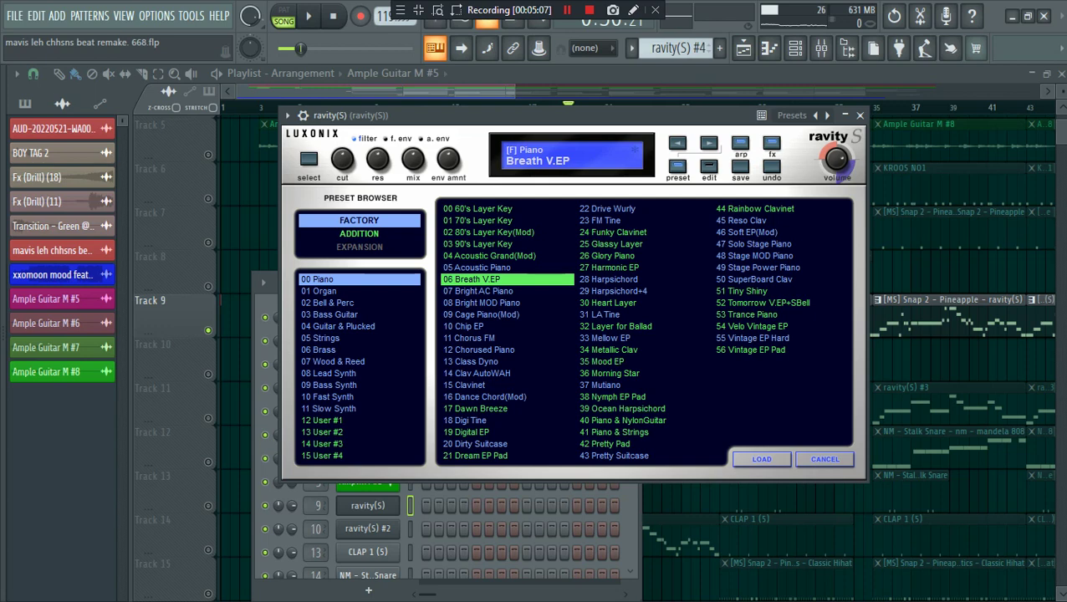
left_click(859, 115)
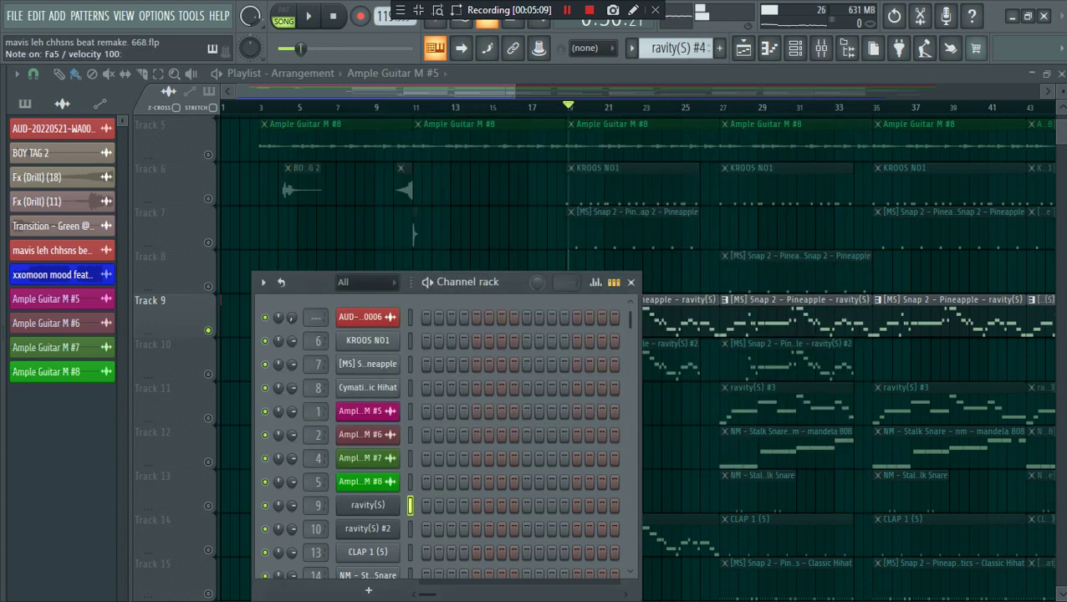
left_click(630, 282)
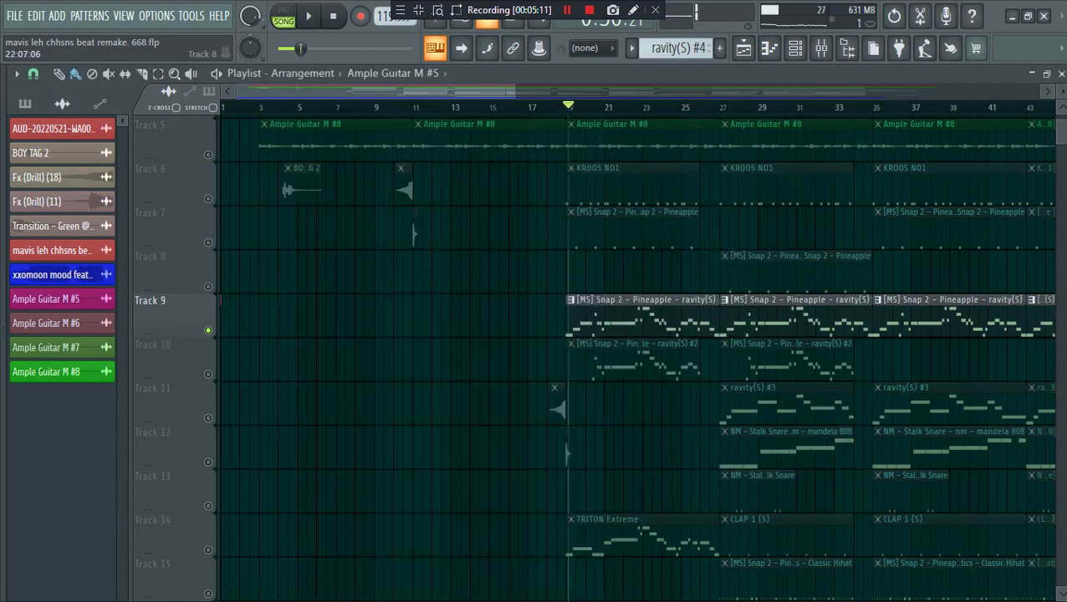
Step: Solo Track 10 and play its ravity(S) #2 part from bar 19
scroll(630, 282, "down", 3)
right_click(208, 242)
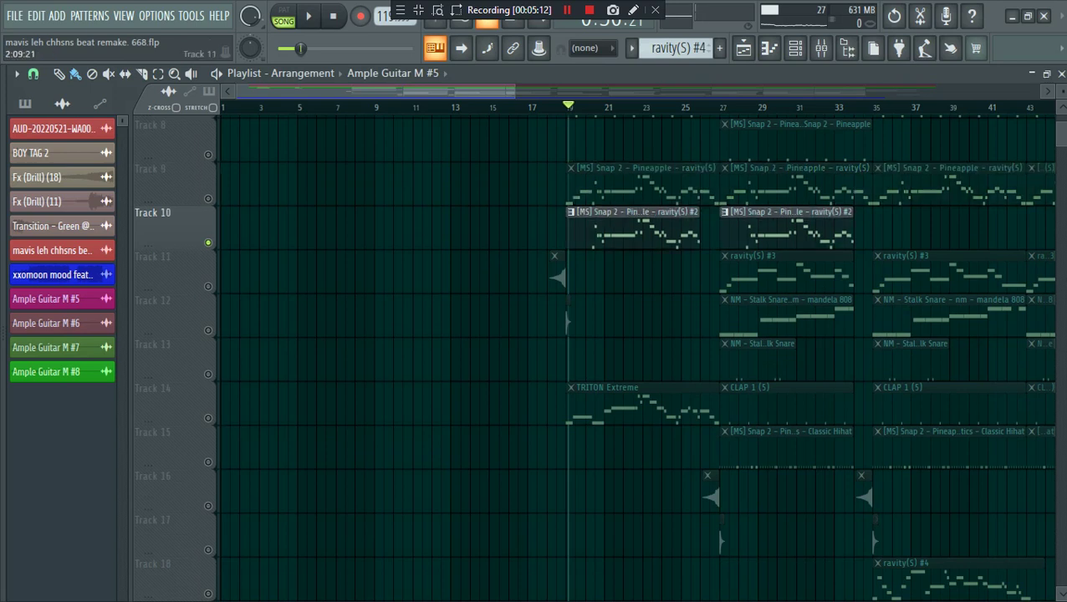
key("space")
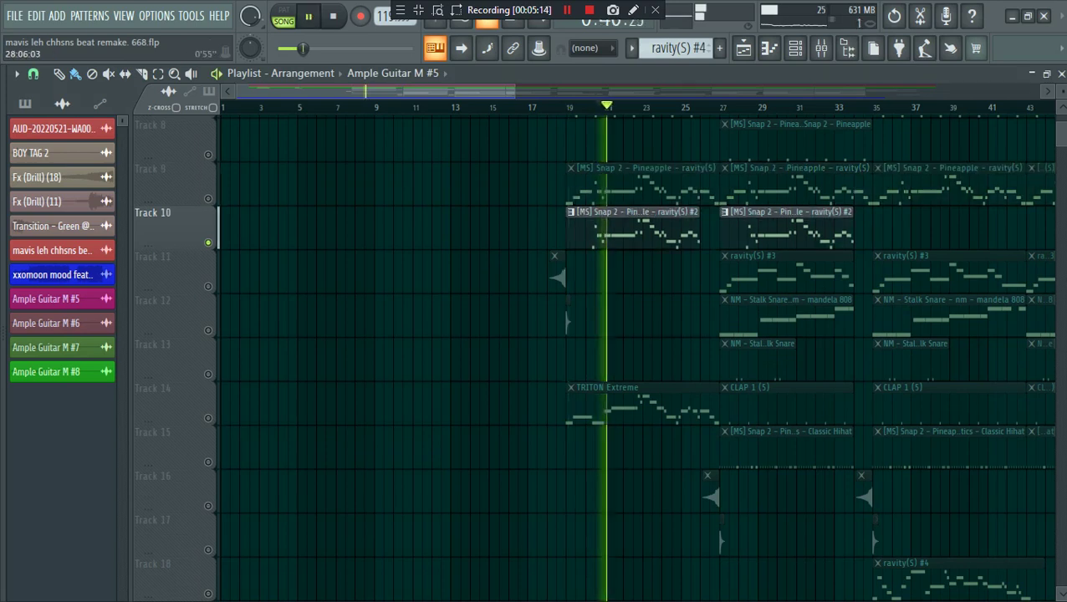
Step: Open the ravity(S) #2 plugin from the Channel rack to show its preset, stop playback, and close both windows
left_click(795, 48)
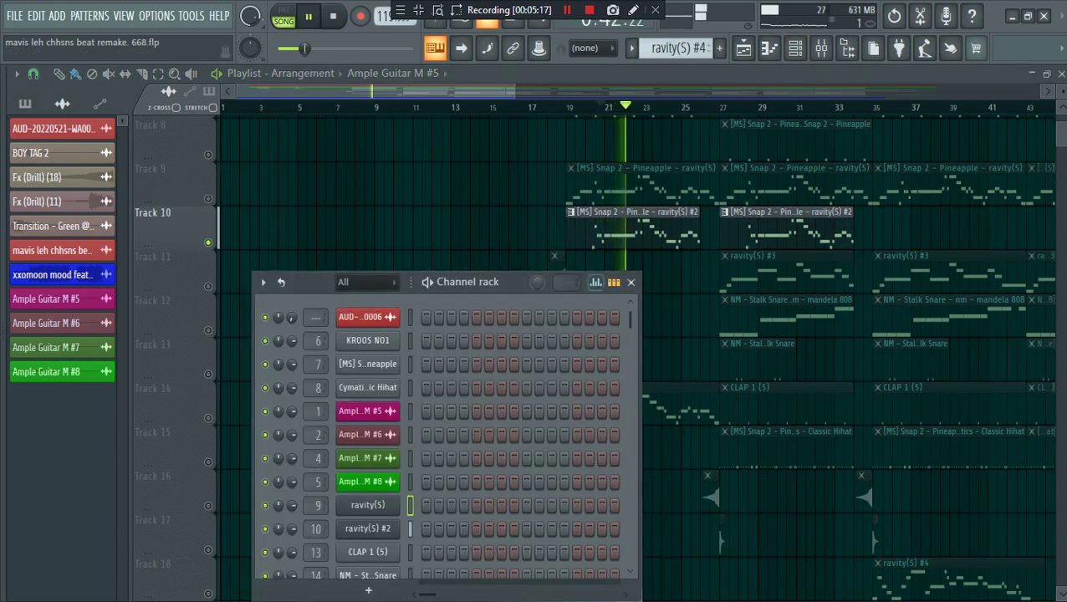
left_click_drag(488, 282, 555, 169)
key("space")
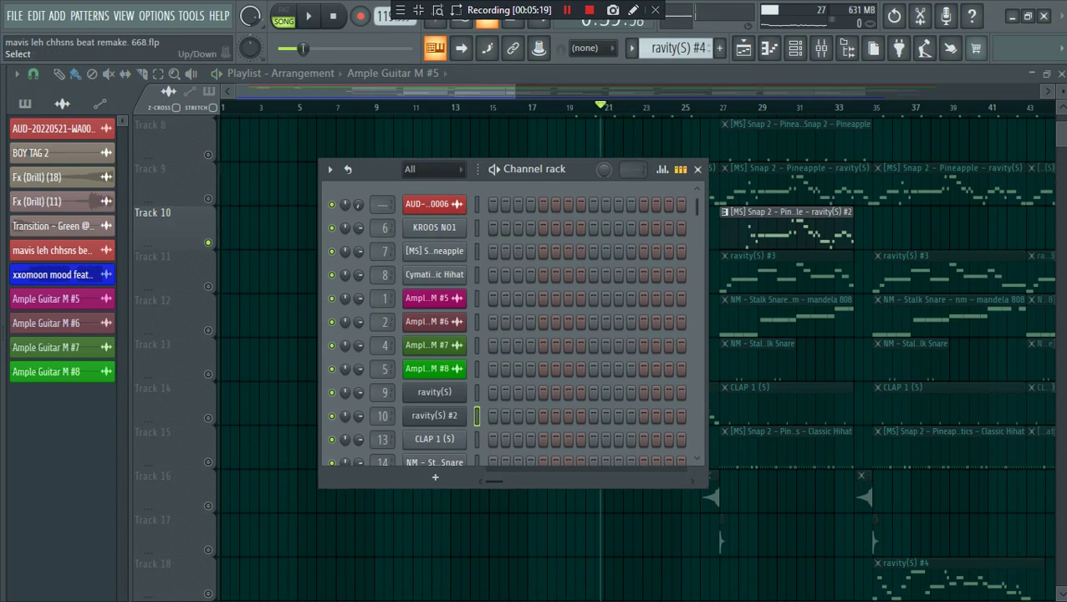
left_click(434, 416)
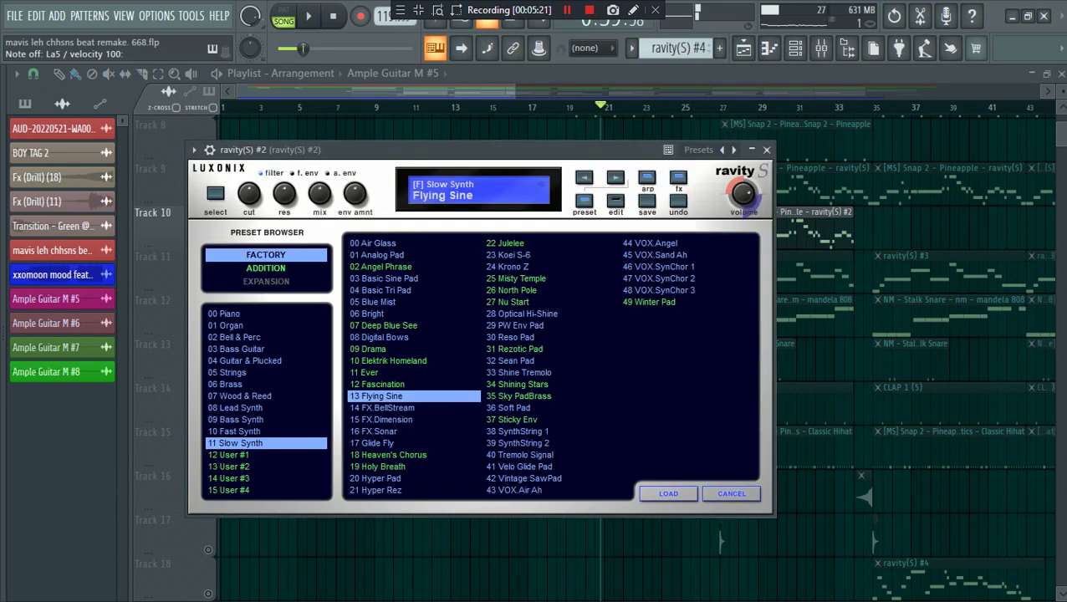
left_click(766, 149)
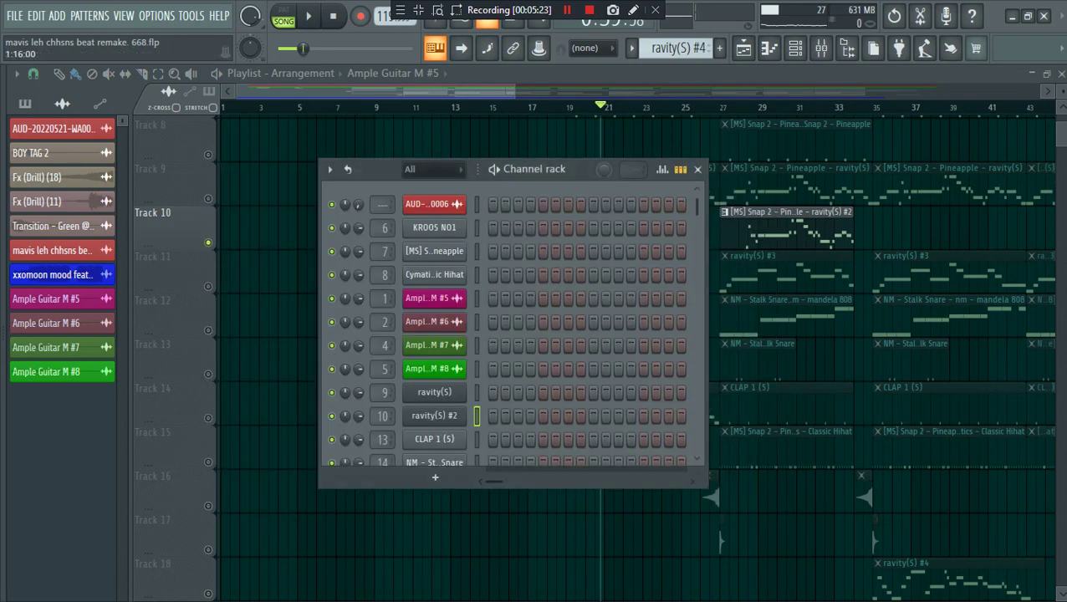
left_click(697, 169)
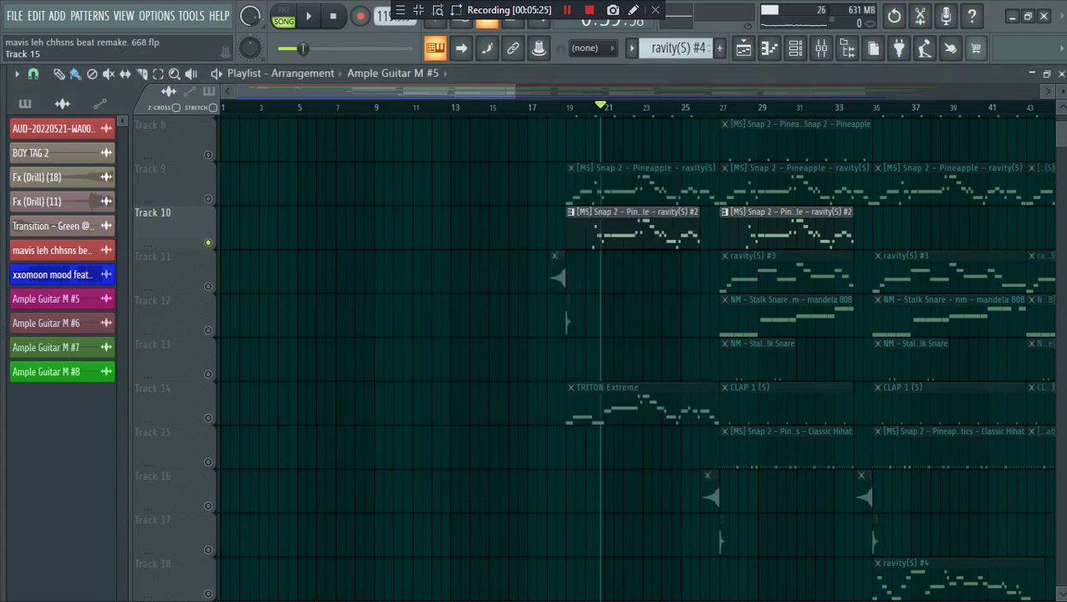
Step: Unmute Tracks 14 and 9 alongside Track 10, play the three melody parts together, and stop playback
left_click(209, 419)
left_click(208, 199)
key("space")
scroll(505, 334, "down", 2)
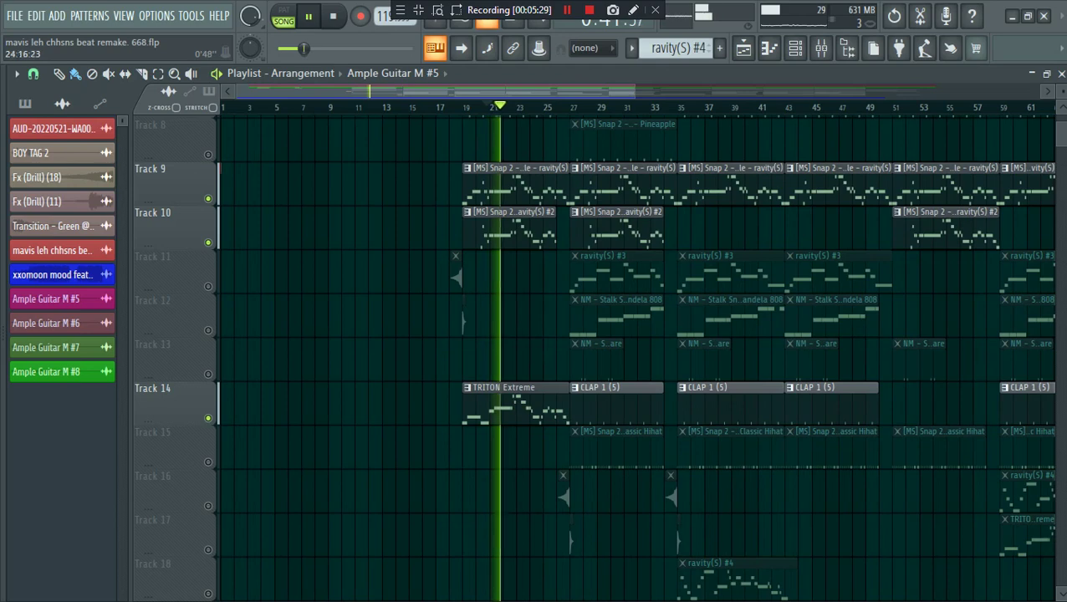
scroll(526, 268, "up", 2)
scroll(636, 360, "up", 6)
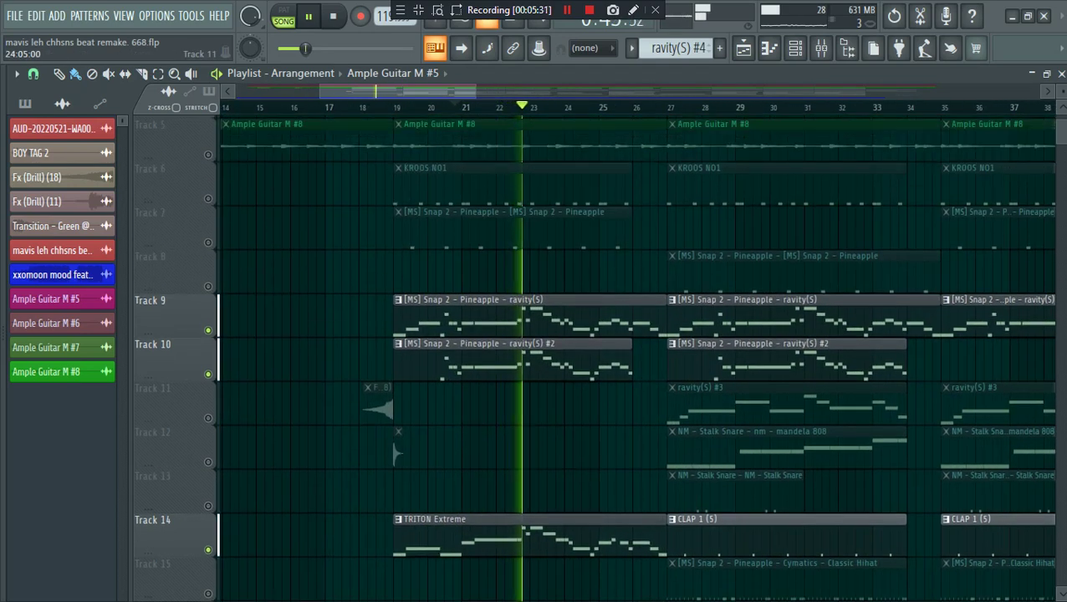
scroll(636, 359, "down", 3)
scroll(636, 360, "down", 4)
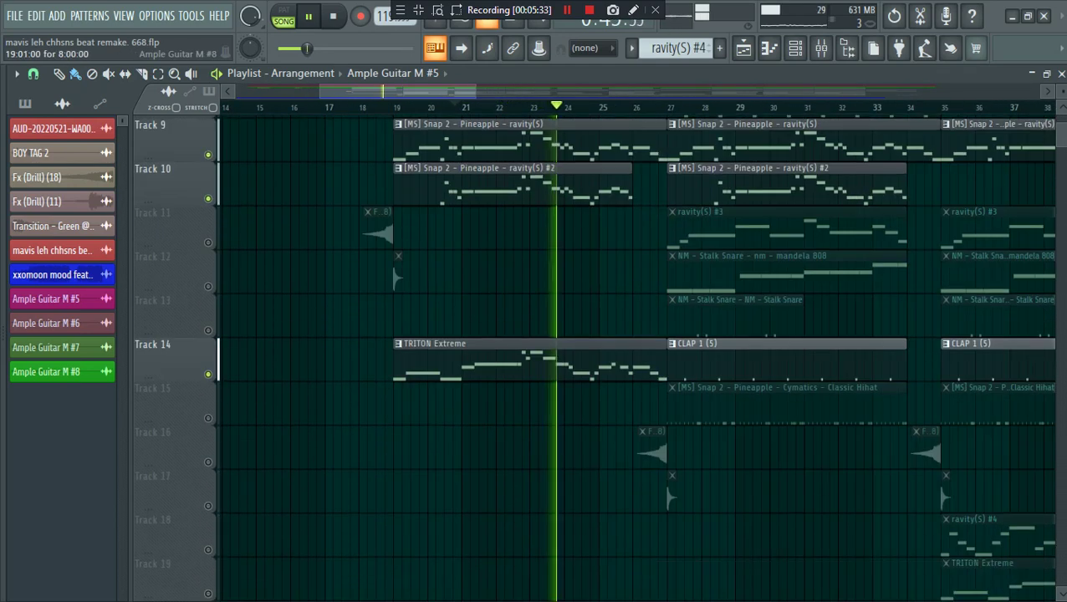
scroll(610, 230, "down", 2)
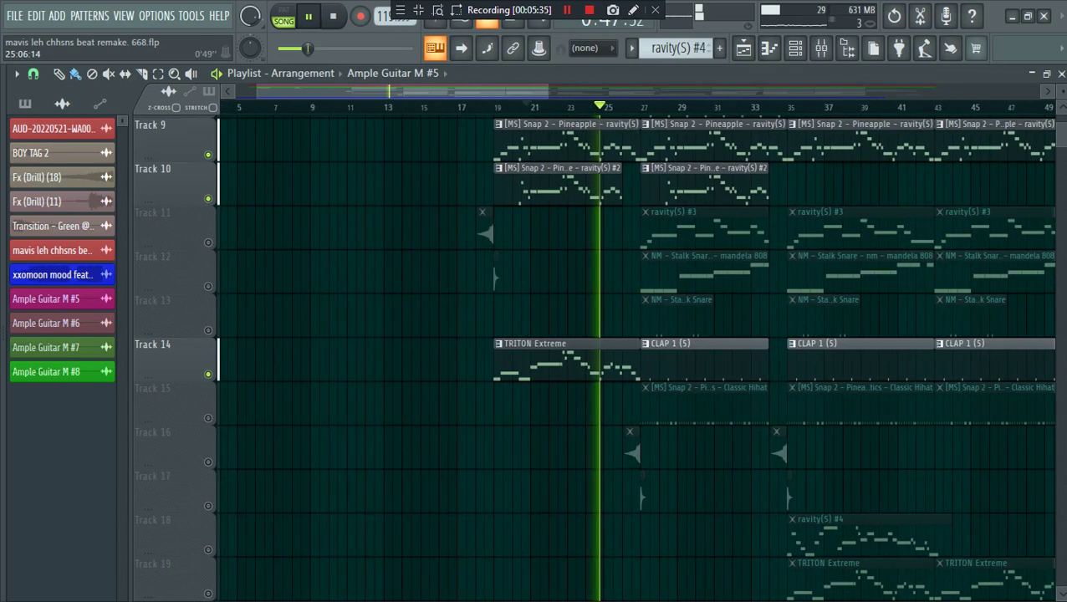
scroll(636, 359, "up", 6)
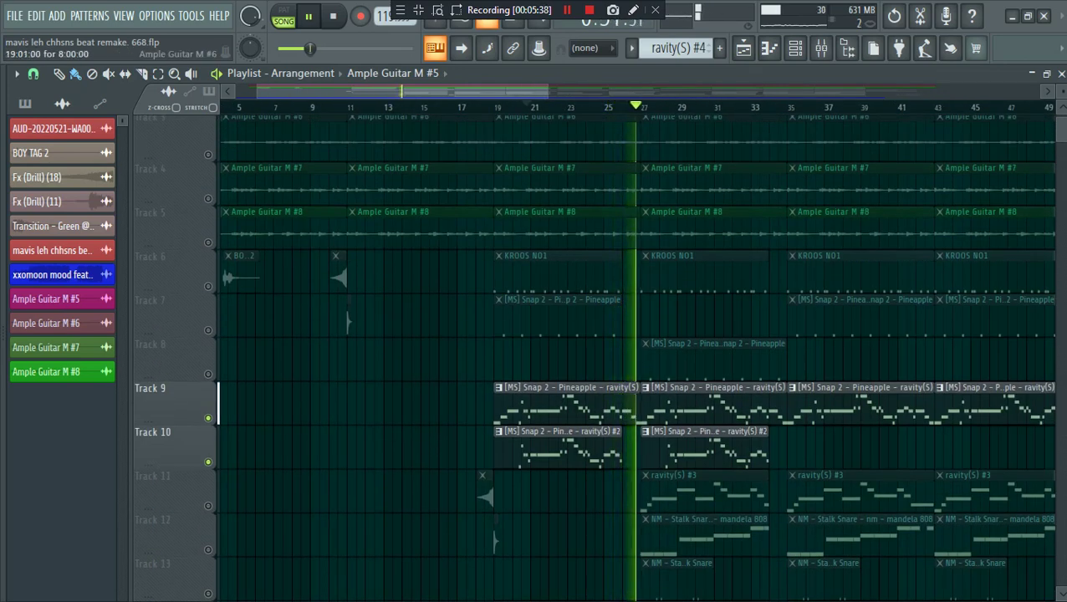
key("space")
Step: Solo Track 6, listen to its KROOS NO1 part from bar 19, and check the pattern's notes in the Piano roll
right_click(208, 287)
key("space")
left_click(500, 107)
left_click(492, 107)
scroll(492, 107, "up", 1)
scroll(498, 107, "up", 1)
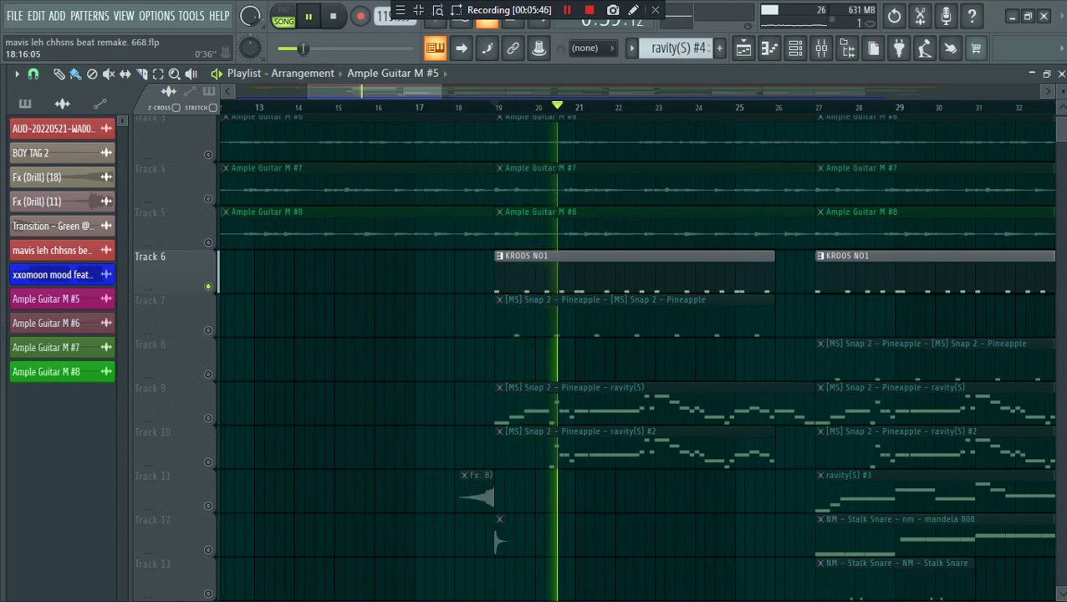
key("space")
double_click(577, 269)
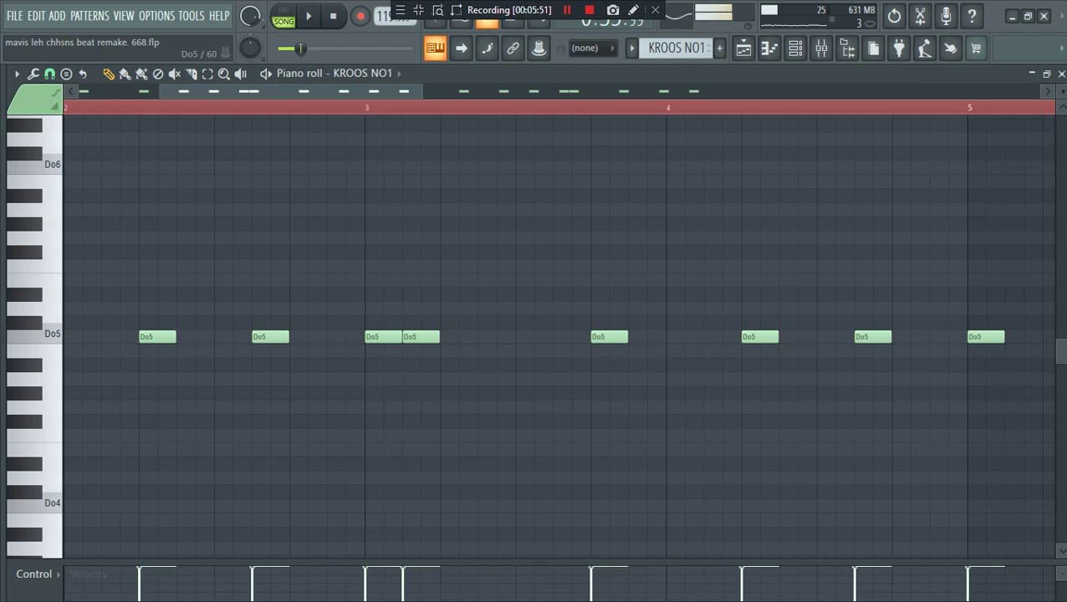
left_click(1060, 74)
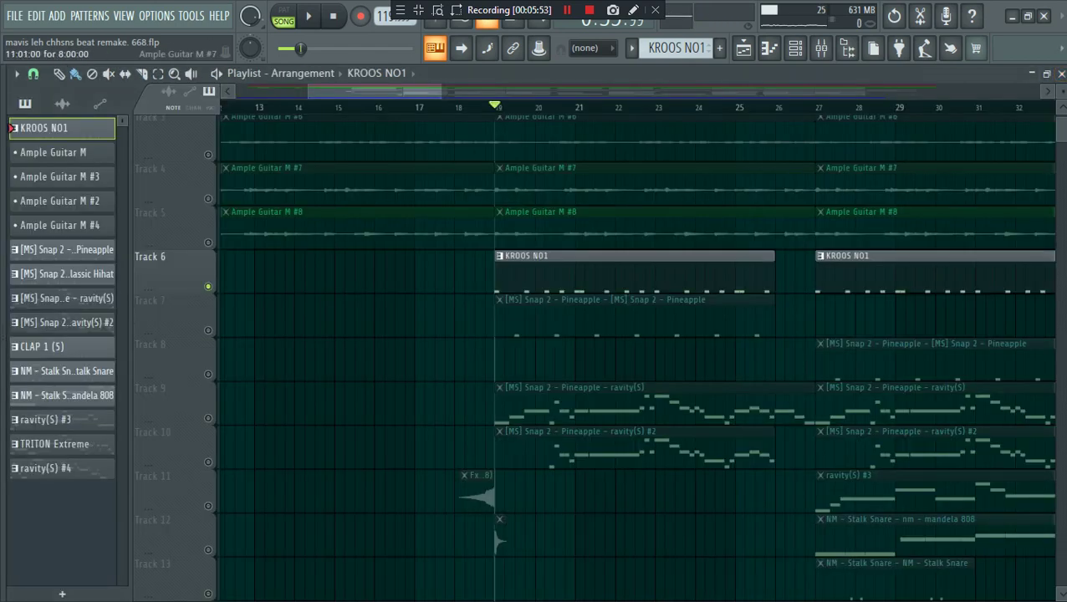
Step: Solo Track 7, listen to its [MS] Snap 2 - Pineapple part from bar 19, and open the Channel rack
right_click(208, 330)
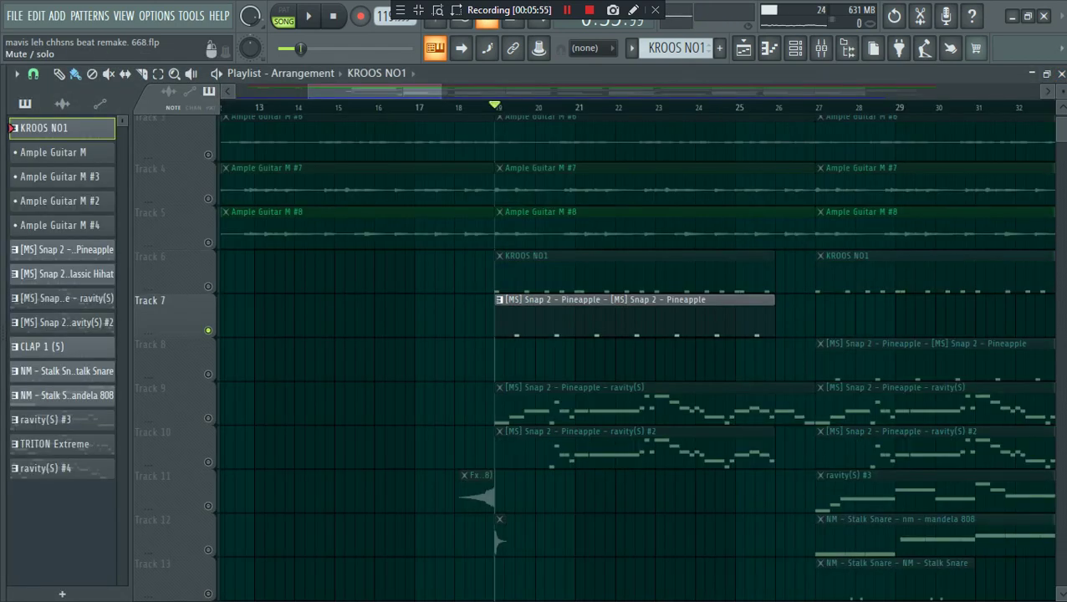
key("space")
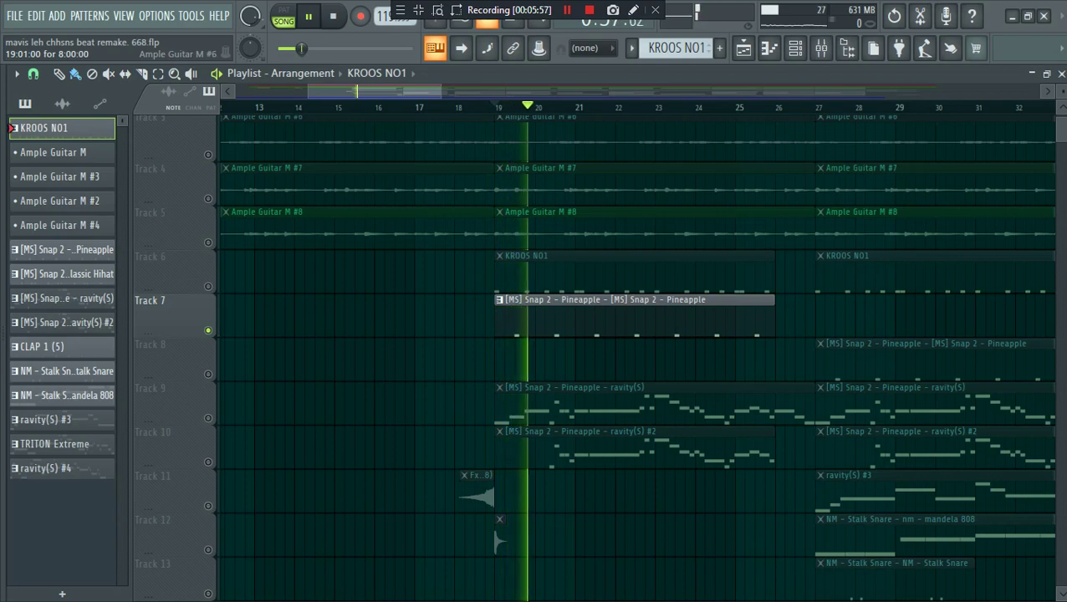
scroll(565, 359, "up", 3)
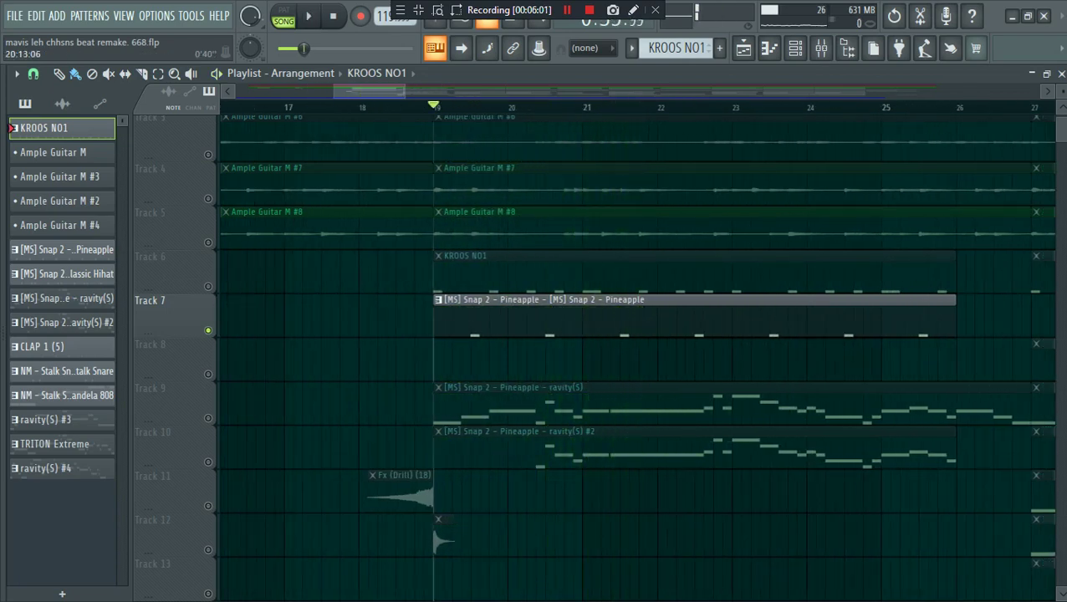
key("space")
scroll(567, 335, "down", 2)
left_click(821, 48)
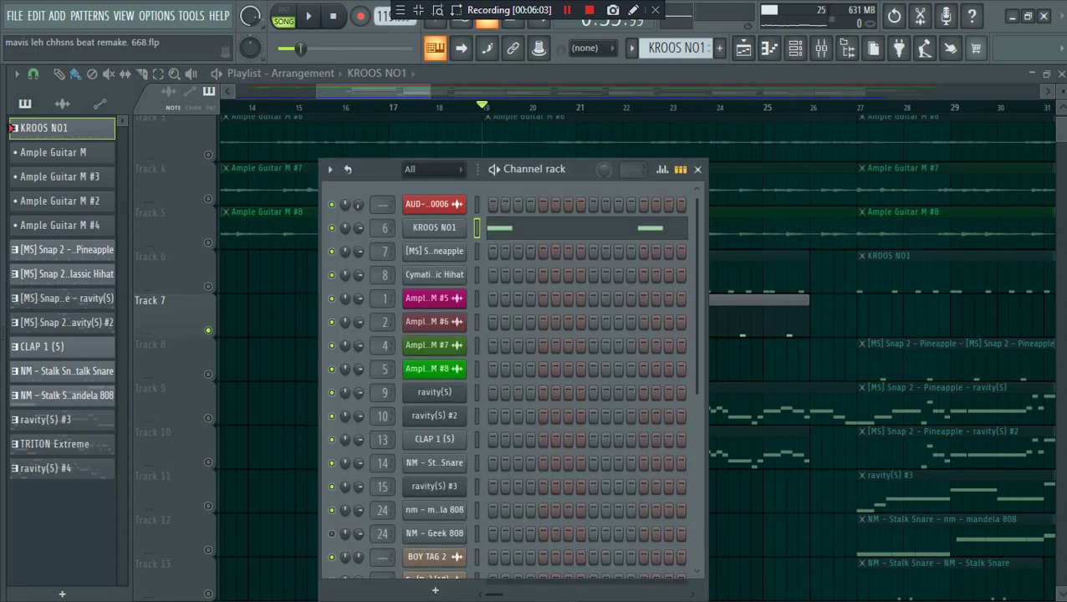
Step: Check the [MS] Snap 2 - Pineapple sampler settings, save the project, and close the sampler and Channel rack windows
key("space")
left_click(434, 251)
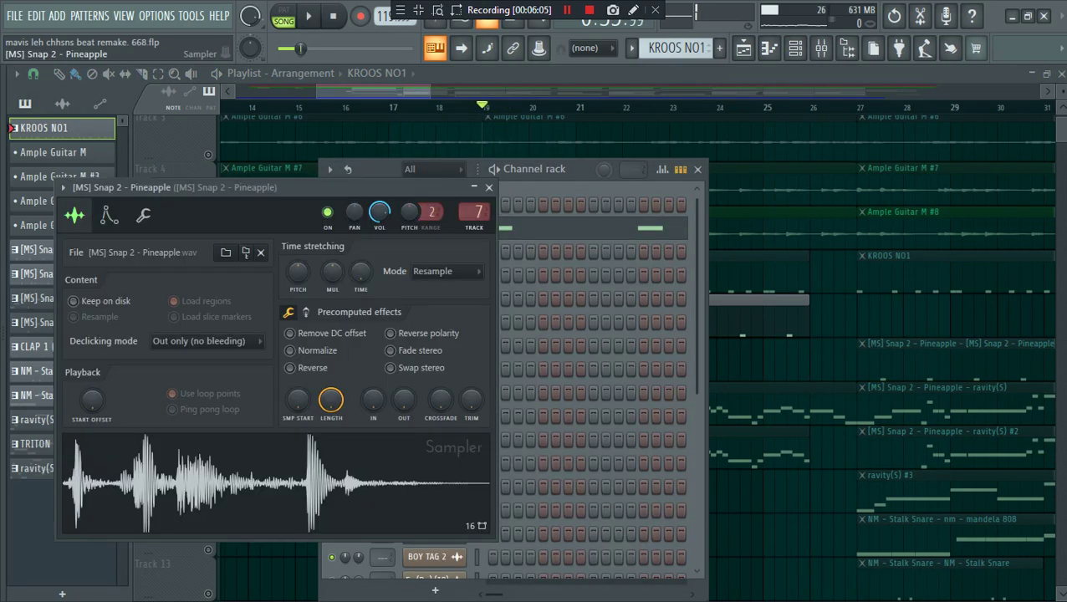
left_click_drag(251, 188, 343, 171)
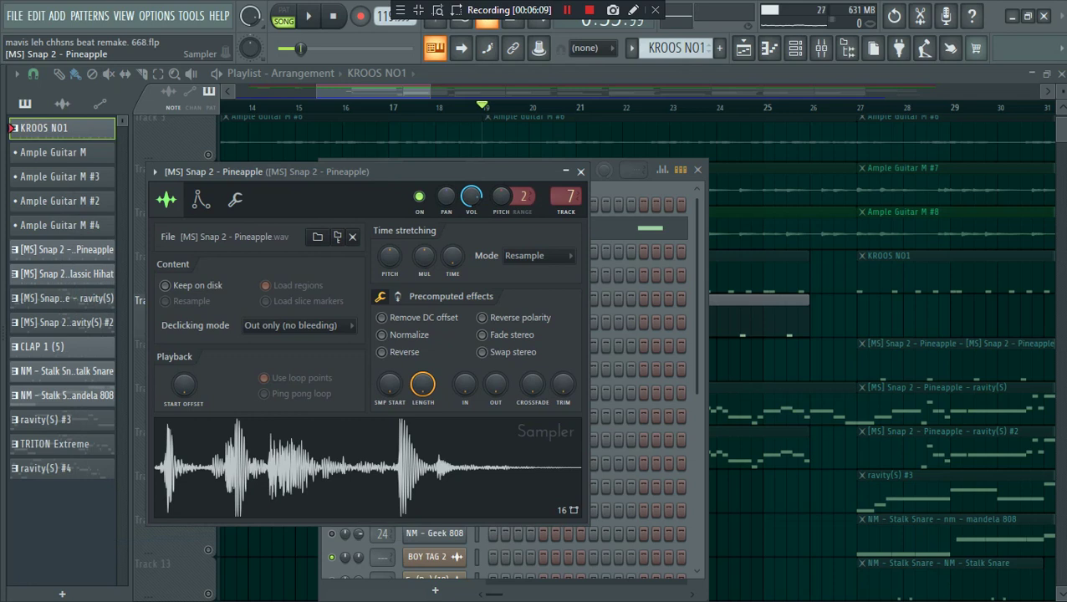
left_click_drag(343, 172, 453, 154)
key("ctrl+s")
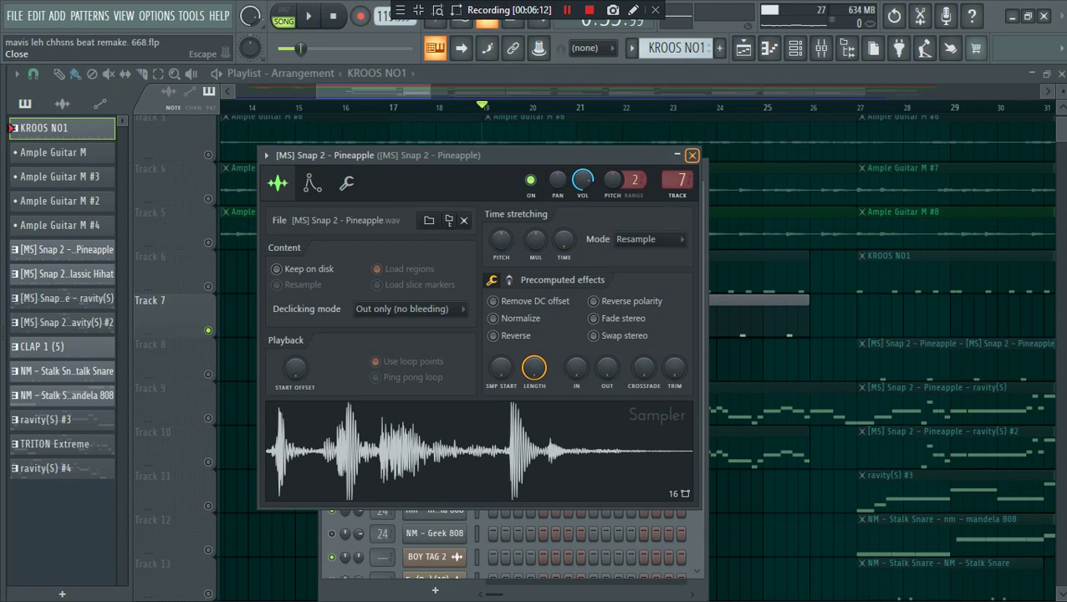
left_click(691, 155)
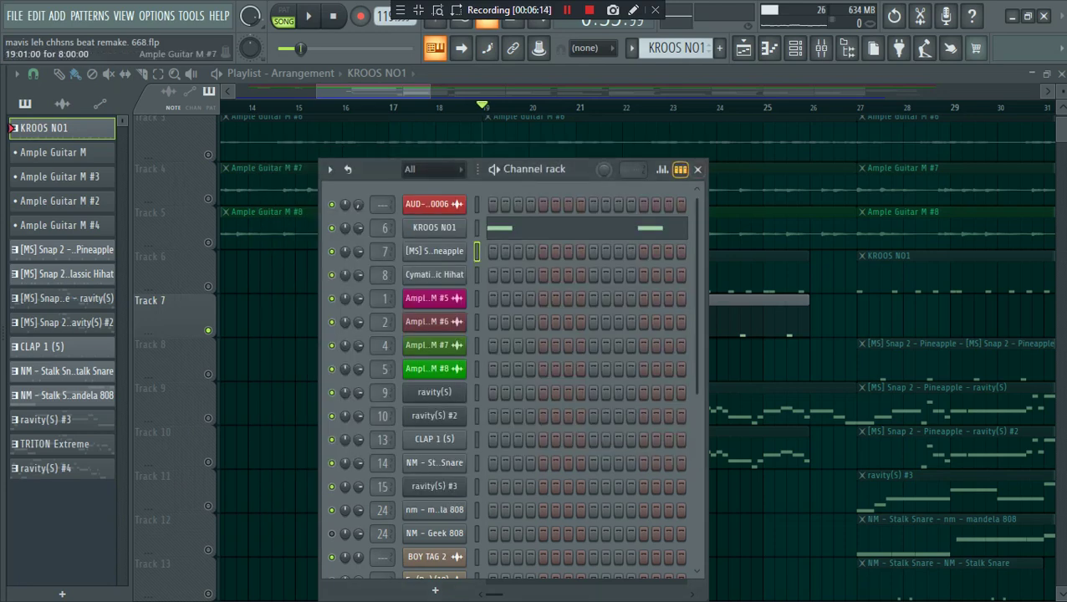
left_click(697, 169)
Step: Move the playback position to bar 27, solo Track 12, and listen to its nm - mandela 808 part
scroll(410, 251, "down", 4)
scroll(489, 226, "up", 4)
scroll(569, 276, "down", 4)
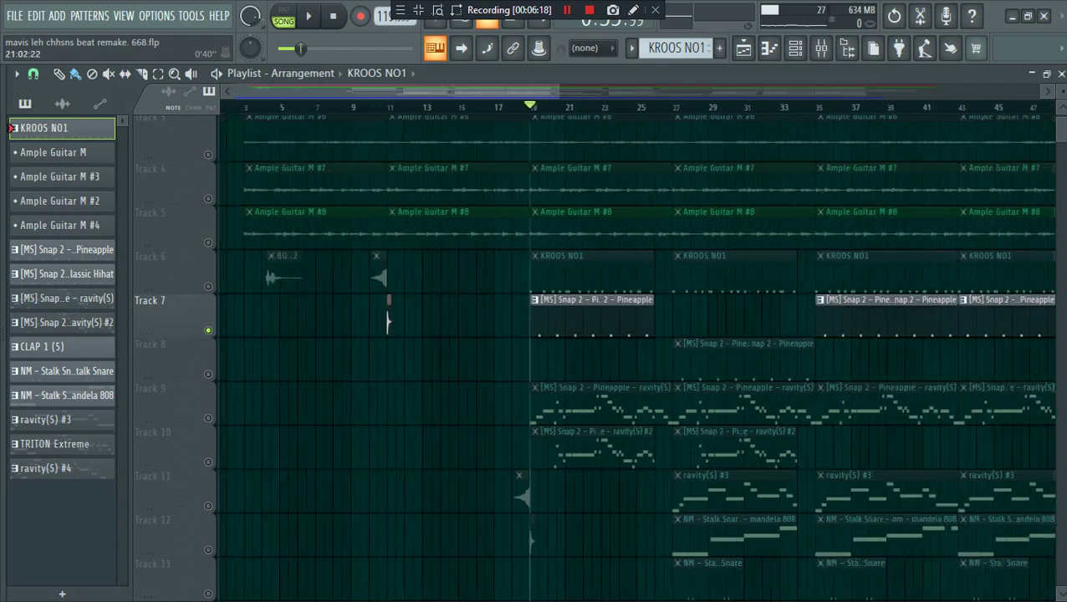
scroll(558, 276, "up", 2)
left_click(547, 106)
scroll(548, 322, "up", 4)
scroll(550, 322, "down", 5)
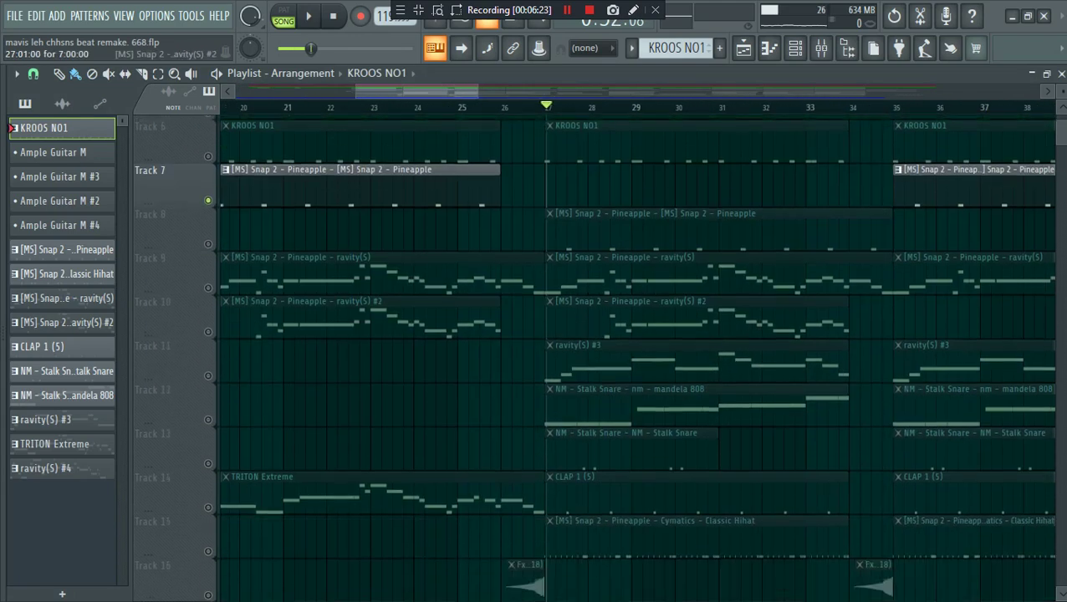
scroll(635, 351, "down", 3)
left_click(208, 287)
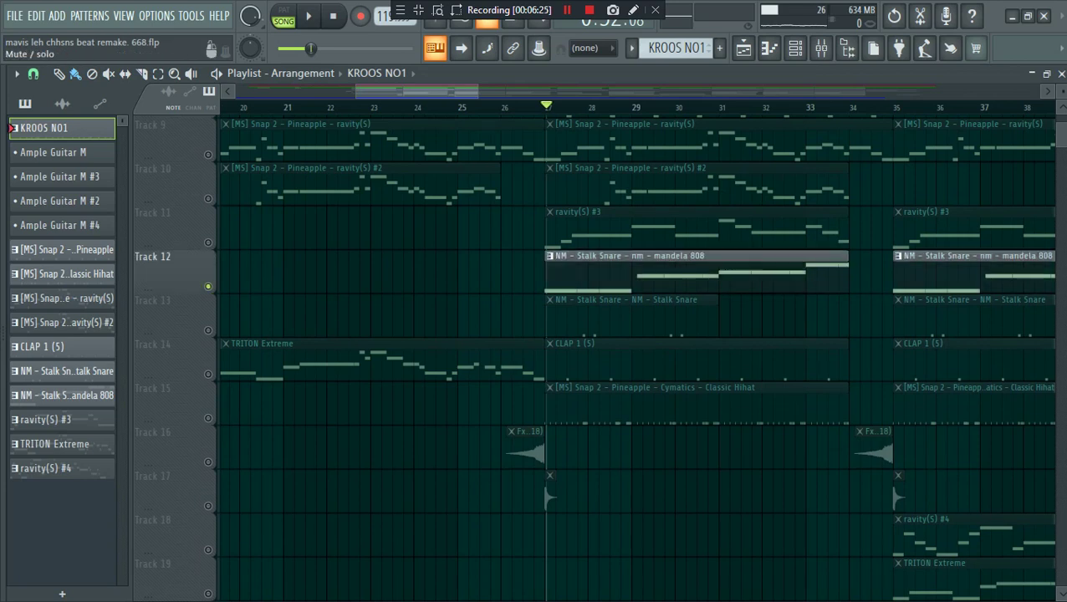
key("space")
key("space")
key("space")
key("space")
right_click(208, 286)
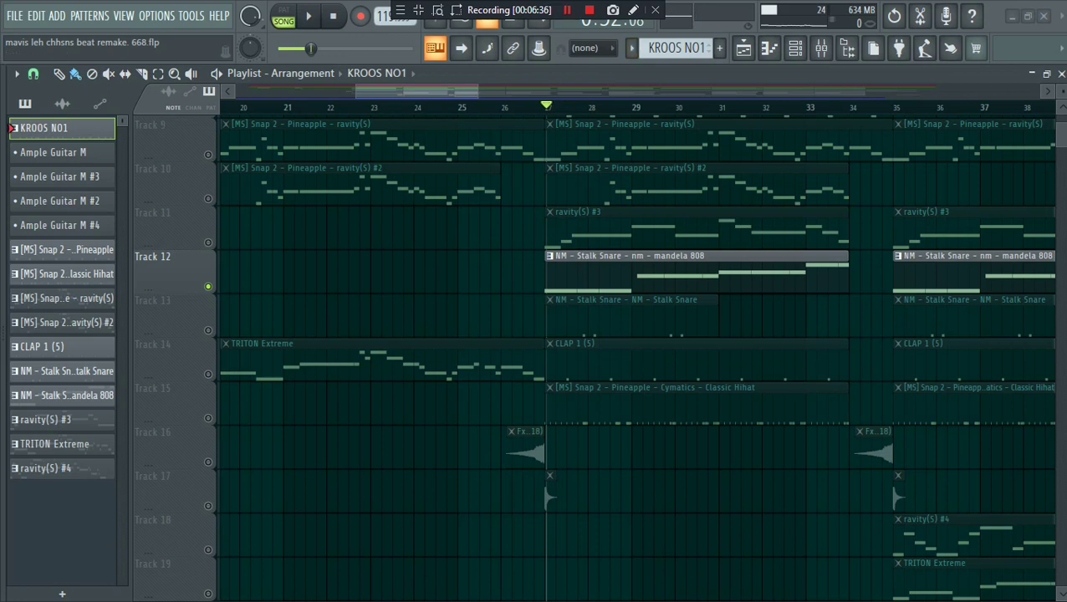
Step: Open the nm - mandela 808 channel from the Channel rack to show its sampler settings, and close the sampler window
scroll(547, 351, "up", 5)
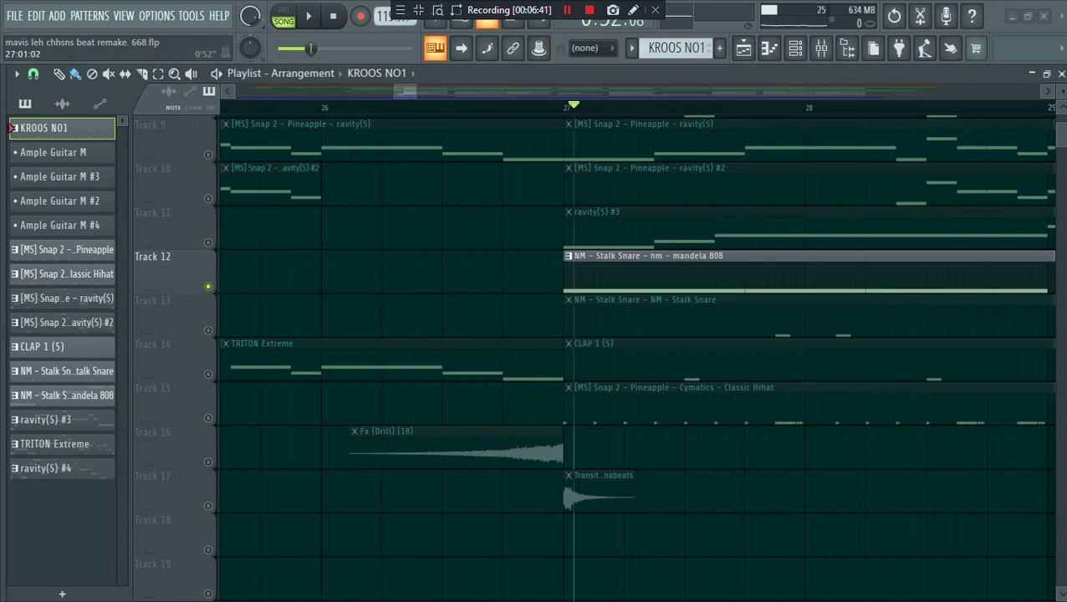
key("space")
left_click(794, 48)
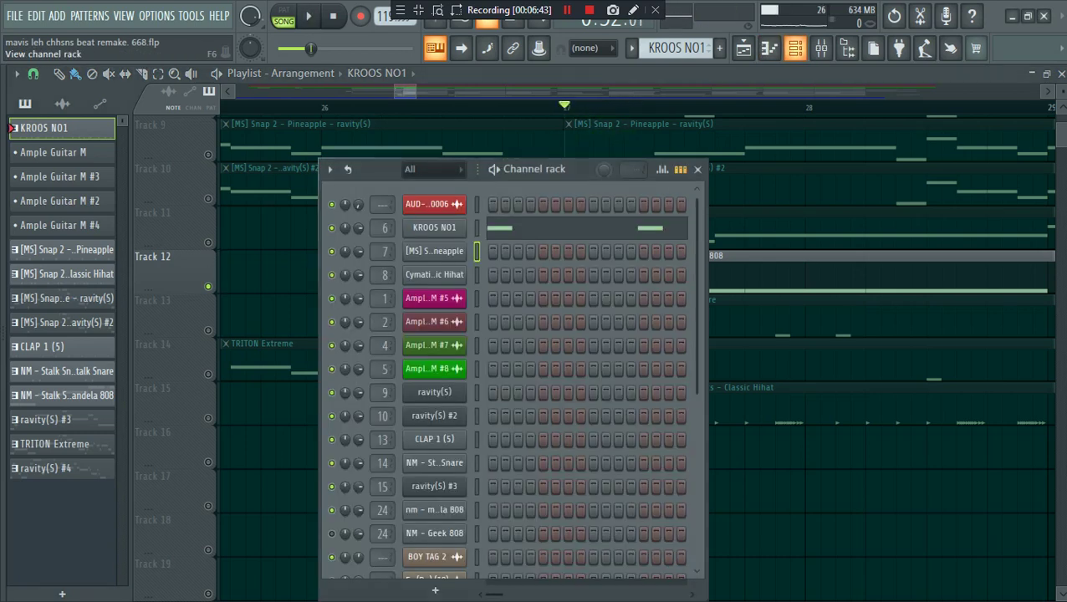
scroll(510, 376, "down", 3)
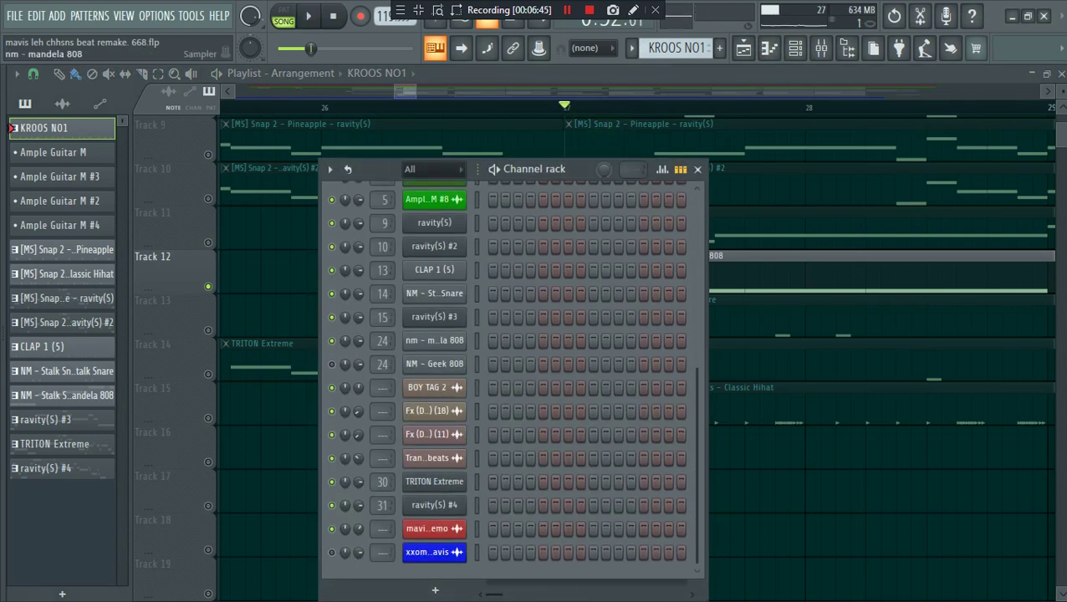
left_click(434, 341)
left_click_drag(168, 187, 362, 166)
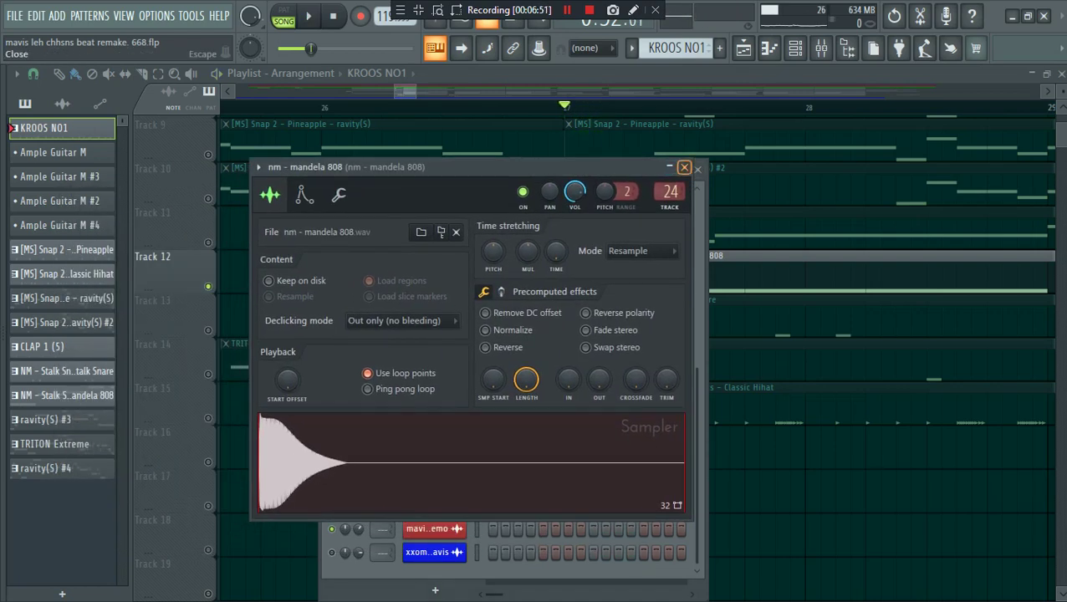
left_click(684, 167)
Step: Widen the Browser and collapse the FX folder inside KROOS DRUM KIT
left_click(3, 355)
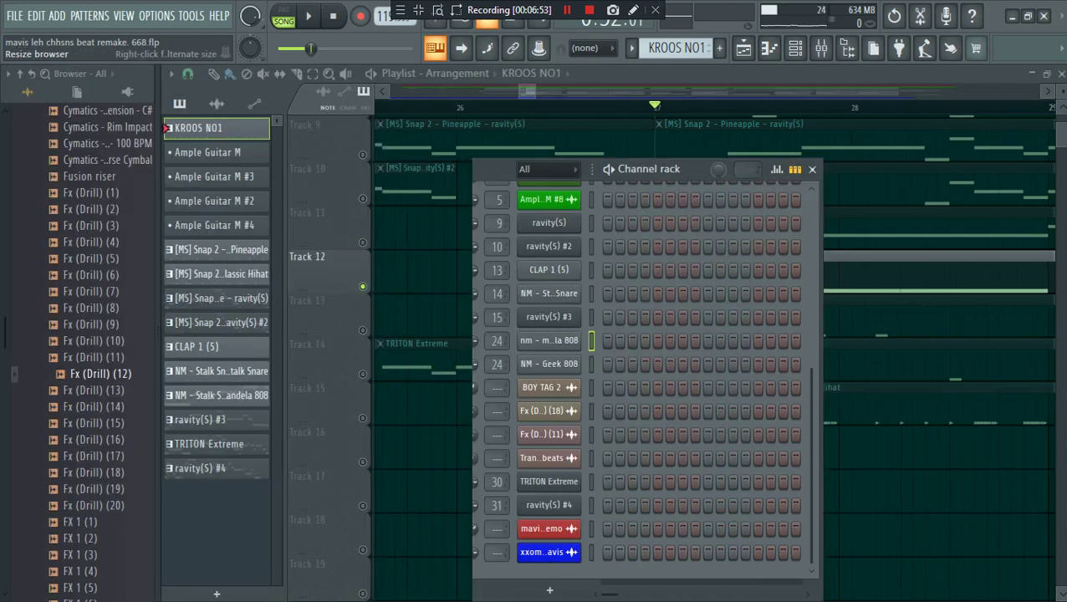
scroll(76, 359, "up", 12)
scroll(75, 277, "down", 7)
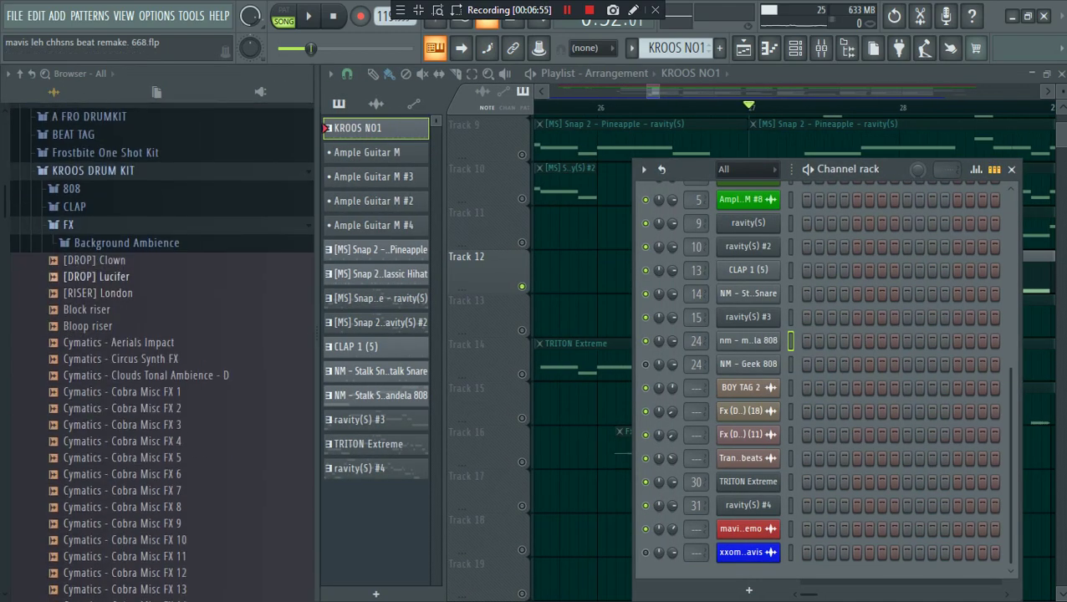
left_click(68, 225)
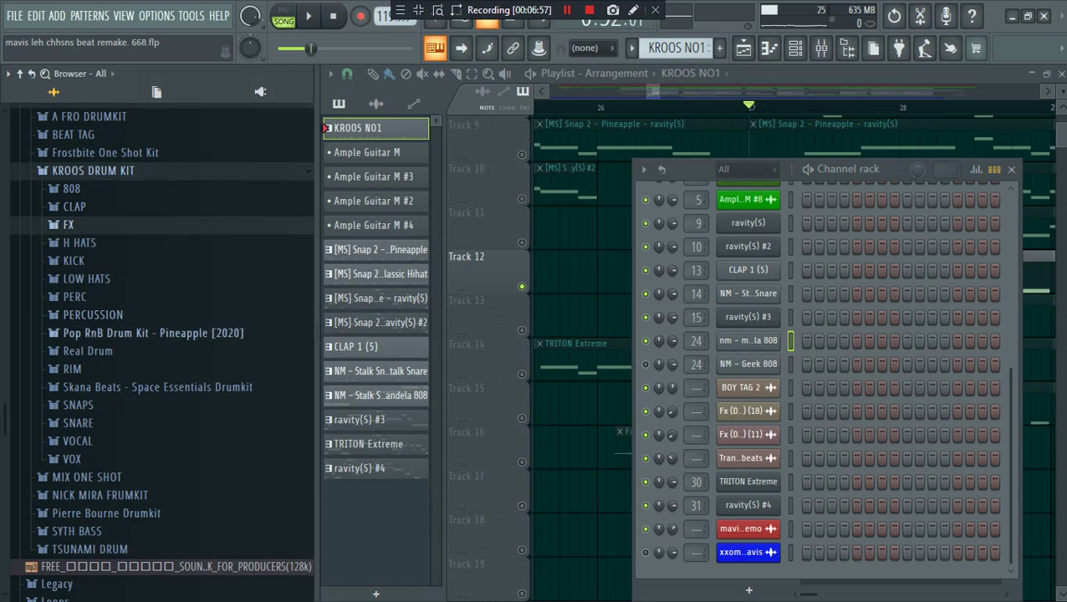
Step: Locate the nm - mandela 808 sample in the 808s folder of the nick mira forge drum kit under NICK MIRA FRUMKIT
scroll(74, 369, "down", 4)
scroll(73, 369, "up", 4)
scroll(74, 370, "down", 4)
left_click(89, 287)
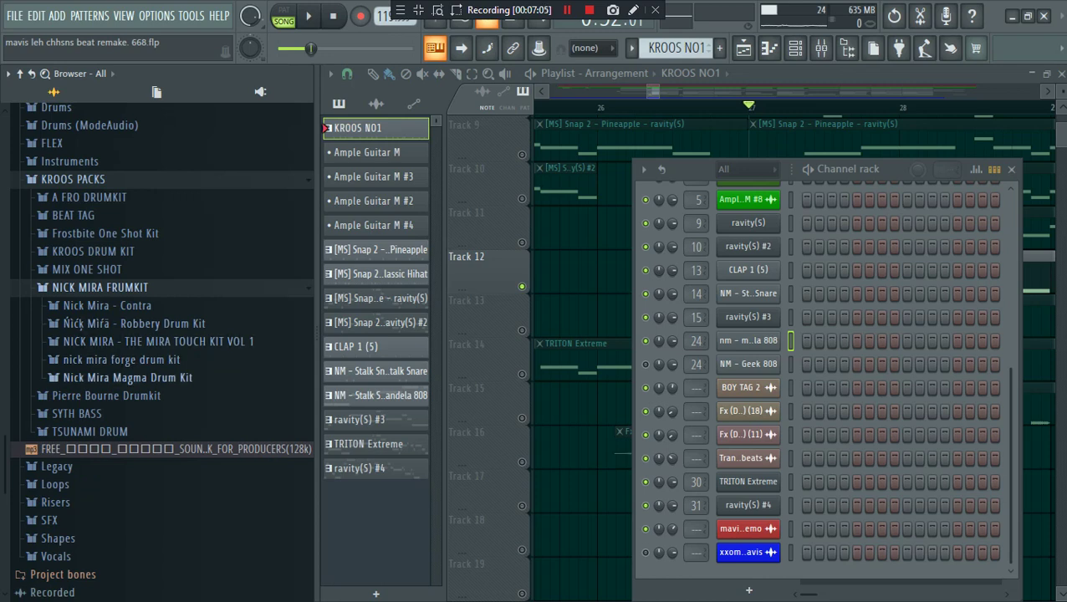
left_click(104, 360)
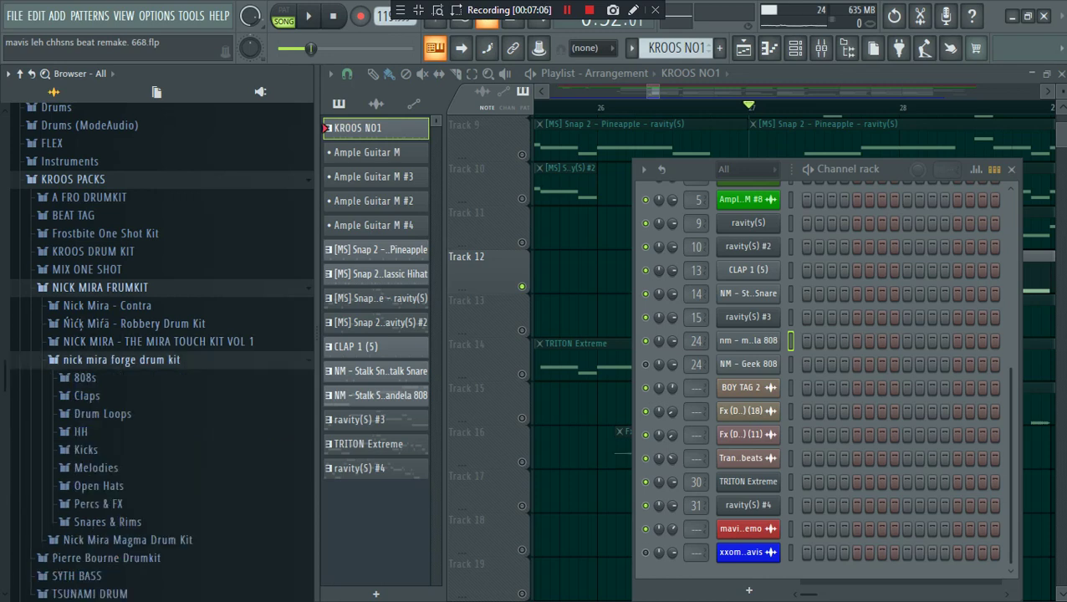
scroll(104, 413, "down", 4)
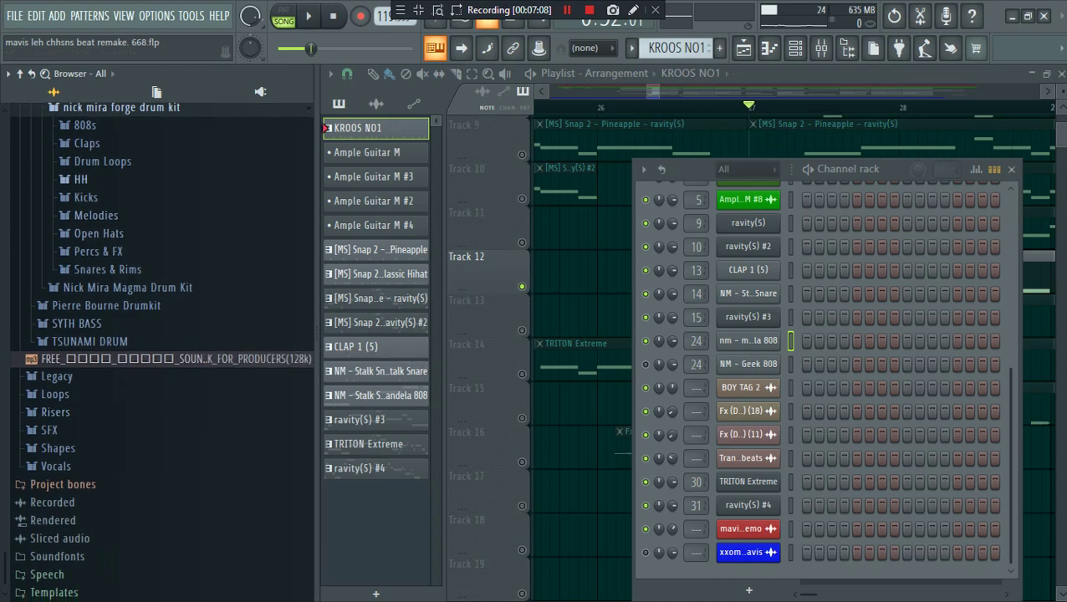
left_click(86, 126)
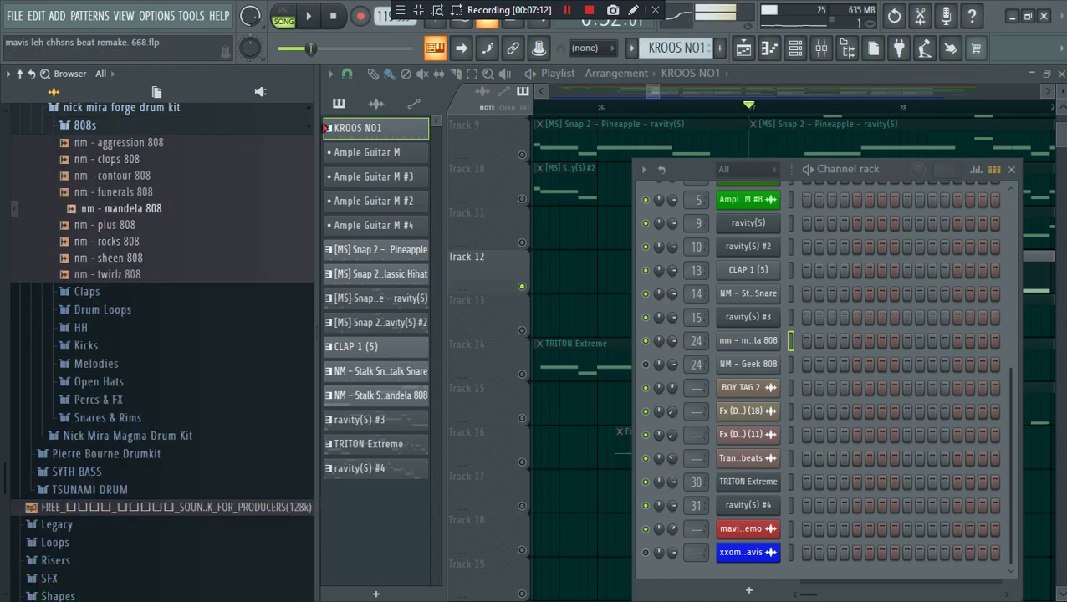
Step: Collapse the NICK MIRA FRUMKIT folder in the Browser and close the Channel rack
scroll(159, 351, "up", 4)
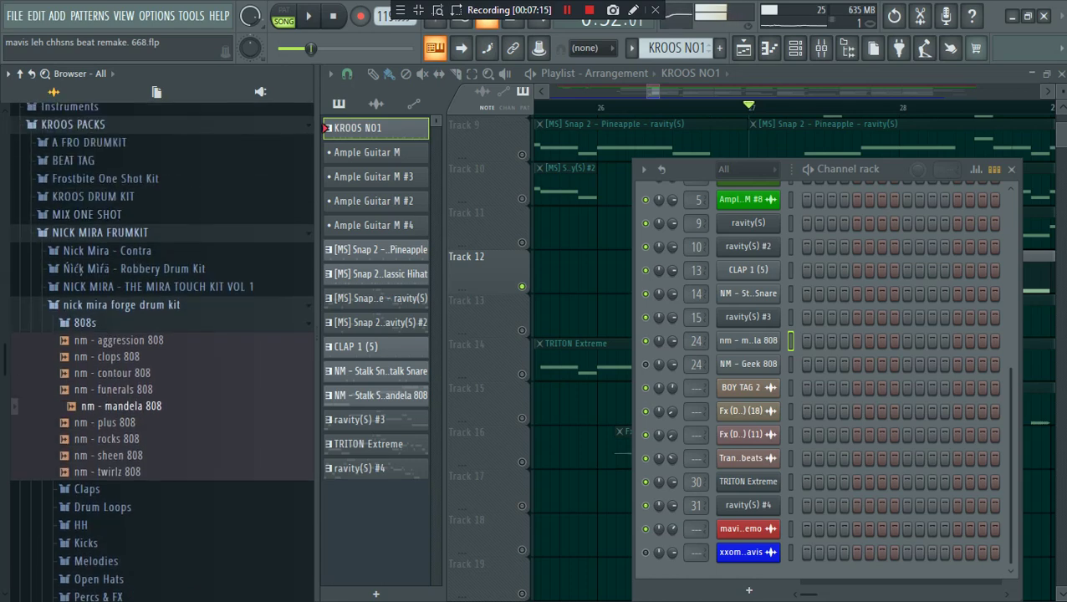
left_click(99, 232)
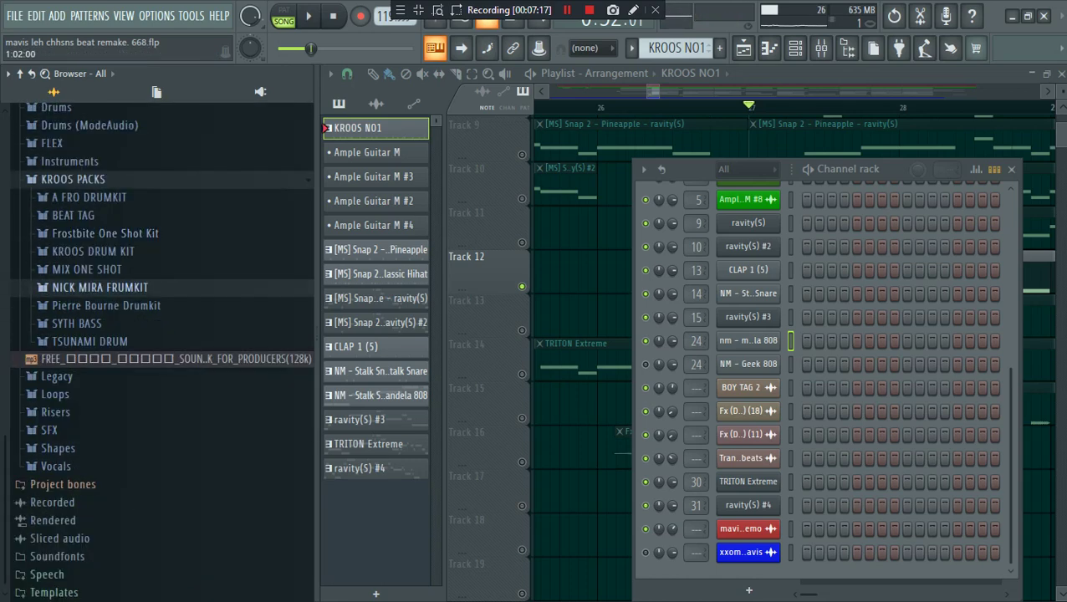
left_click(1011, 169)
Step: Play from bar 27 with Track 6 unmuted alongside Track 12 to hear KROOS NO1 with the 808, and stop playback
key("space")
scroll(739, 363, "down", 3)
scroll(739, 364, "down", 5)
scroll(786, 352, "up", 5)
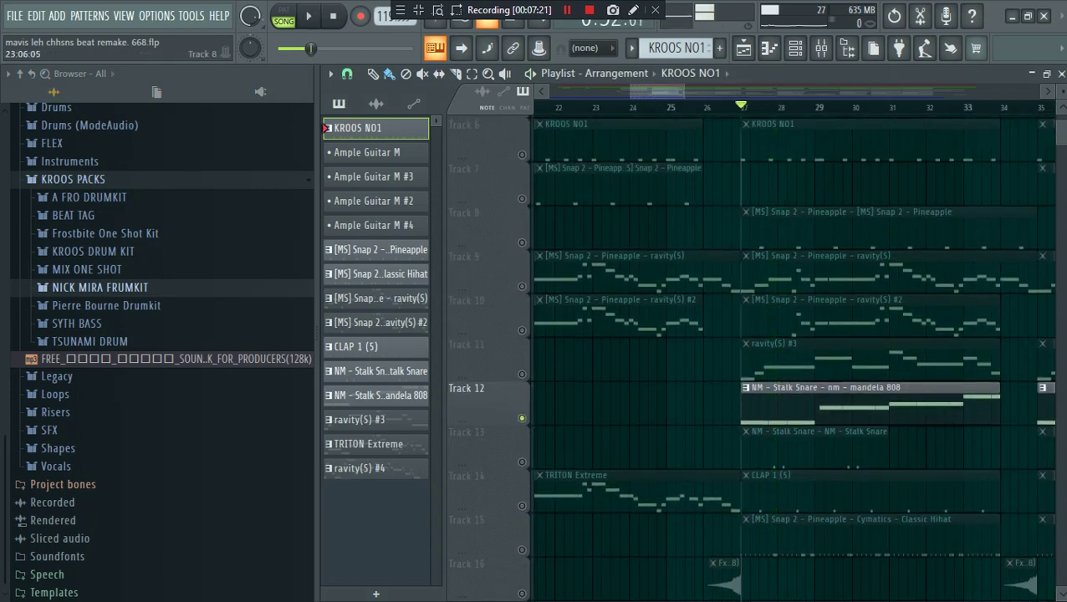
left_click(522, 287)
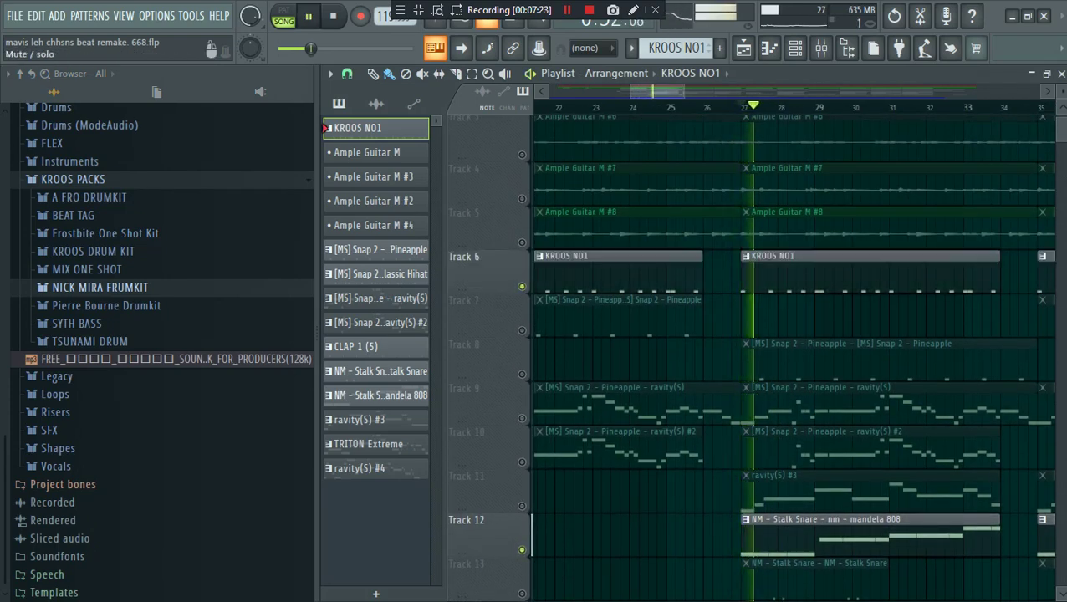
scroll(740, 309, "down", 2)
scroll(736, 280, "down", 2)
scroll(798, 276, "up", 7)
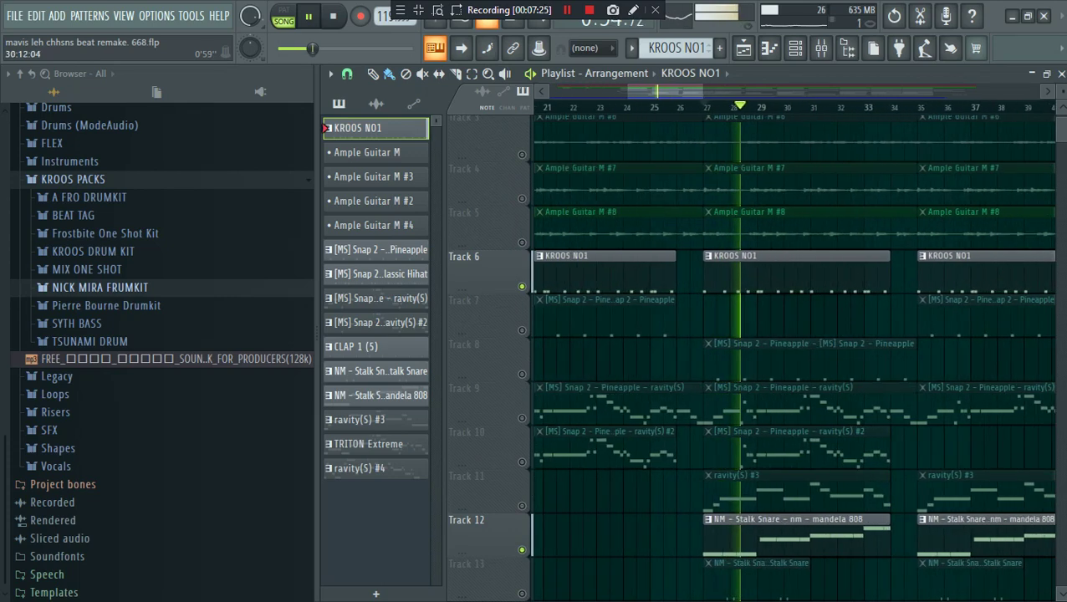
scroll(794, 351, "down", 2)
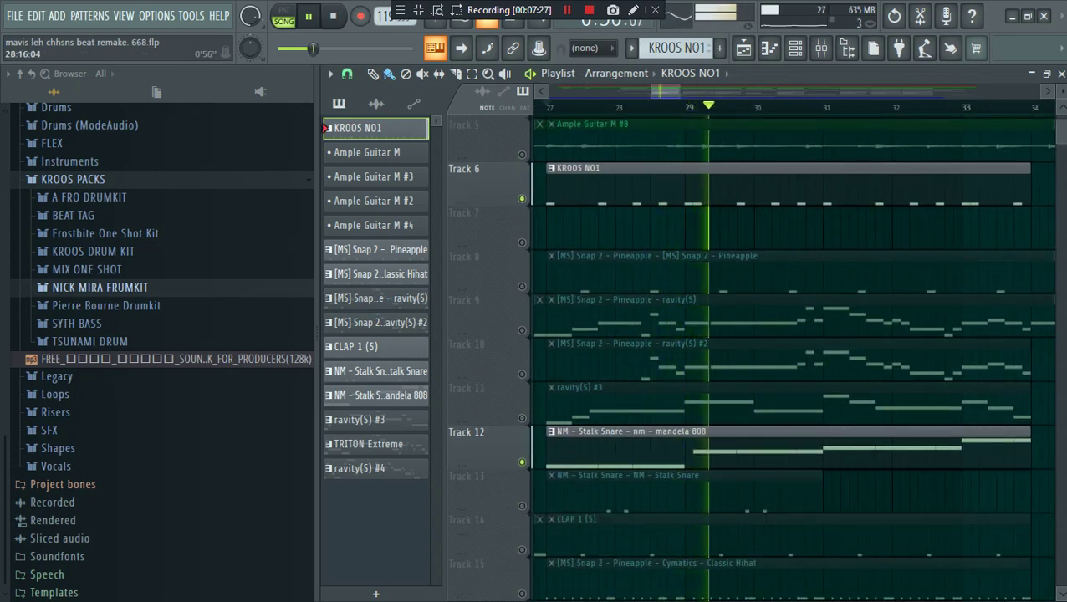
key("space")
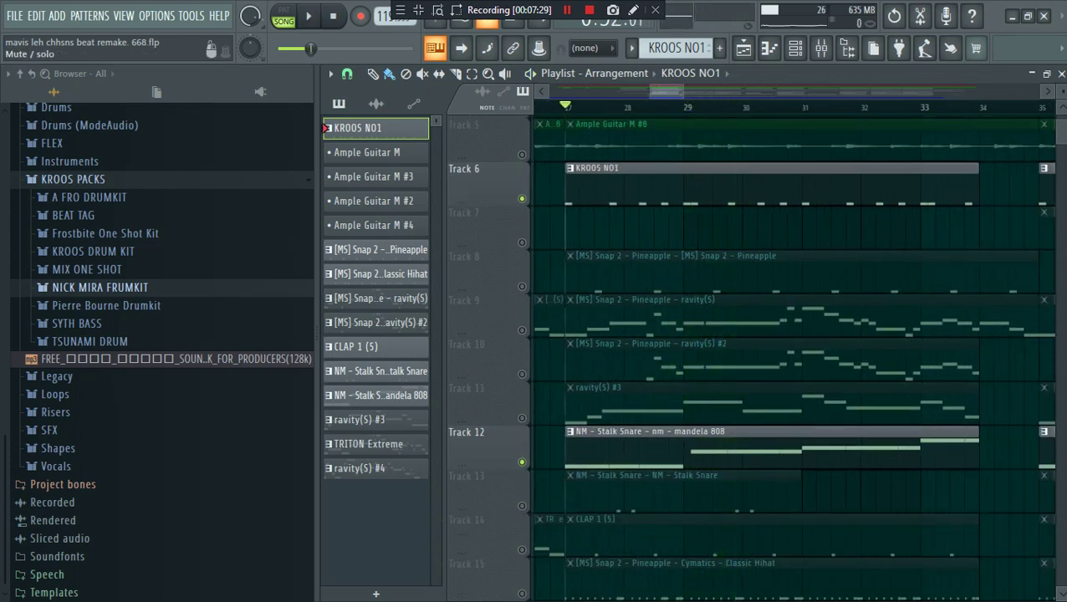
Step: Solo Track 13 and play its NM - Stalk Snare part from bar 27
scroll(485, 234, "down", 2)
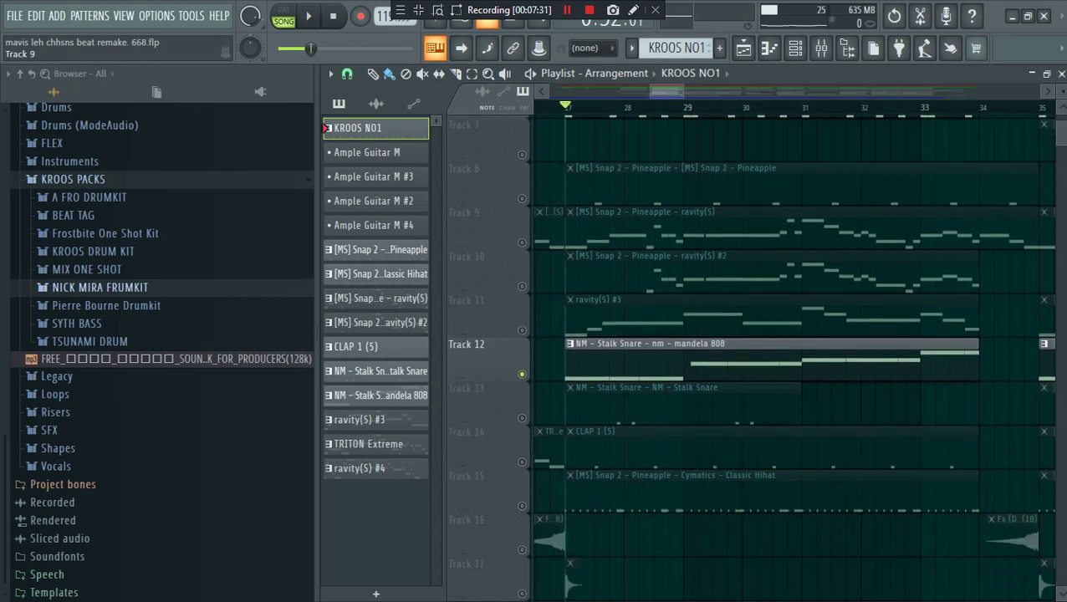
scroll(753, 351, "down", 3)
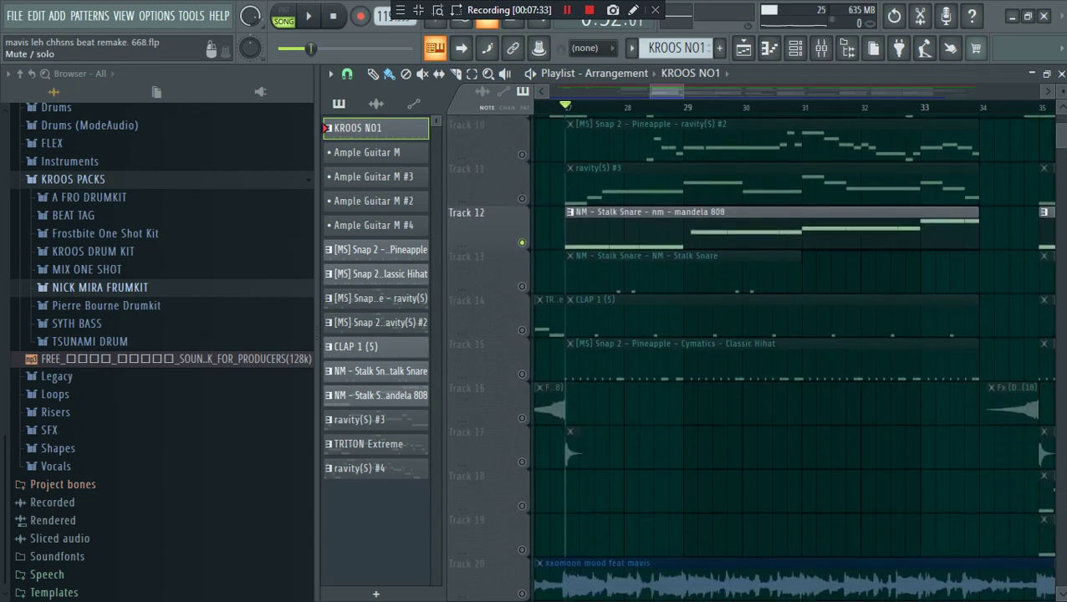
key("space")
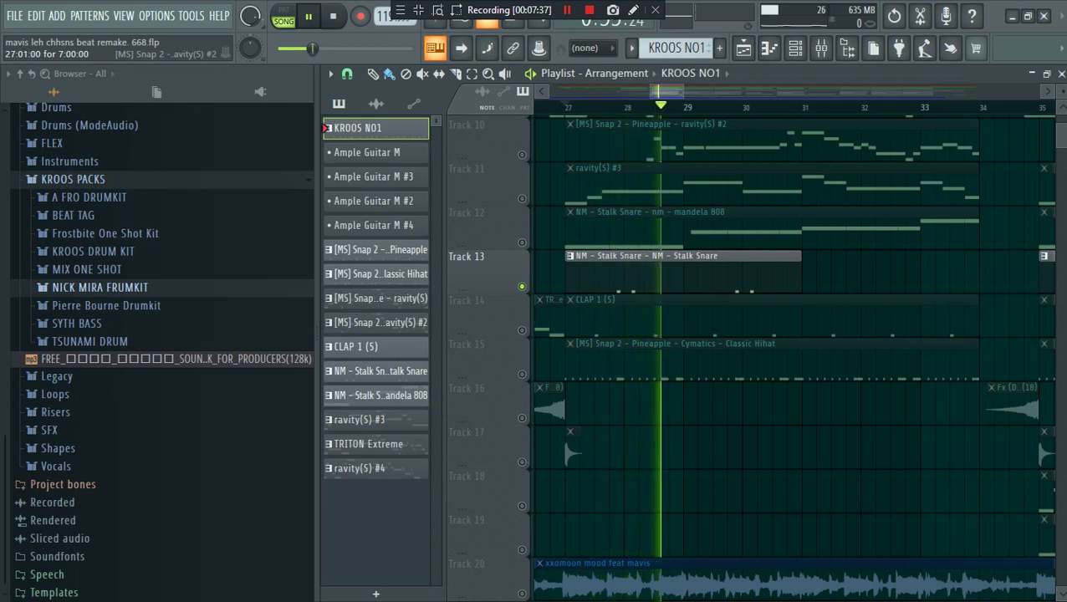
Step: Stop playback, open the NM - Stalk Snare channel from the Channel rack to show its sampler settings, and close both windows
left_click(796, 48)
scroll(895, 376, "down", 3)
key("space")
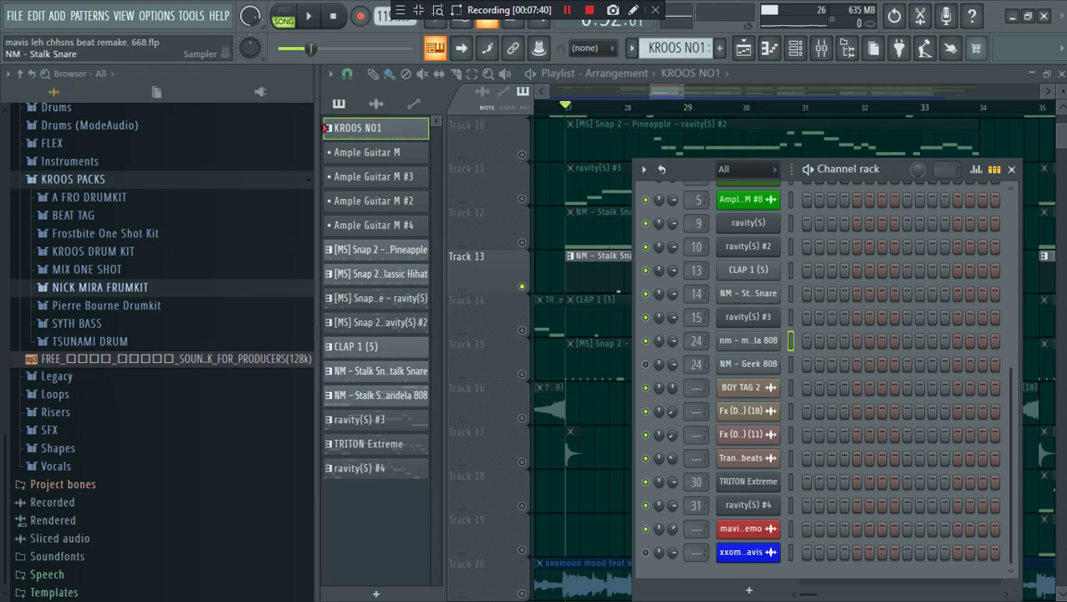
left_click(749, 293)
key("space")
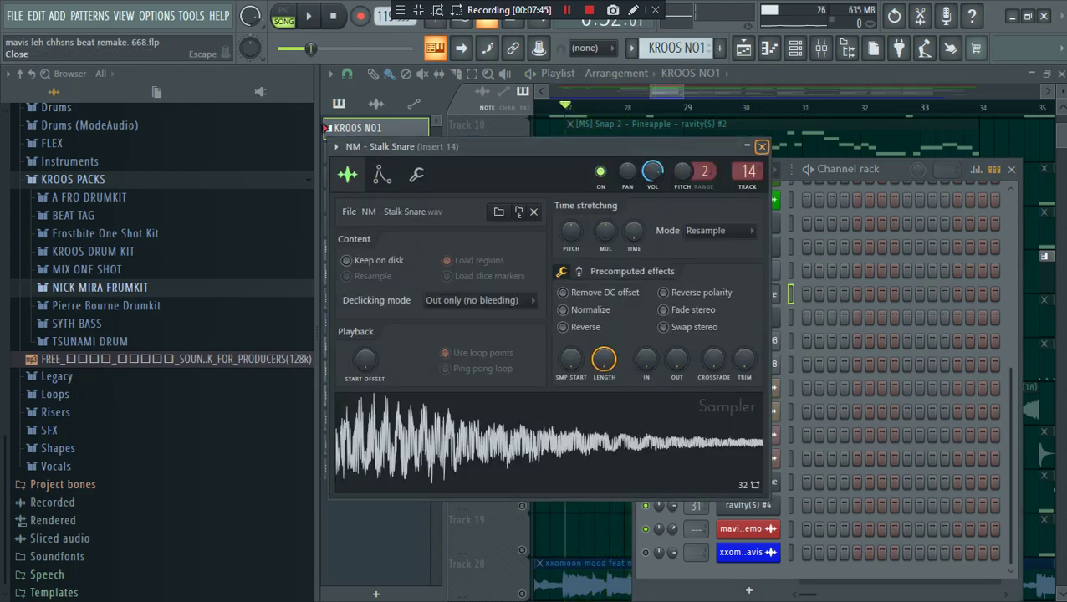
left_click(761, 147)
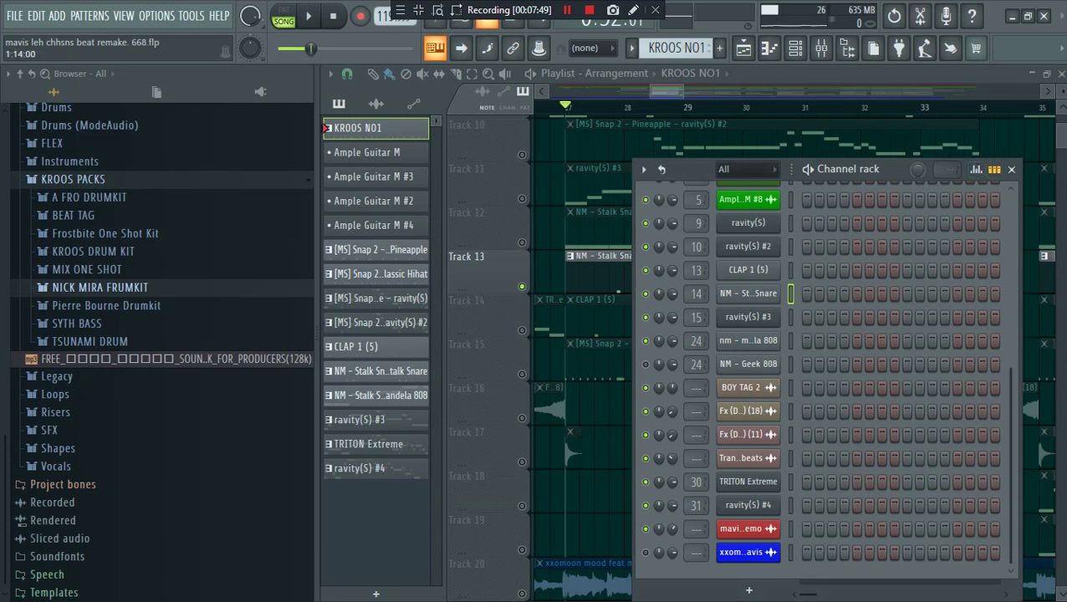
left_click(1011, 169)
Step: Solo Track 15, play its Cymatics - Classic Hihat part from bar 27, and open the Channel rack
scroll(795, 351, "down", 1)
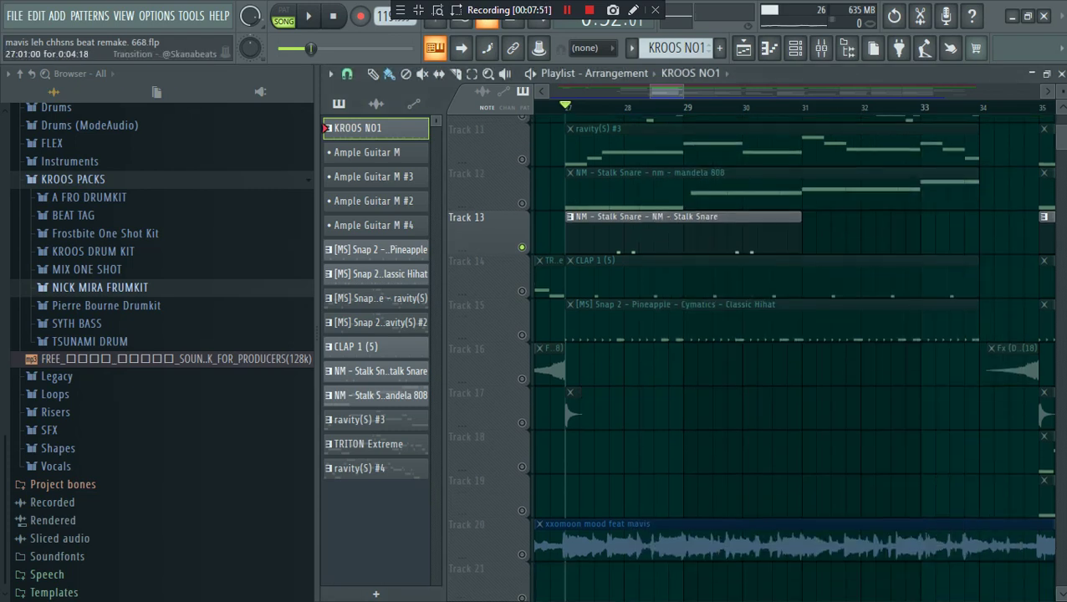
right_click(522, 330)
key("space")
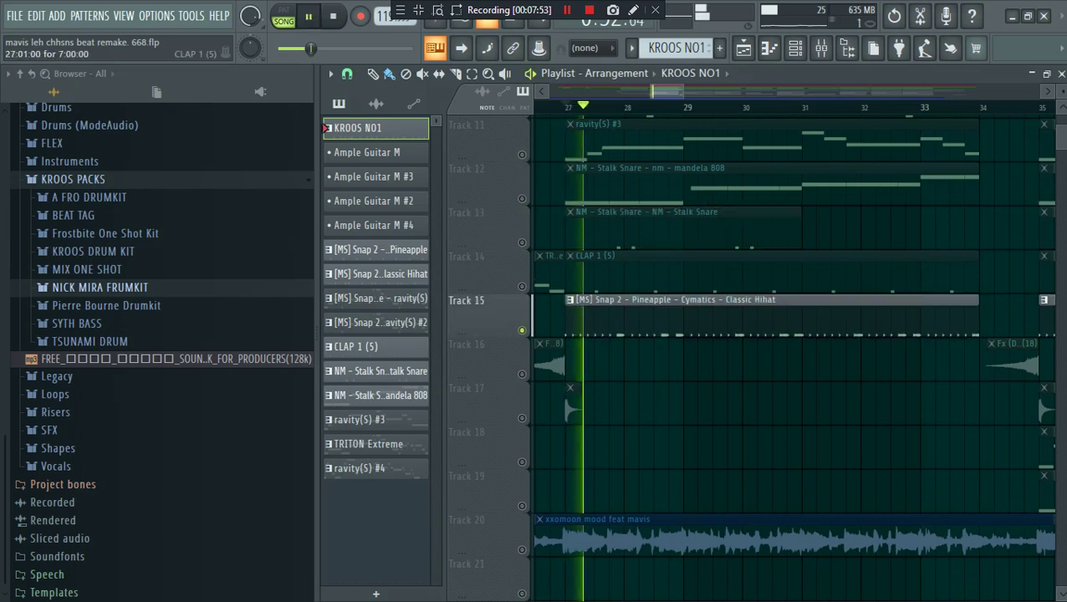
left_click(821, 48)
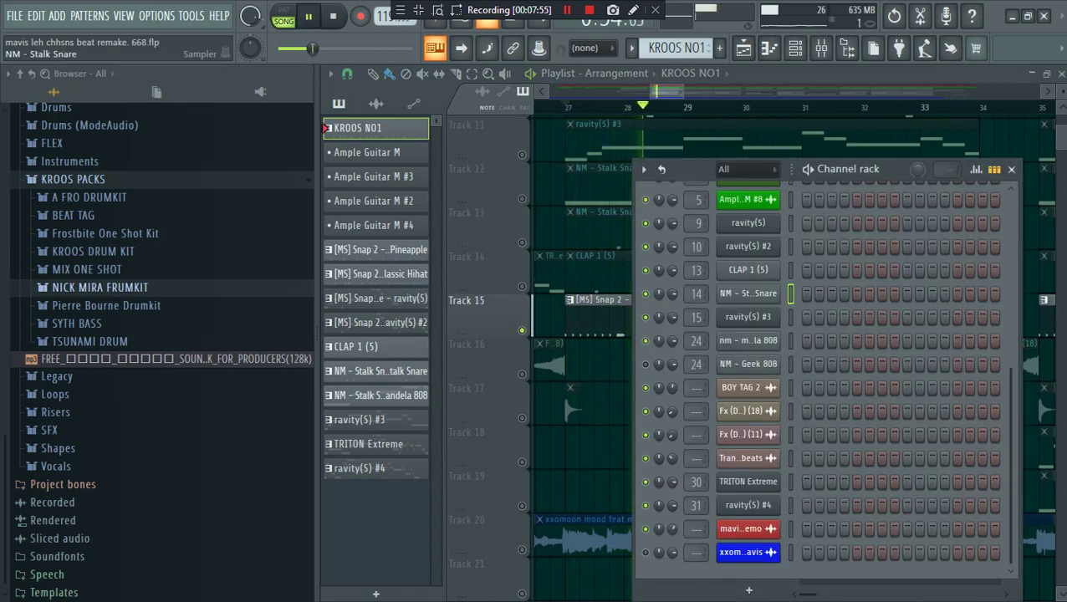
Step: Stop playback, open the Cymatics - Classic Hihat channel to show its sampler settings, and close both windows
scroll(823, 377, "up", 3)
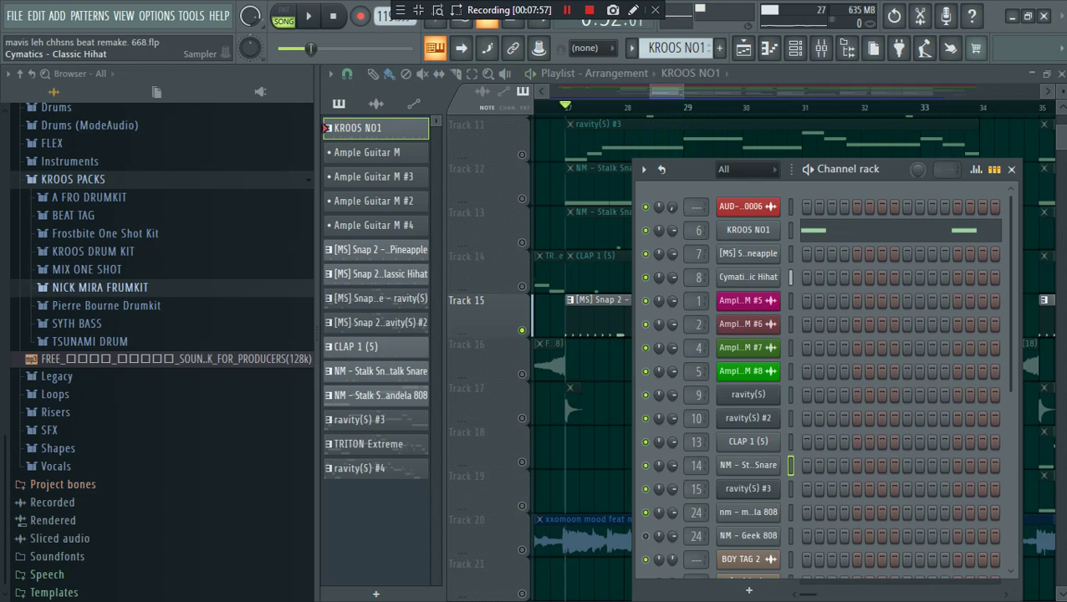
key("space")
left_click(749, 277)
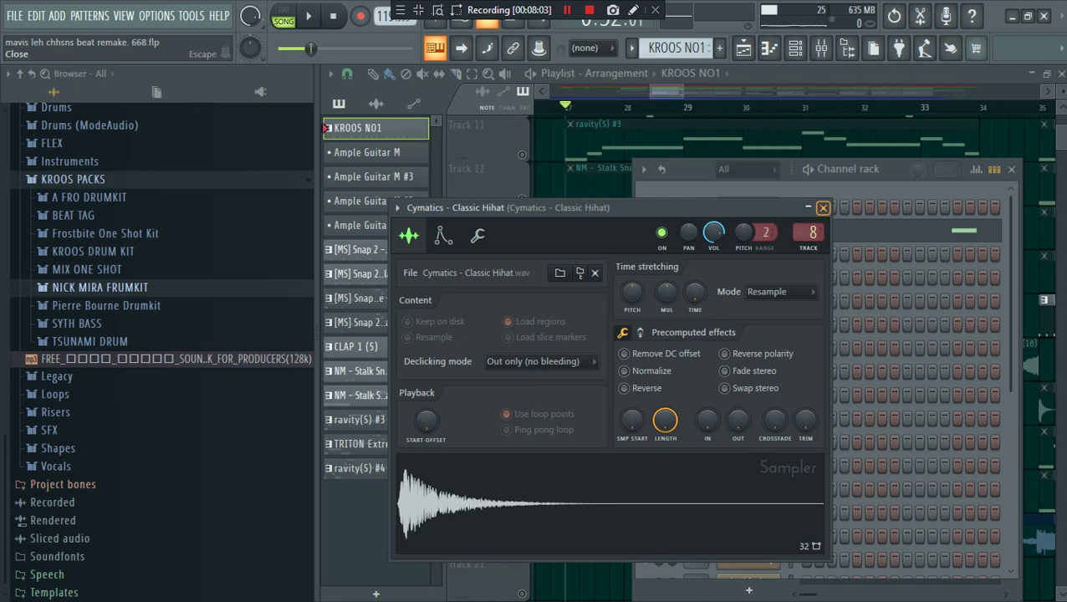
left_click(822, 208)
left_click(1011, 169)
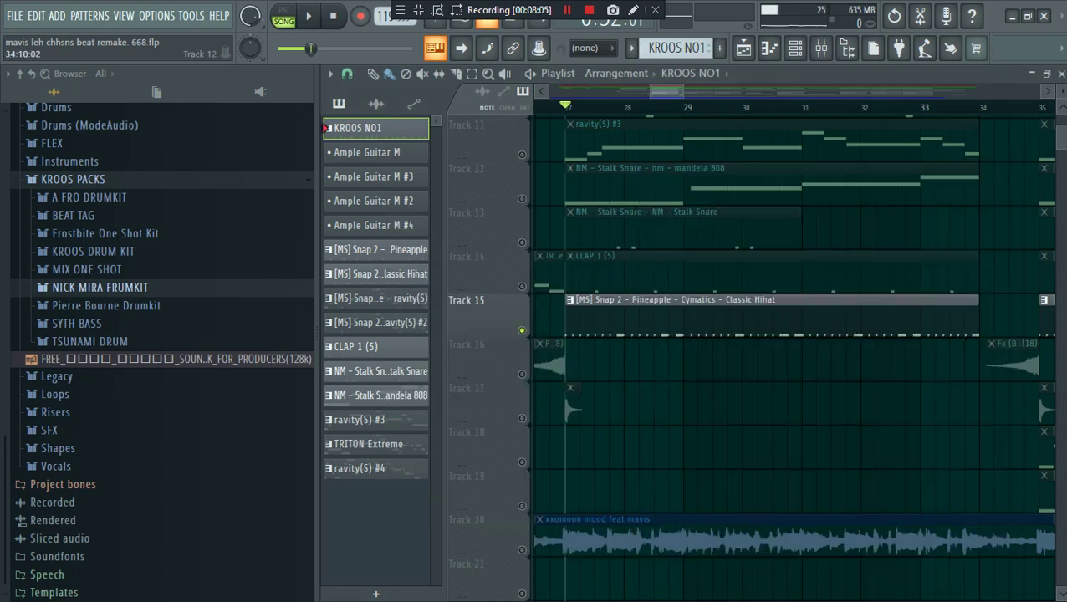
Step: Play Track 14's CLAP 1 (5) part solo, show that channel's sampler settings from the Channel rack, and close both windows
key("space")
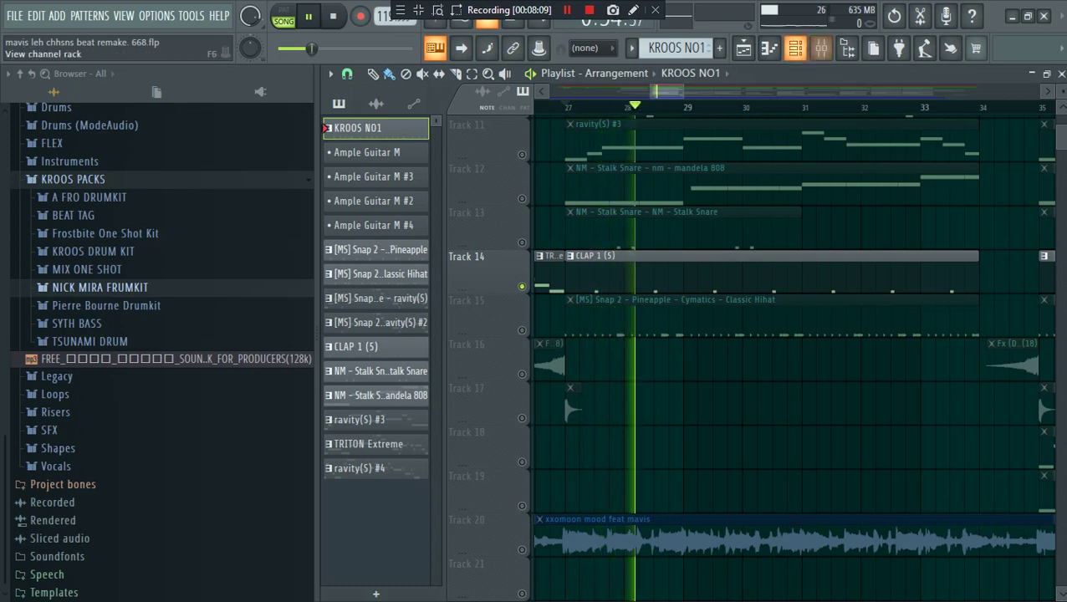
left_click(795, 49)
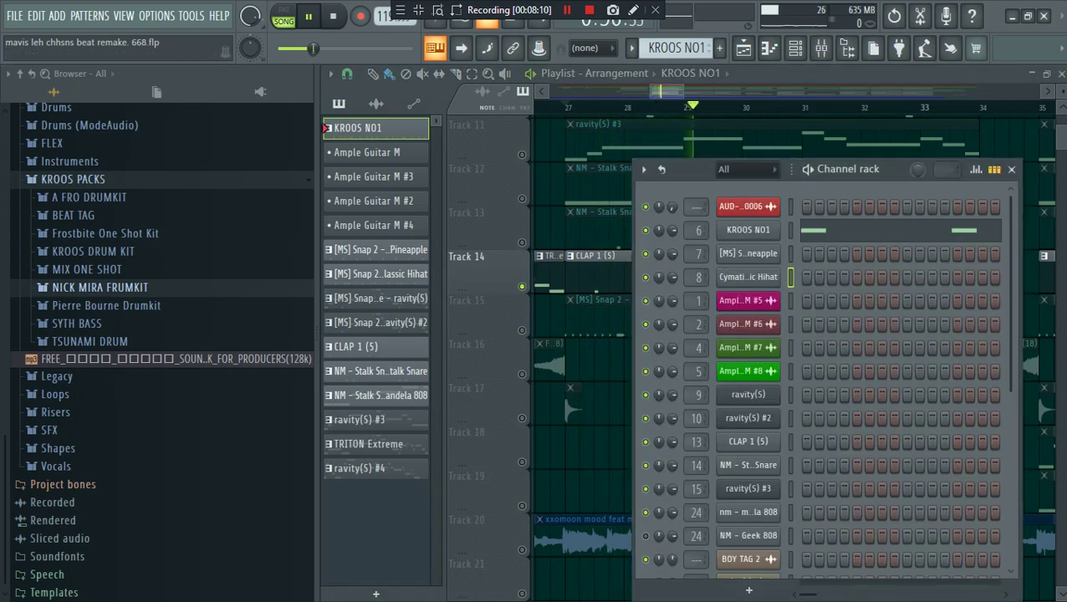
left_click(748, 442)
key("space")
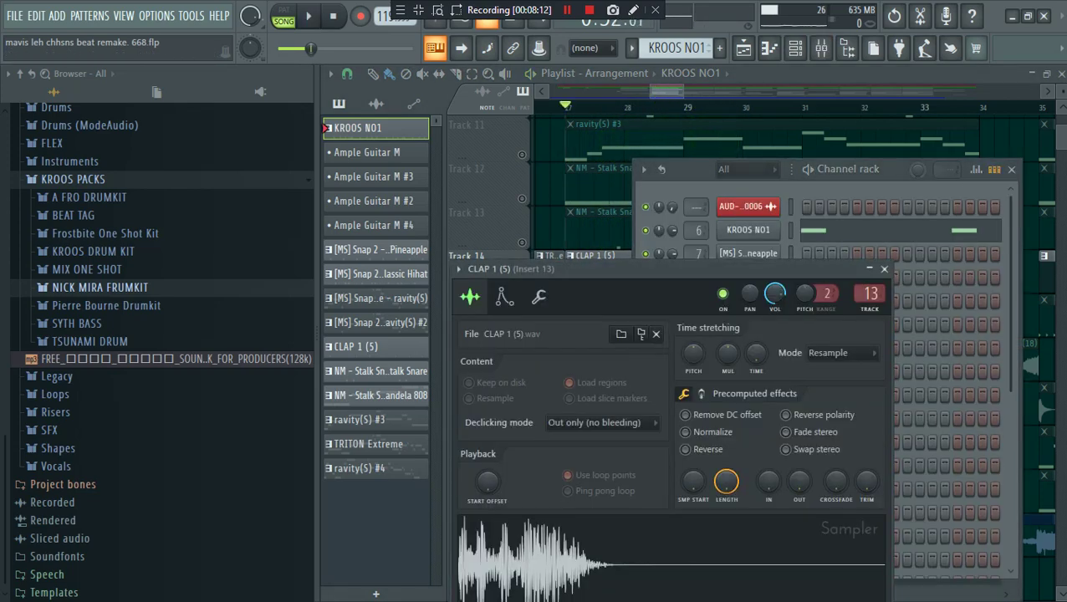
left_click_drag(662, 270, 664, 185)
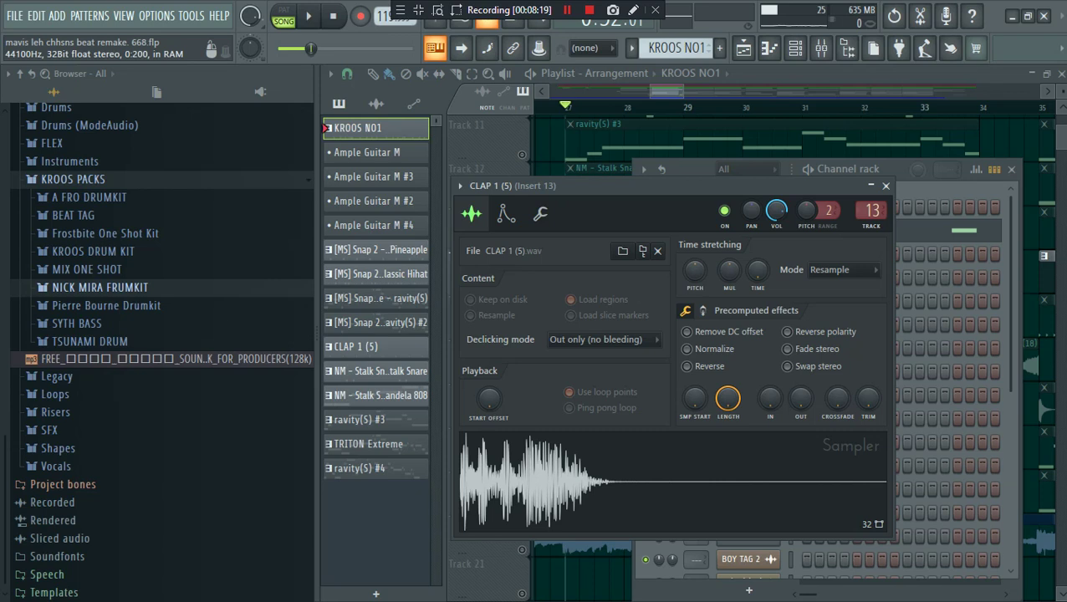
left_click(886, 185)
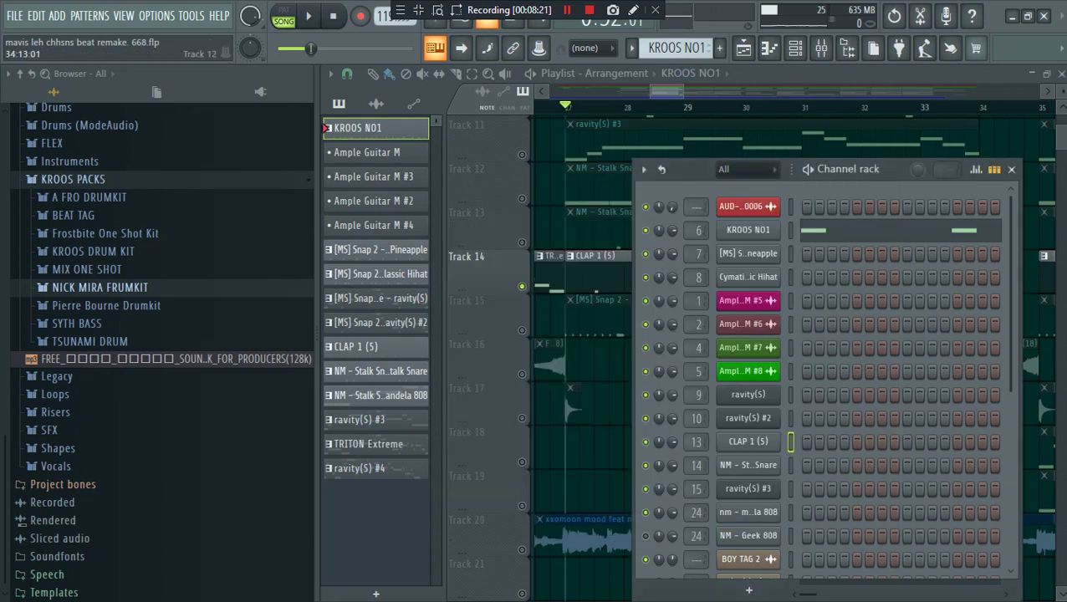
left_click(1010, 169)
Step: Replay the soloed CLAP 1 (5) part from bar 27, stop playback, and unsolo Track 14
key("space")
scroll(753, 351, "up", 1)
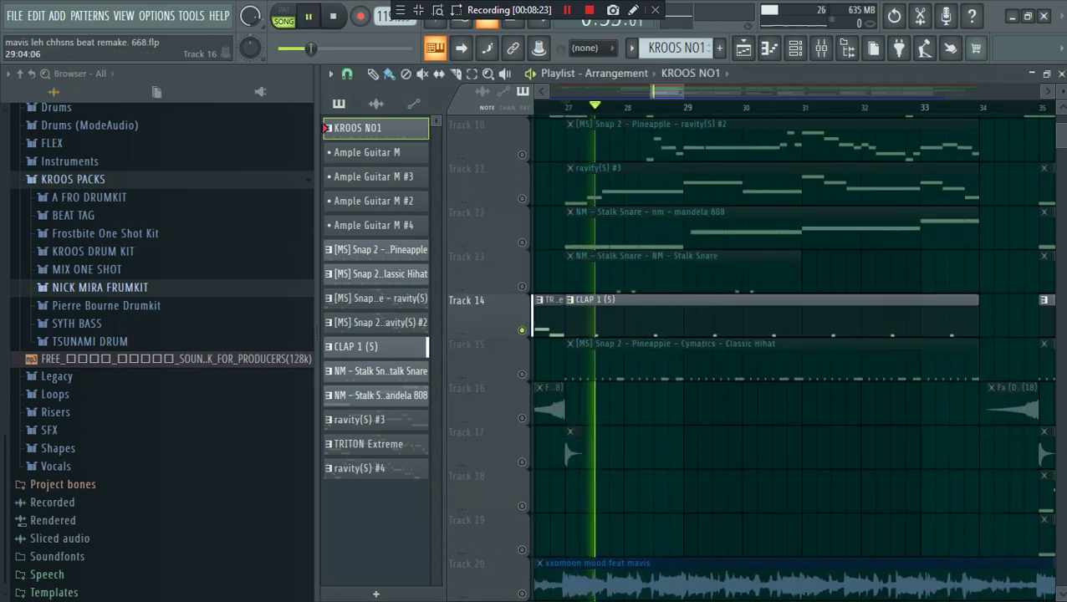
scroll(669, 360, "down", 3)
key("space")
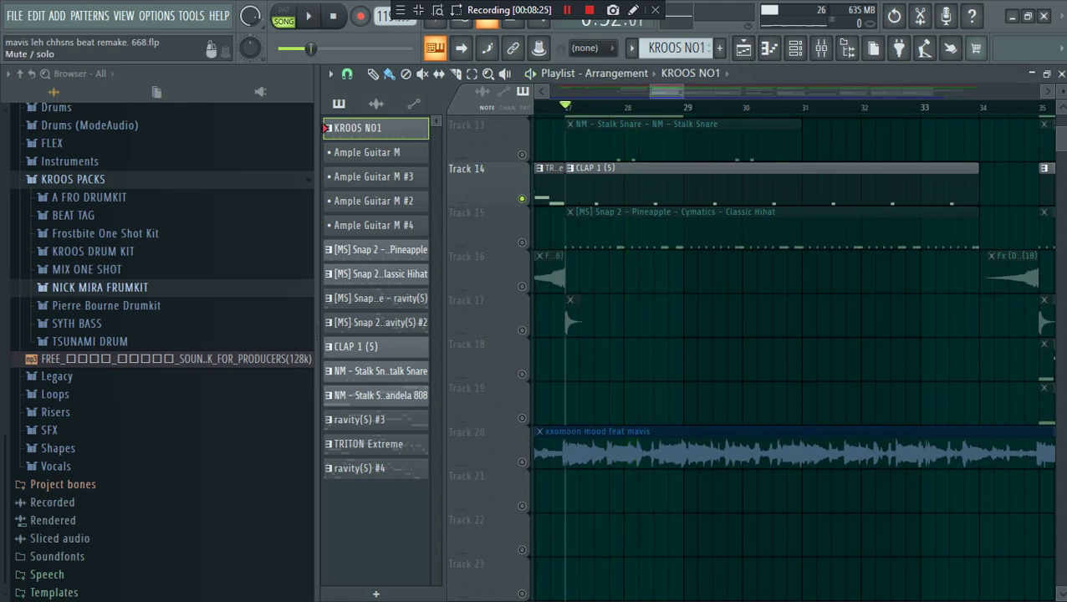
right_click(522, 200)
scroll(752, 352, "up", 7)
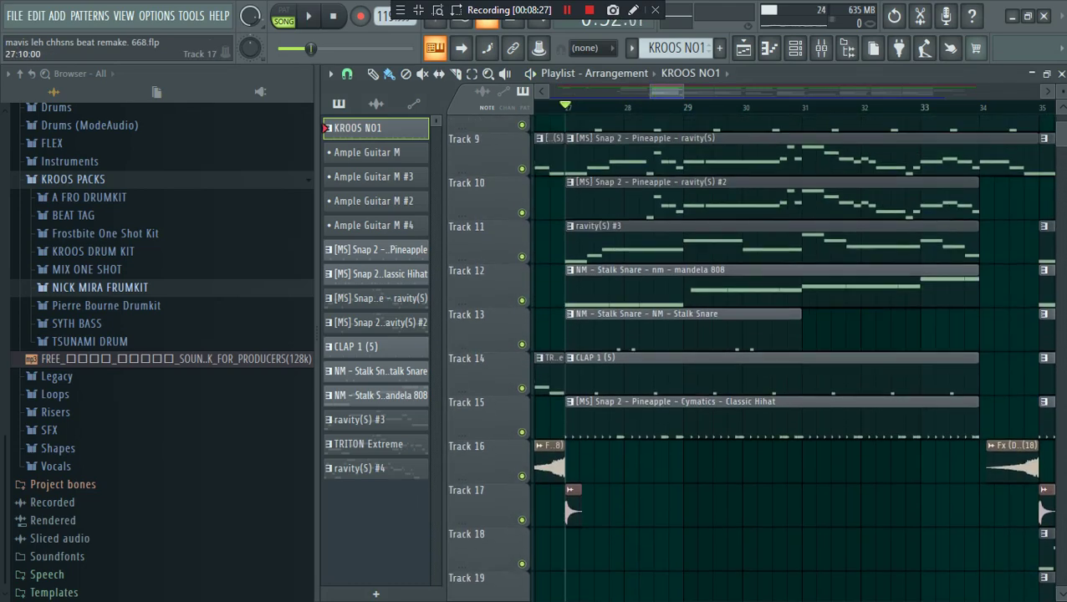
Step: Play the full arrangement from bar 27, looking over the clips from Track 3 down to Track 19, and stop playback
key("space")
scroll(753, 352, "up", 3)
scroll(667, 359, "down", 8)
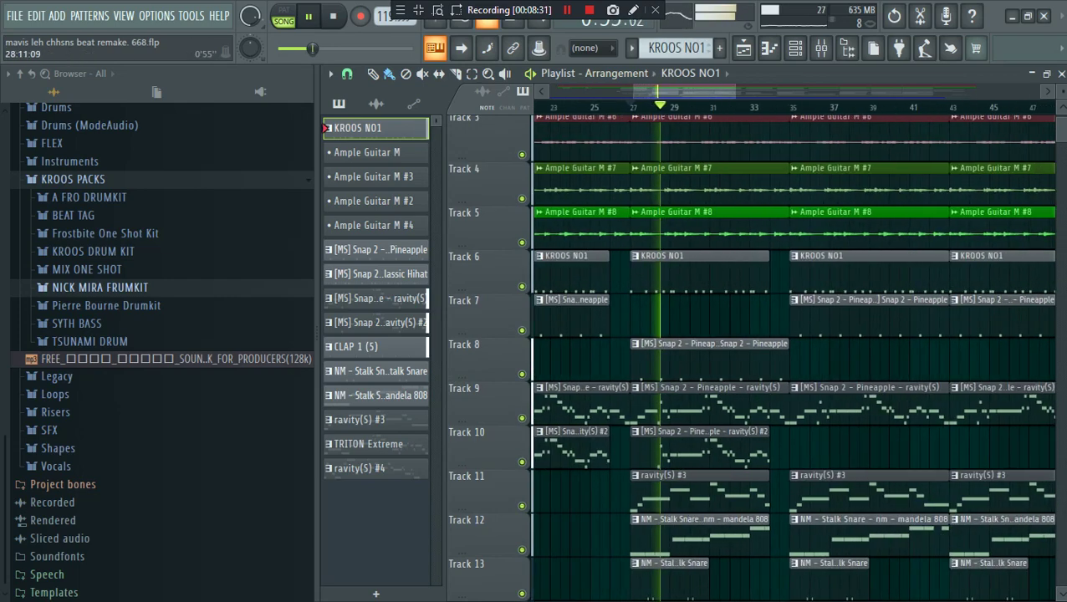
scroll(665, 351, "up", 8)
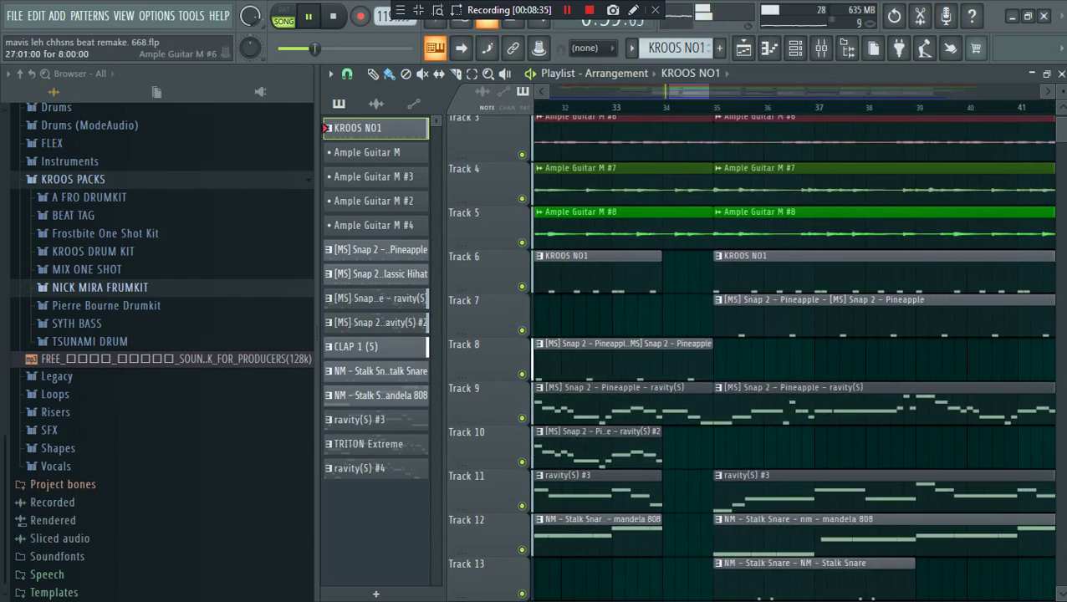
scroll(691, 313, "down", 5)
scroll(707, 317, "down", 3)
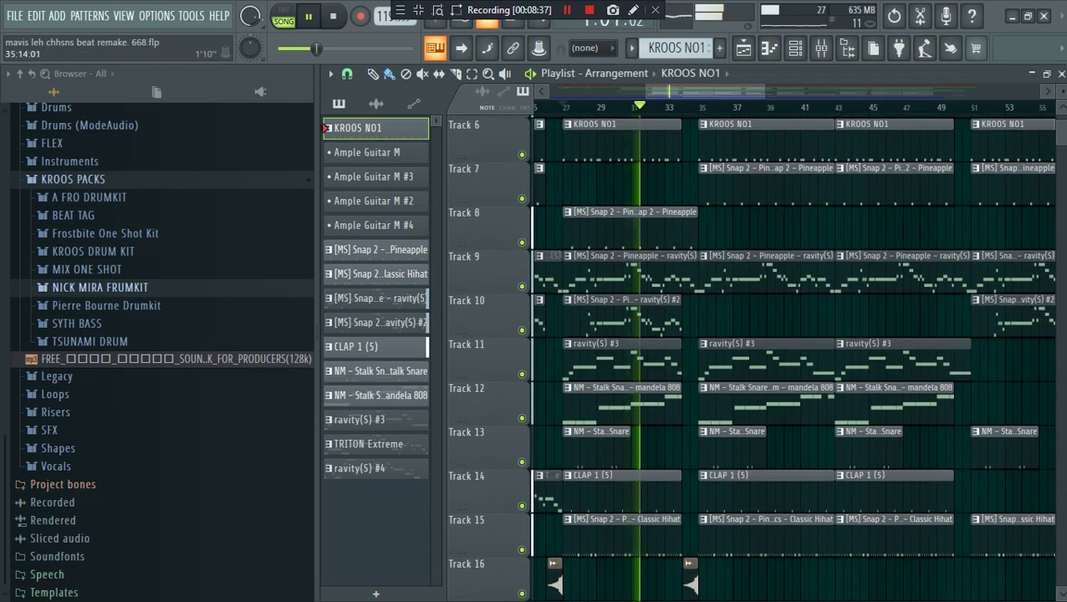
scroll(794, 351, "down", 3)
scroll(795, 351, "down", 3)
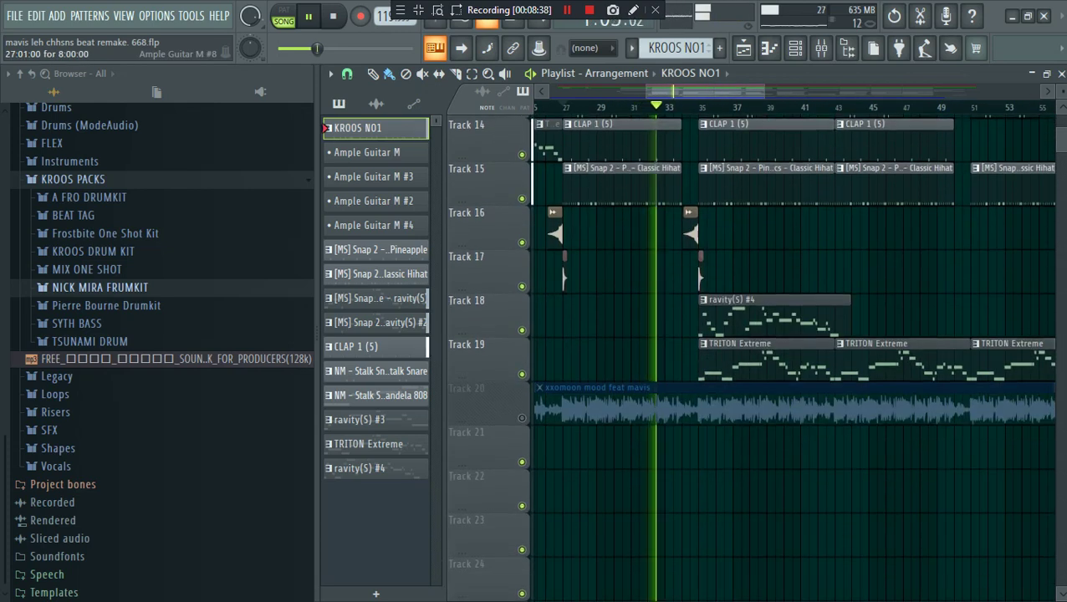
scroll(794, 351, "down", 4)
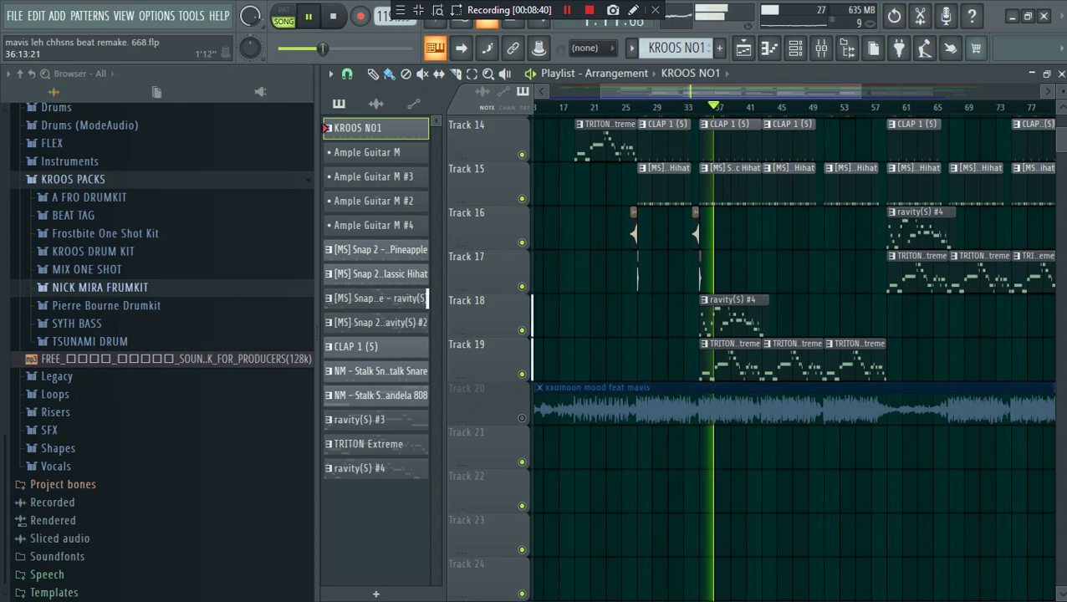
scroll(795, 352, "up", 5)
key("space")
Step: Solo Track 18 and play its ravity(S) #4 part from bar 35
right_click(522, 330)
key("space")
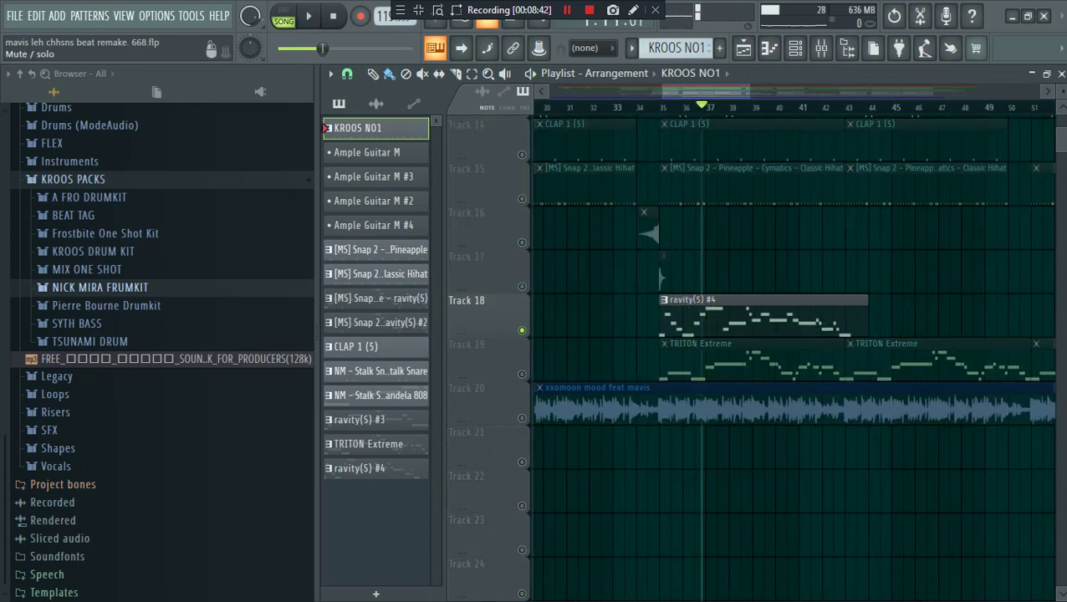
left_click(659, 107)
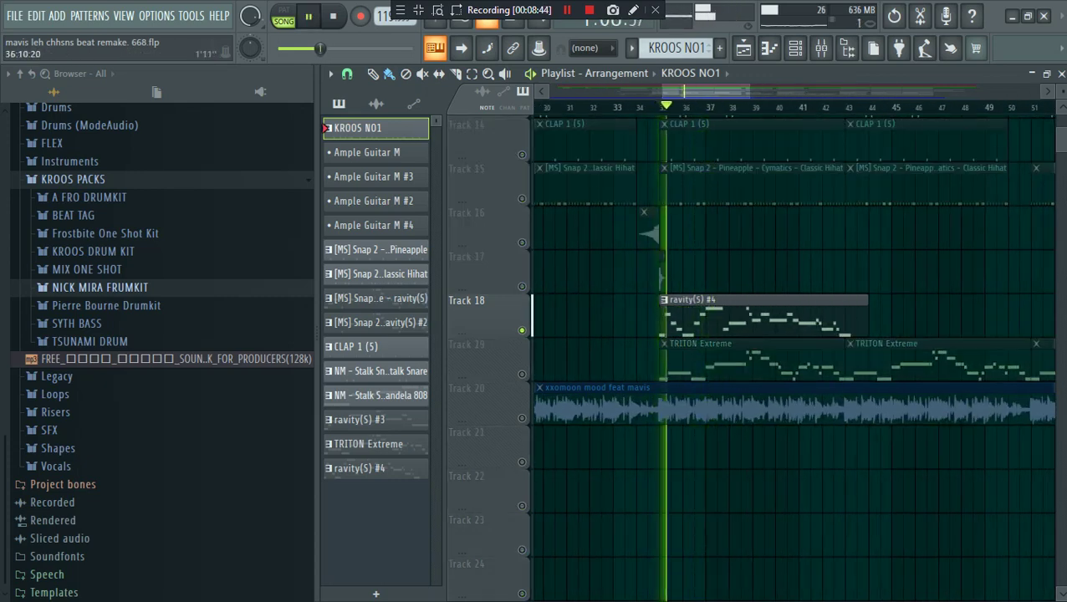
key("space")
Step: Open the ravity(S) #4 channel from the Channel rack to show its Winter Whistle lead preset, and close both windows
left_click(795, 48)
key("space")
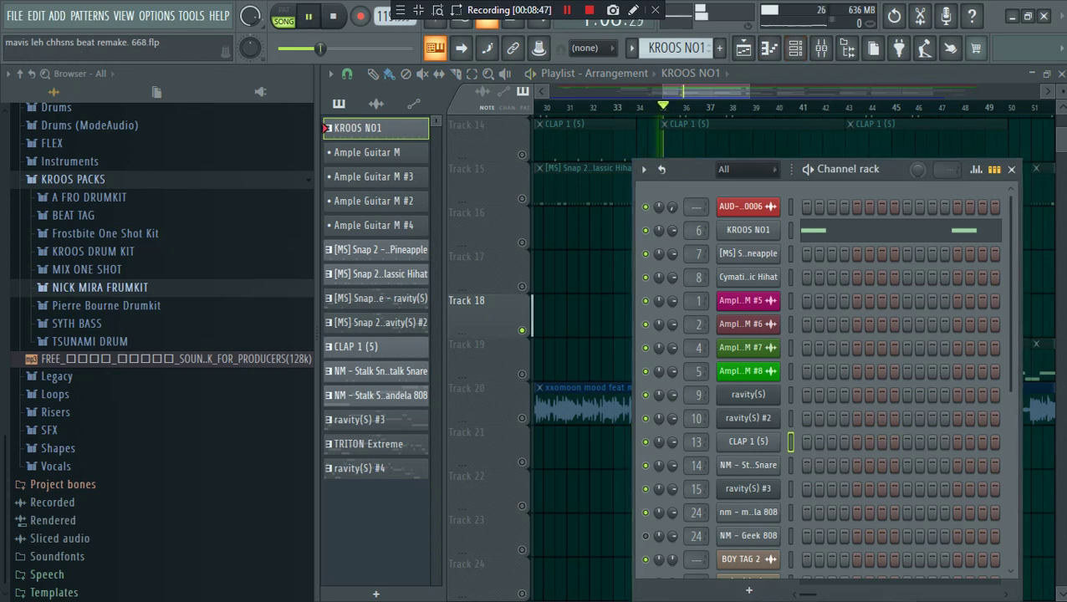
scroll(749, 502, "down", 5)
key("space")
left_click(748, 505)
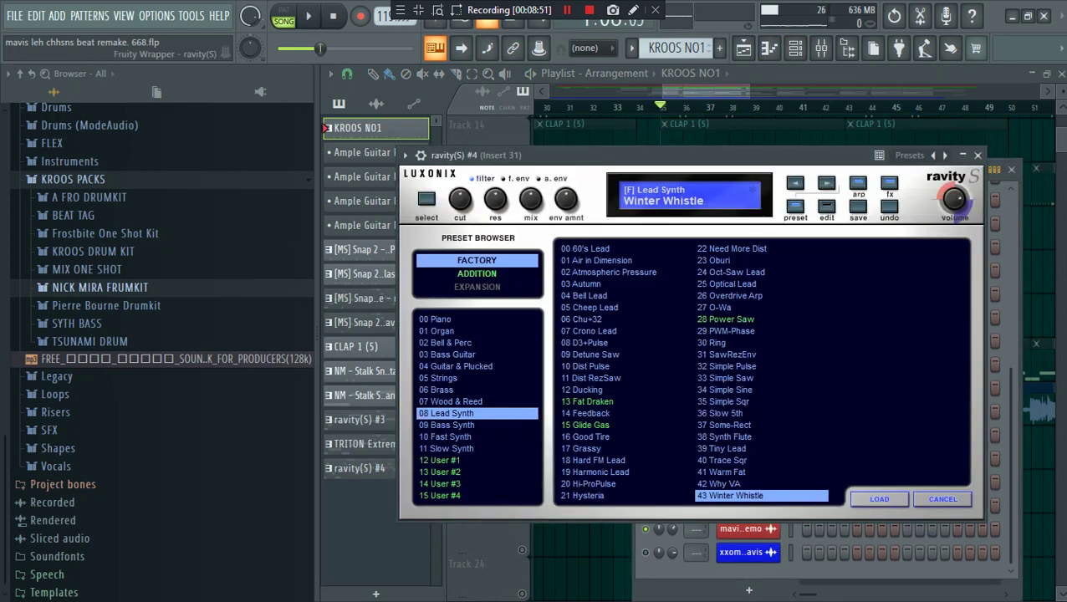
left_click_drag(669, 156, 654, 130)
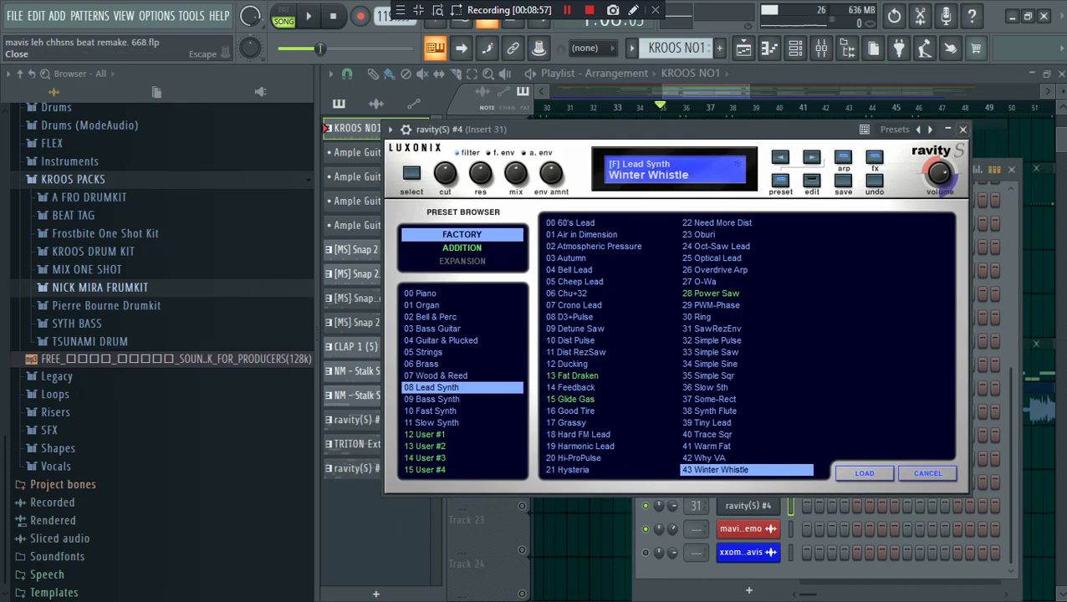
left_click(963, 130)
left_click(1011, 169)
Step: Play from bar 35 alternating between Track 18 and Track 19's TRITON Extreme part, unsolo the tracks, and mute Track 20
key("space")
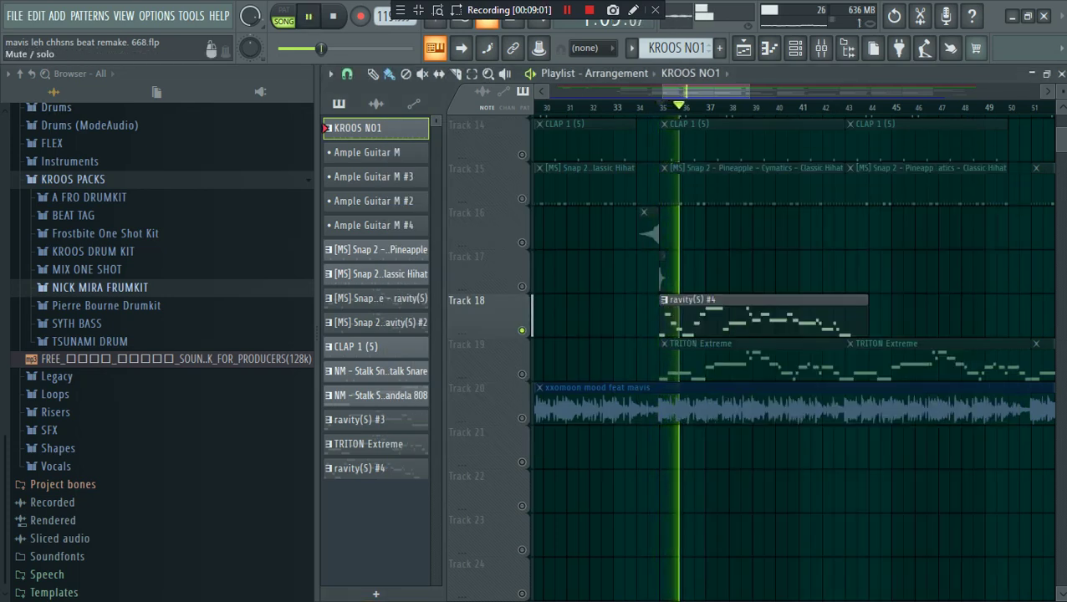
left_click(521, 375)
left_click(522, 330)
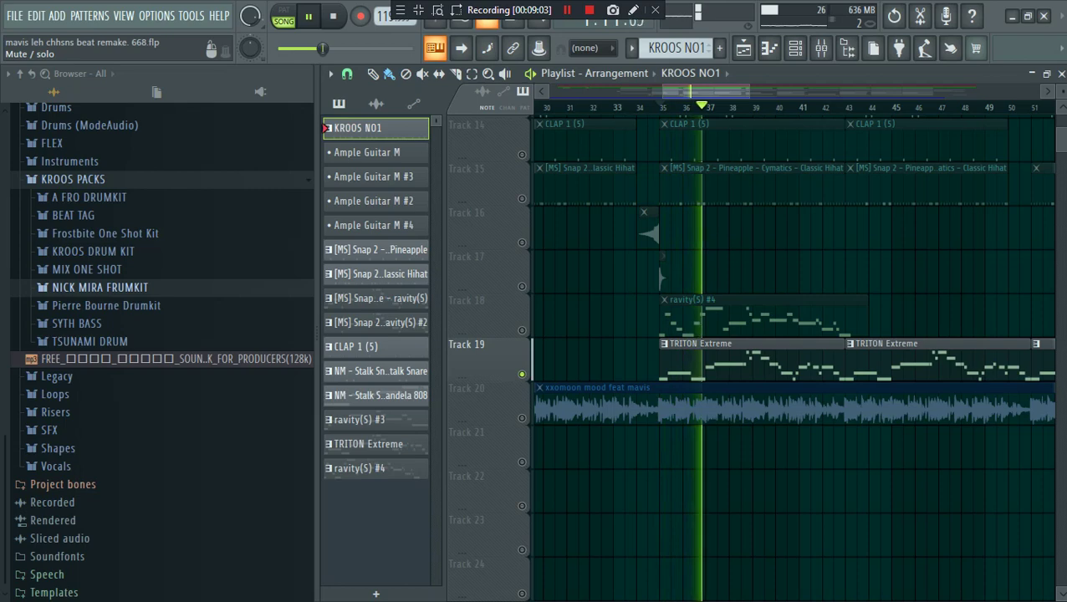
left_click(522, 331)
right_click(522, 331)
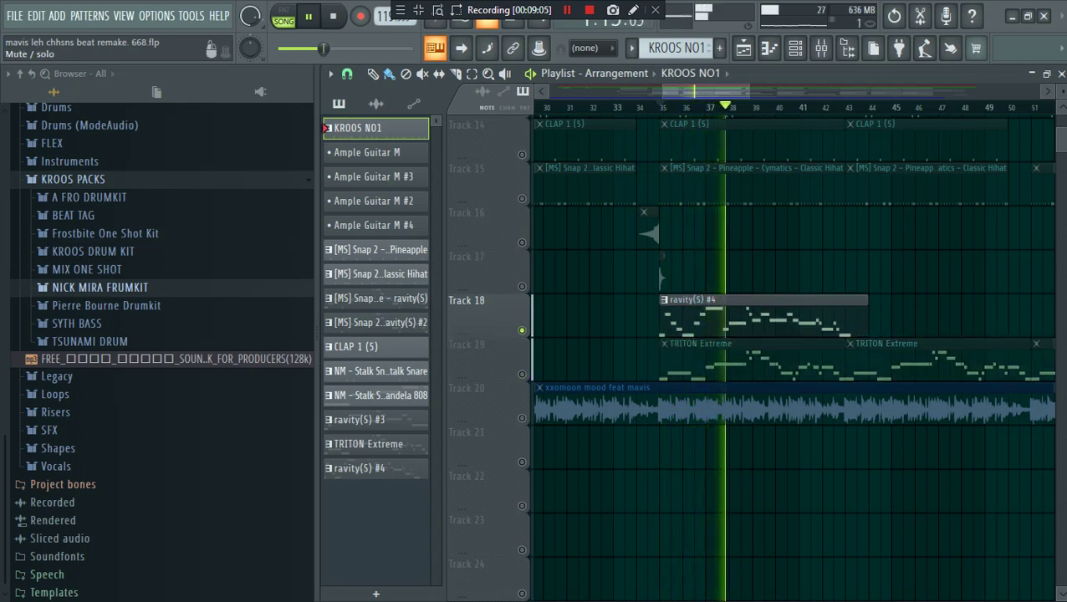
right_click(522, 331)
left_click(521, 418)
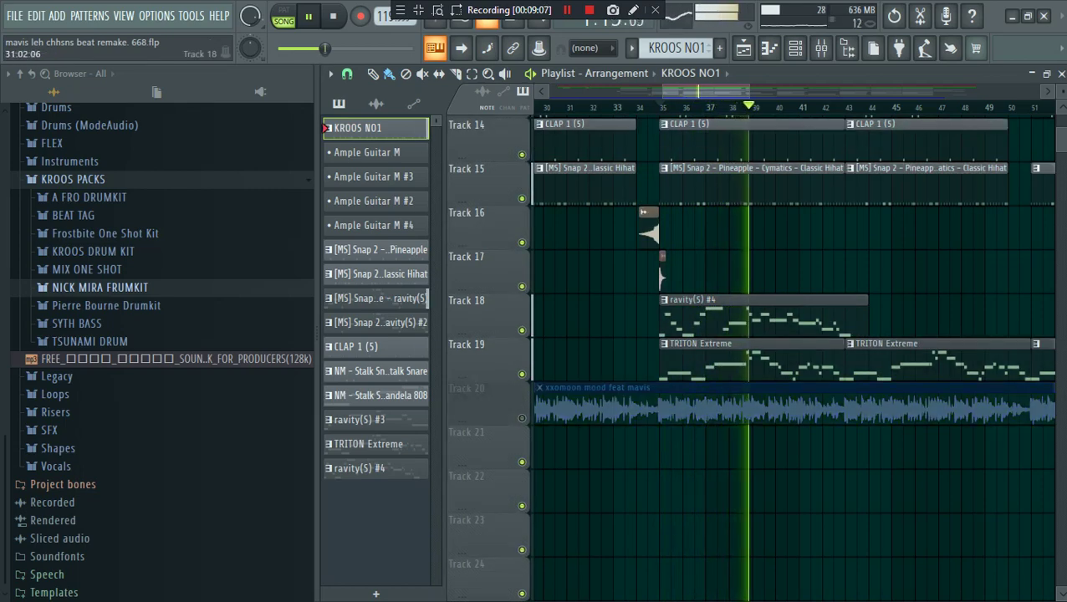
Step: Examine the whole arrangement while it plays, from the lower tracks back up to Track 4, and stop playback
scroll(729, 251, "down", 3)
scroll(729, 251, "down", 4)
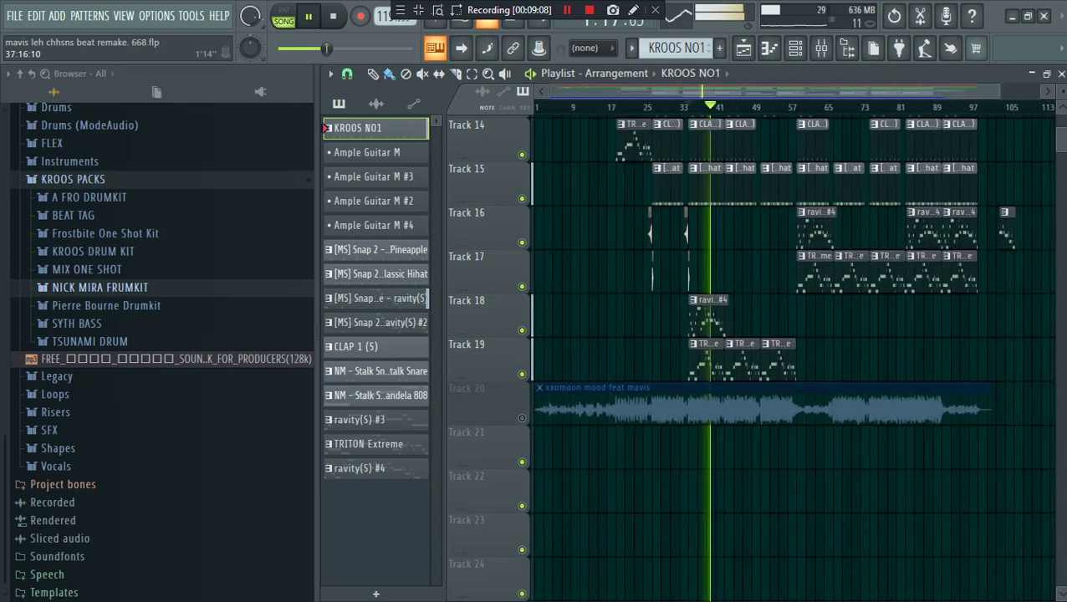
scroll(730, 251, "up", 5)
scroll(734, 252, "up", 1)
scroll(753, 360, "up", 10)
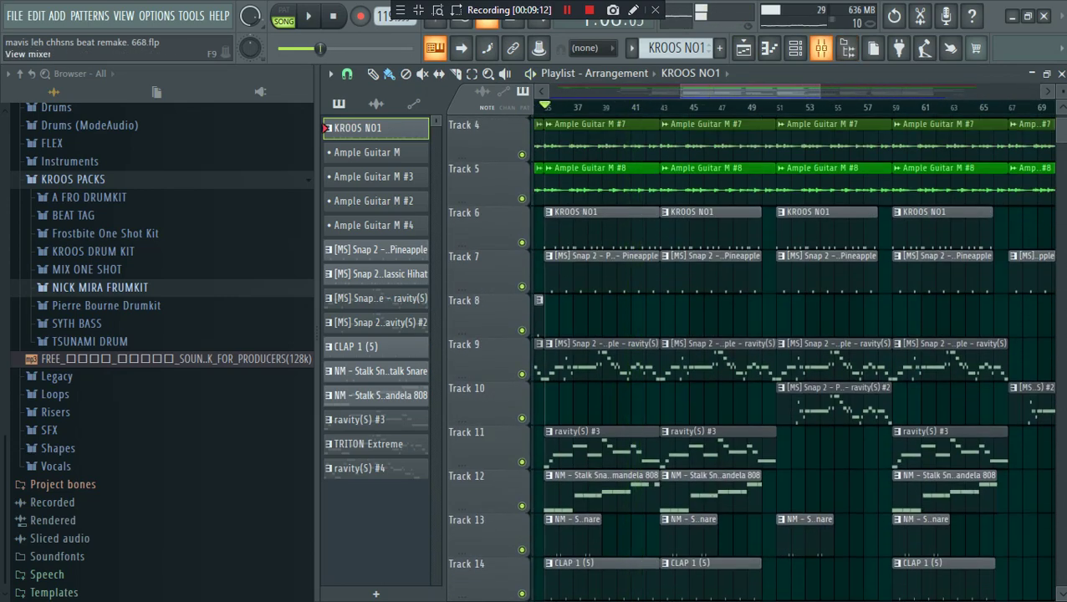
key("space")
Step: Open the mixer, solo the Ample Guitar M #6 insert, and select it during playback to show its routing
left_click(821, 48)
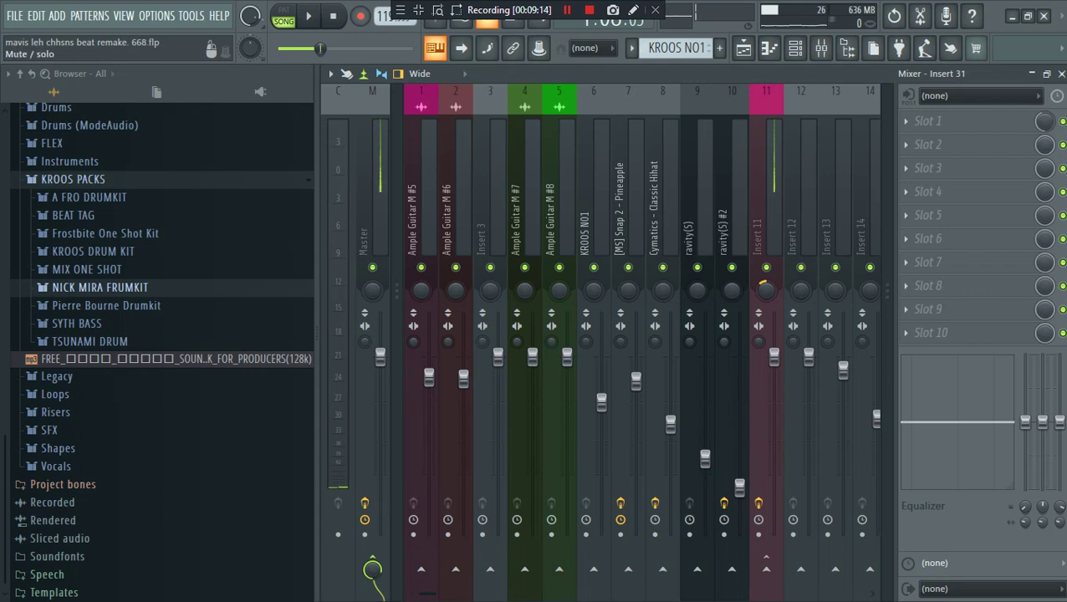
right_click(456, 267)
left_click(456, 219)
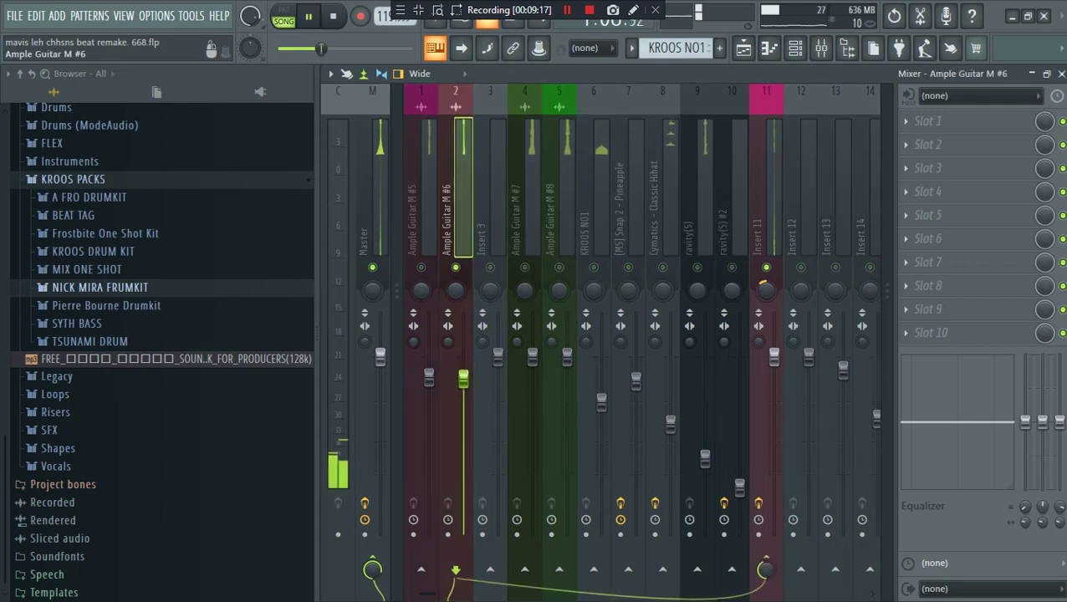
scroll(535, 243, "down", 3)
scroll(623, 242, "up", 2)
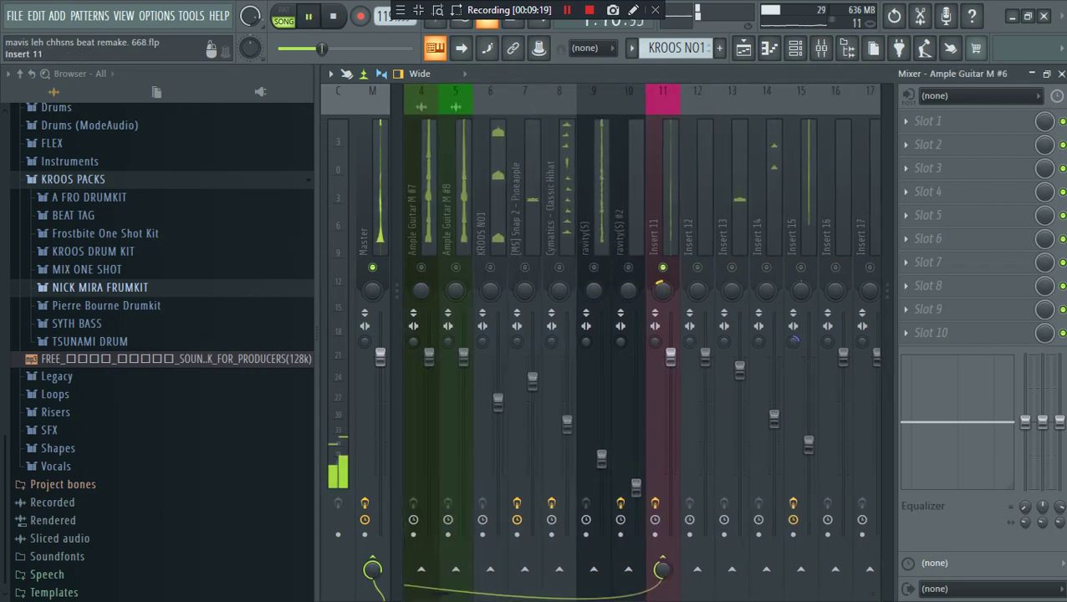
Step: Select Insert 11, show its ValhallaVintageVerb reverb settings, close the plugin, and stop playback
left_click(662, 209)
left_click(962, 121)
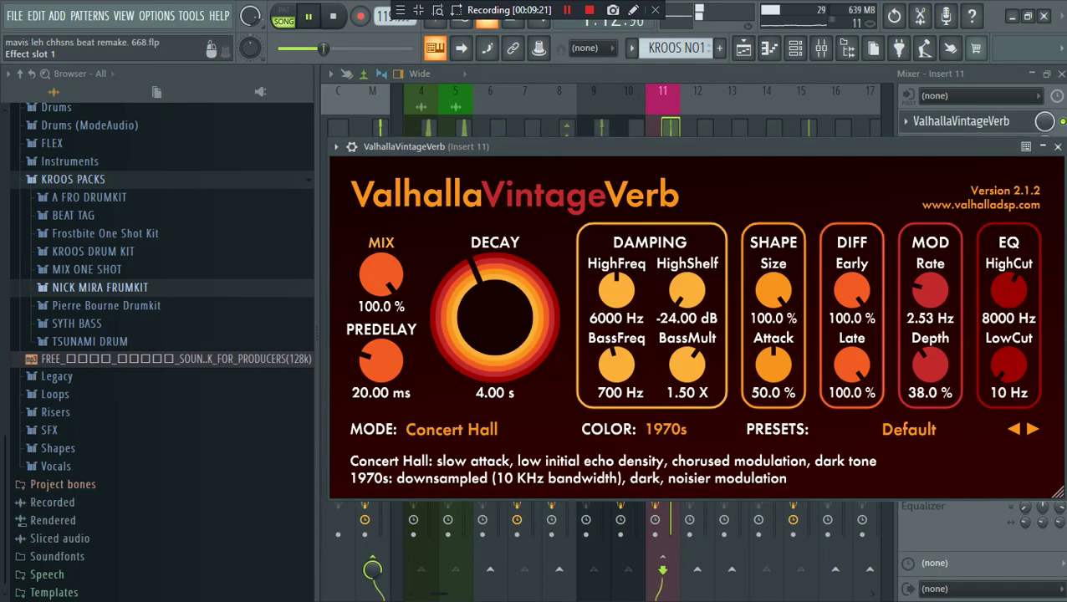
left_click(961, 121)
key("space")
scroll(543, 234, "up", 1)
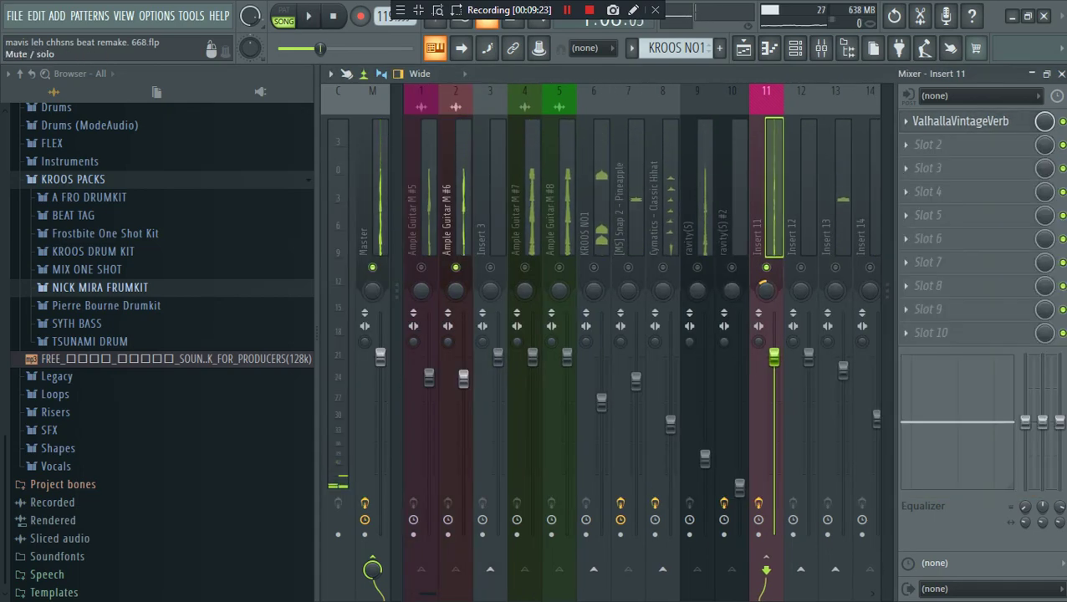
Step: Unmute and select the Ample Guitar M #5 insert to show its effect slots and routing, and restore all mixer tracks
right_click(420, 268)
left_click(421, 219)
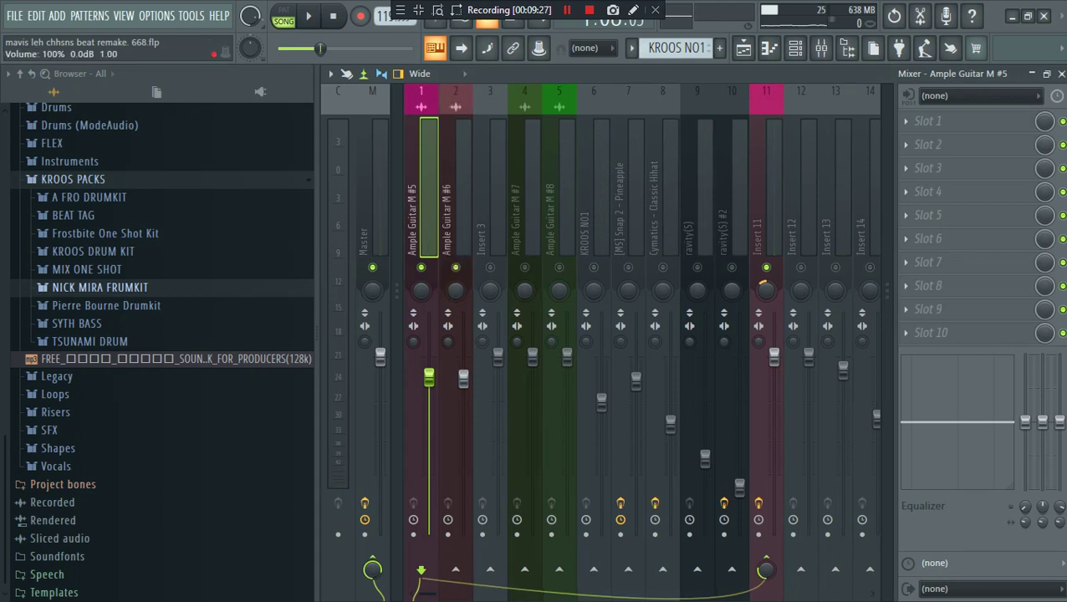
right_click(456, 268)
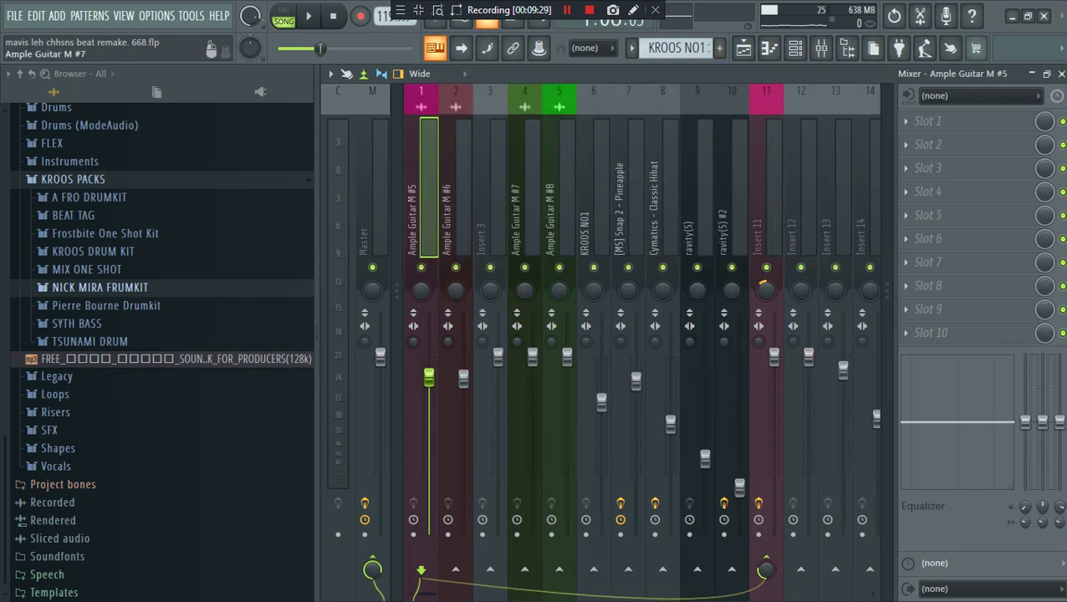
Step: Solo the KROOS NO1 insert, play the song, and unmute Insert 31 in the mixer
right_click(594, 267)
key("space")
scroll(663, 242, "down", 3)
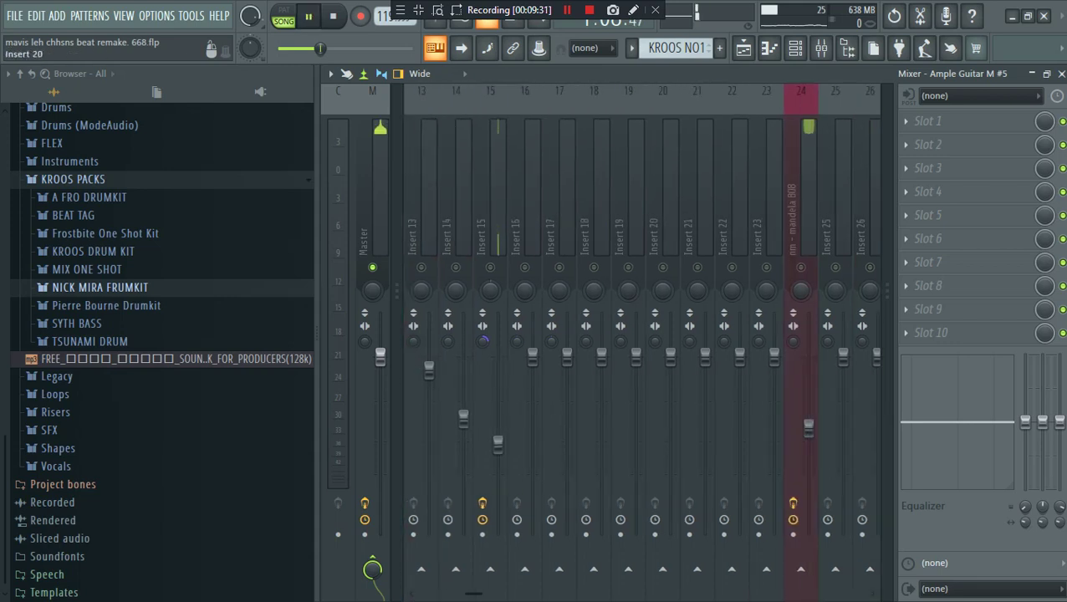
scroll(732, 209, "right", 3)
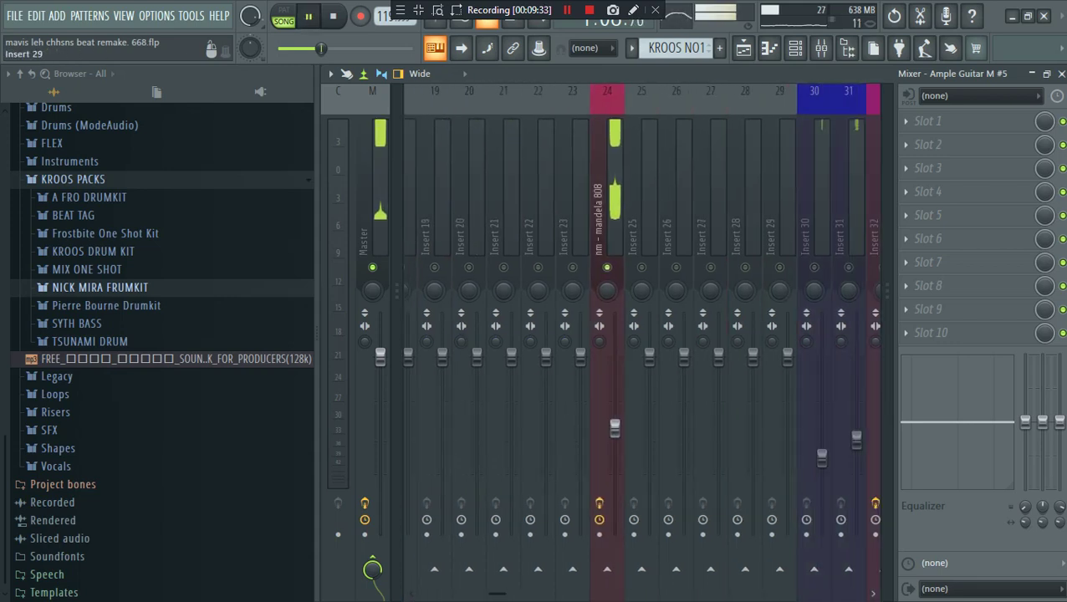
scroll(627, 293, "right", 2)
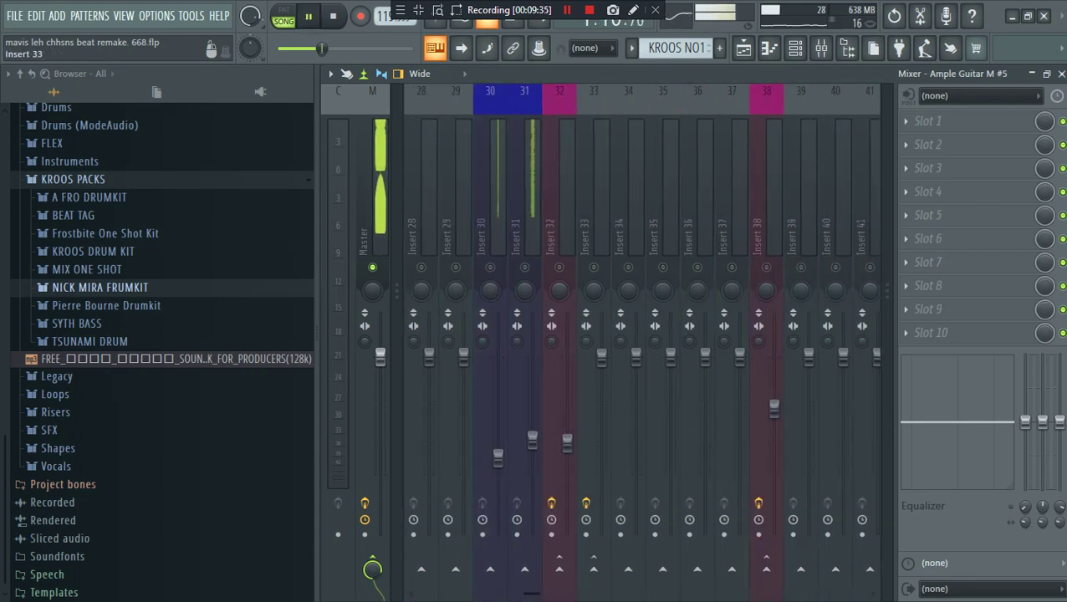
left_click(732, 267)
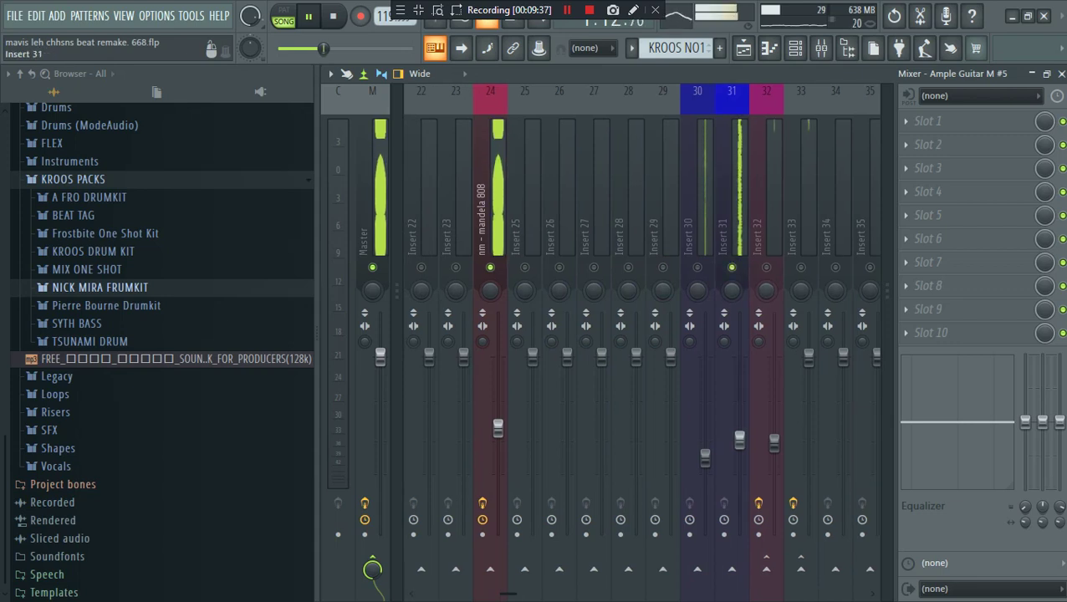
Step: Select Insert 31 to show its effect slots and routing, and restore all mixer tracks
left_click(729, 242)
left_click(697, 267)
right_click(697, 268)
right_click(697, 267)
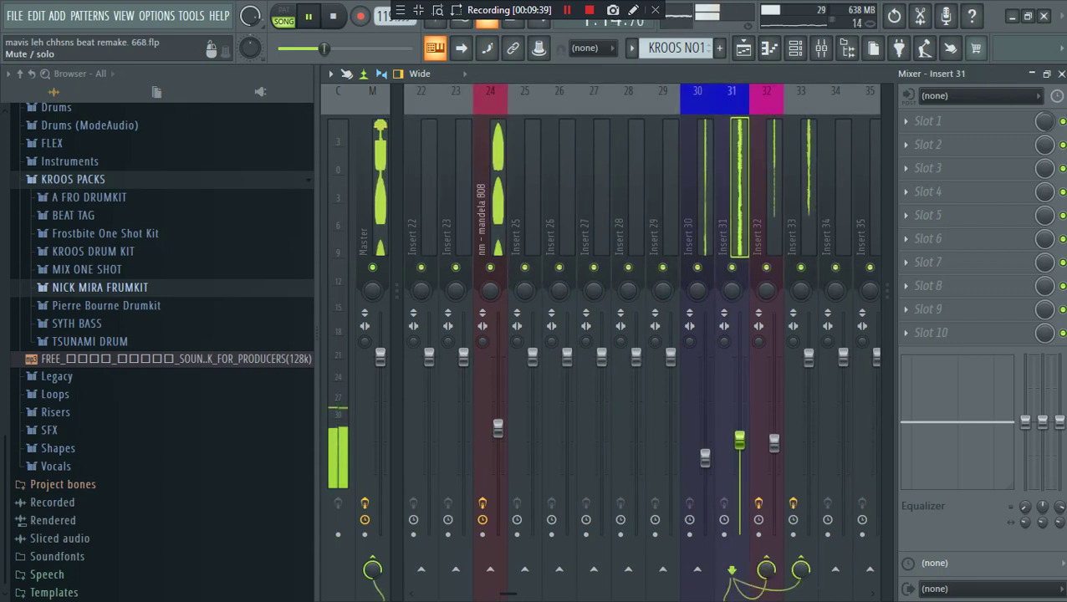
Step: Select Insert 38, show its ValhallaPlate reverb, close the plugin, and stop playback
scroll(671, 234, "right", 3)
left_click(665, 226)
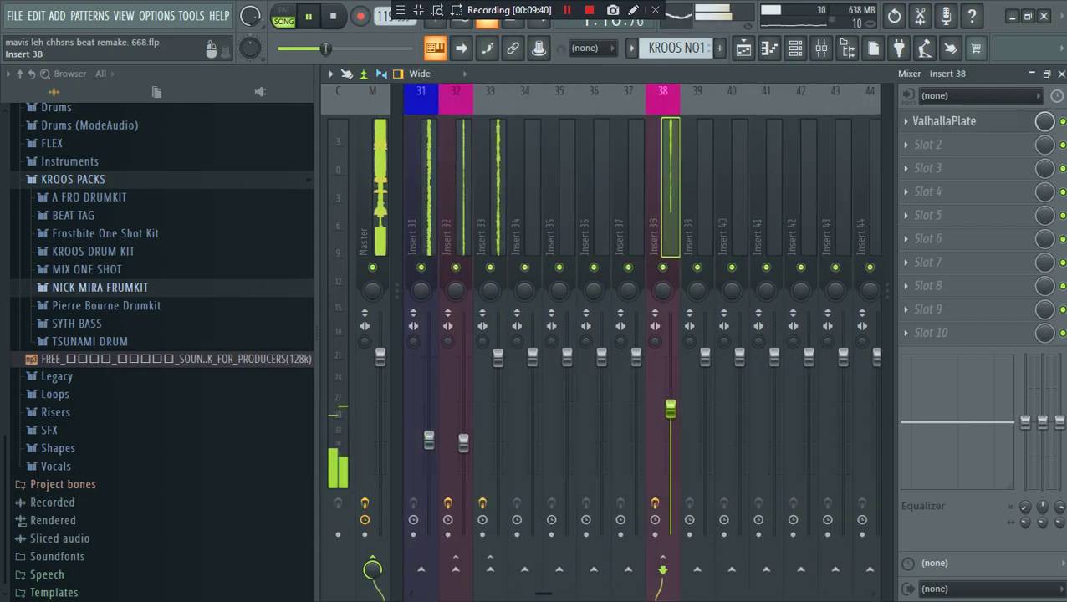
left_click(944, 121)
left_click(945, 122)
scroll(666, 234, "left", 2)
scroll(666, 234, "right", 2)
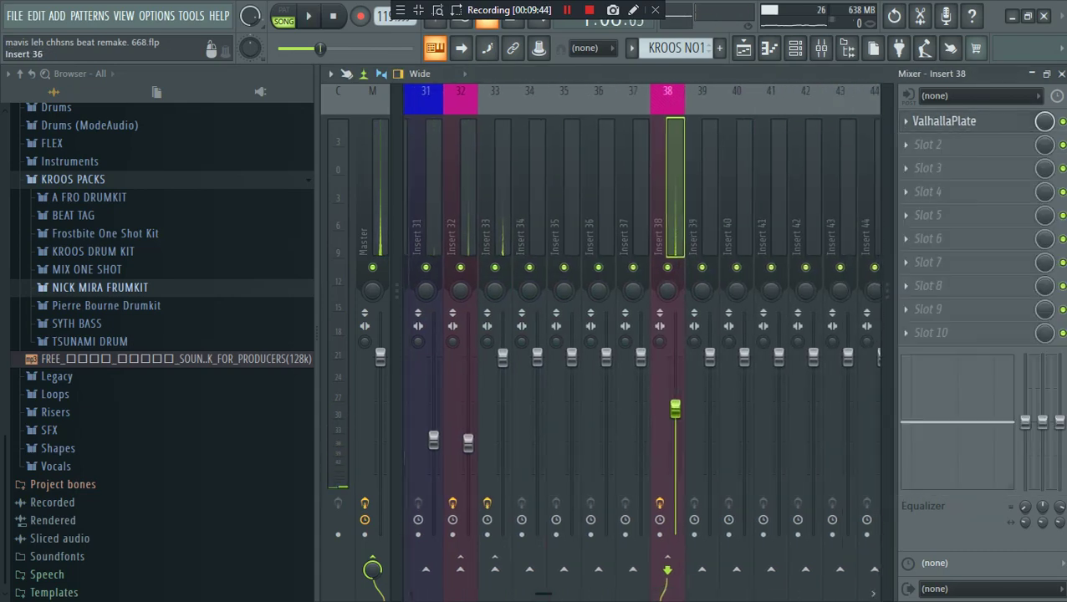
Step: Select Inserts 30, 31 and 32 in turn to show their effect slots and routing
scroll(577, 335, "left", 4)
left_click(701, 209)
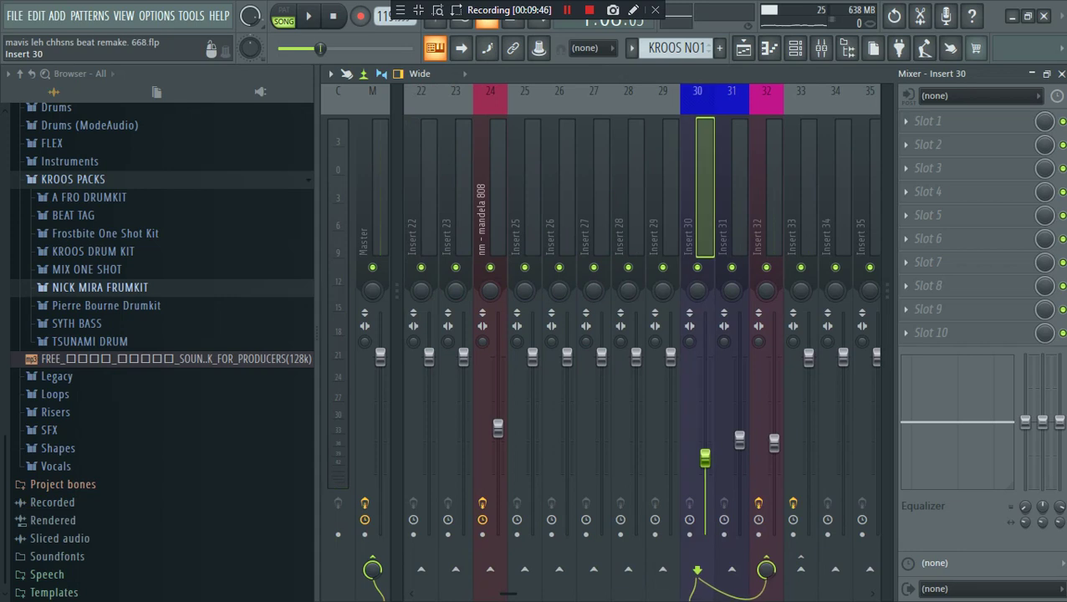
left_click(733, 209)
left_click(763, 209)
scroll(742, 217, "right", 3)
scroll(737, 217, "left", 2)
scroll(602, 335, "left", 8)
Step: Select Insert 15 to show its Fruity parametric EQ 2 slot and routing, and start playback
left_click(705, 191)
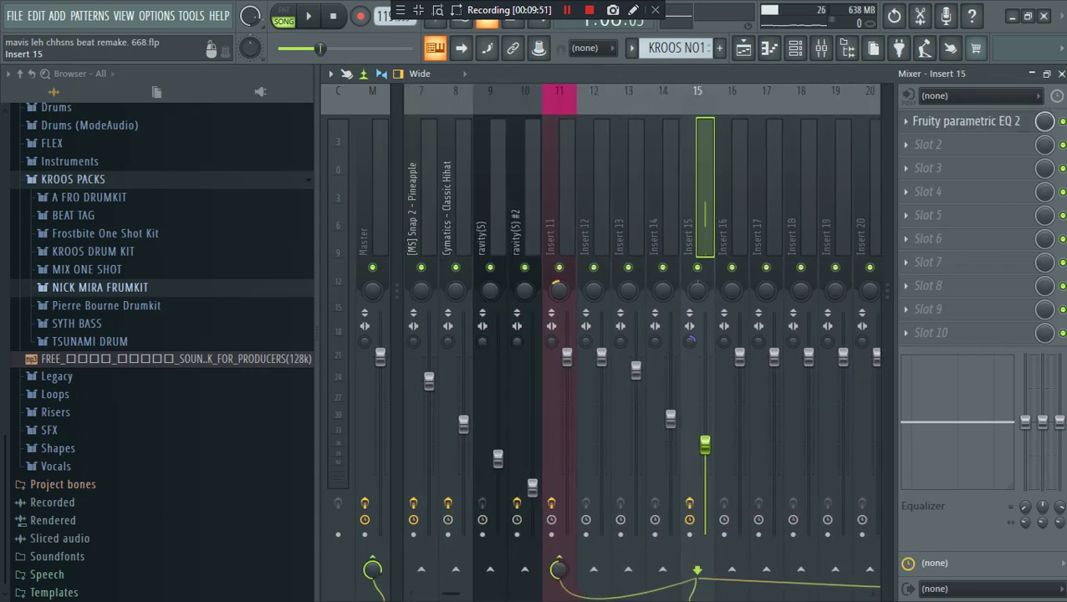
scroll(705, 191, "right", 10)
key("space")
scroll(662, 335, "left", 11)
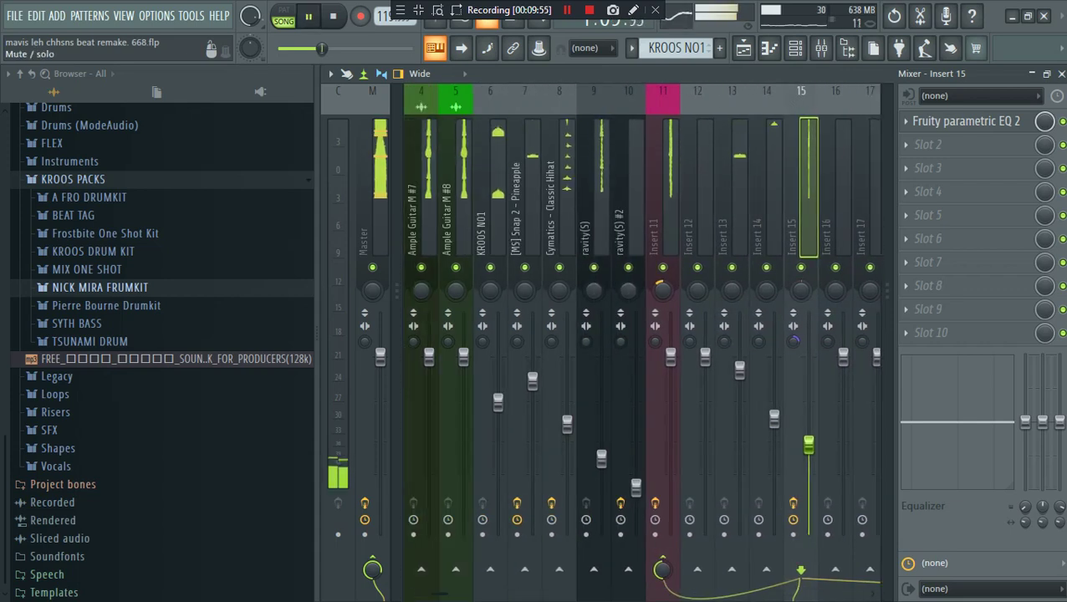
Step: Solo and select Insert 11, stop playback, and briefly show its ValhallaVintageVerb reverb
right_click(662, 268)
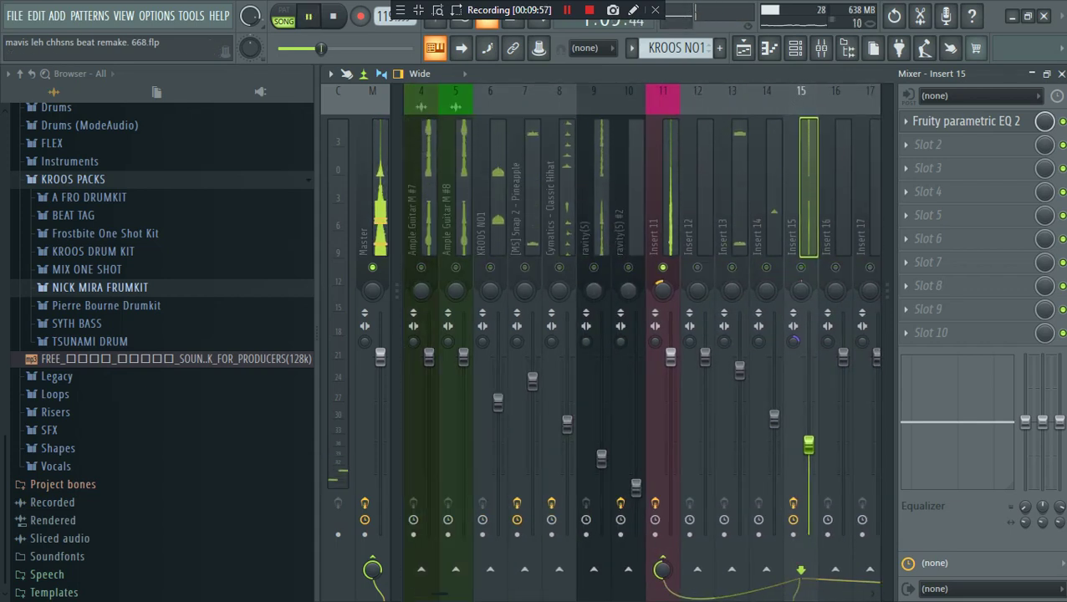
left_click(663, 200)
key("space")
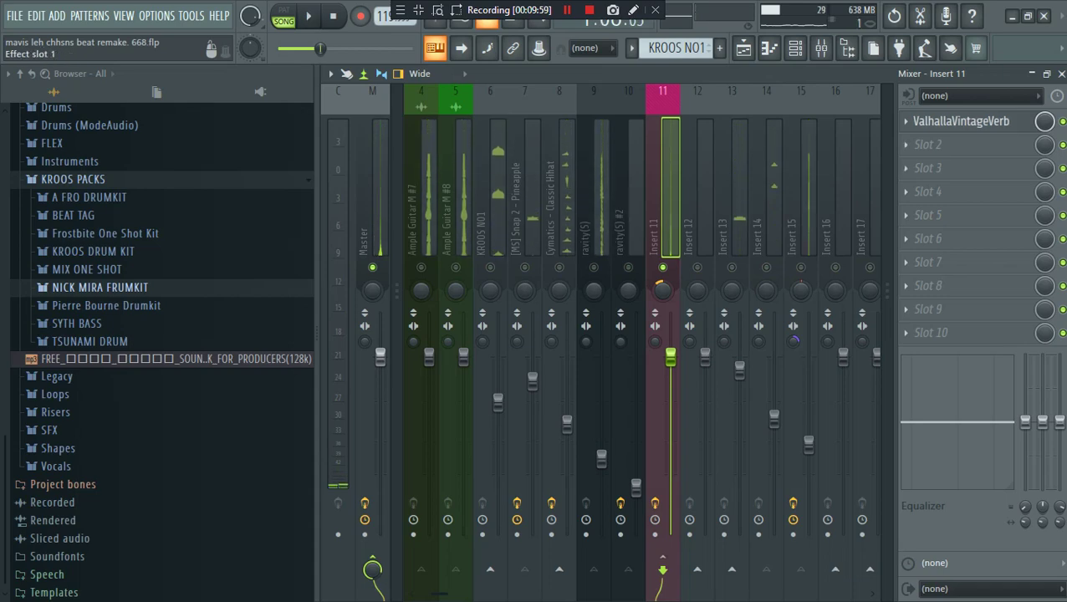
left_click(961, 121)
left_click(961, 121)
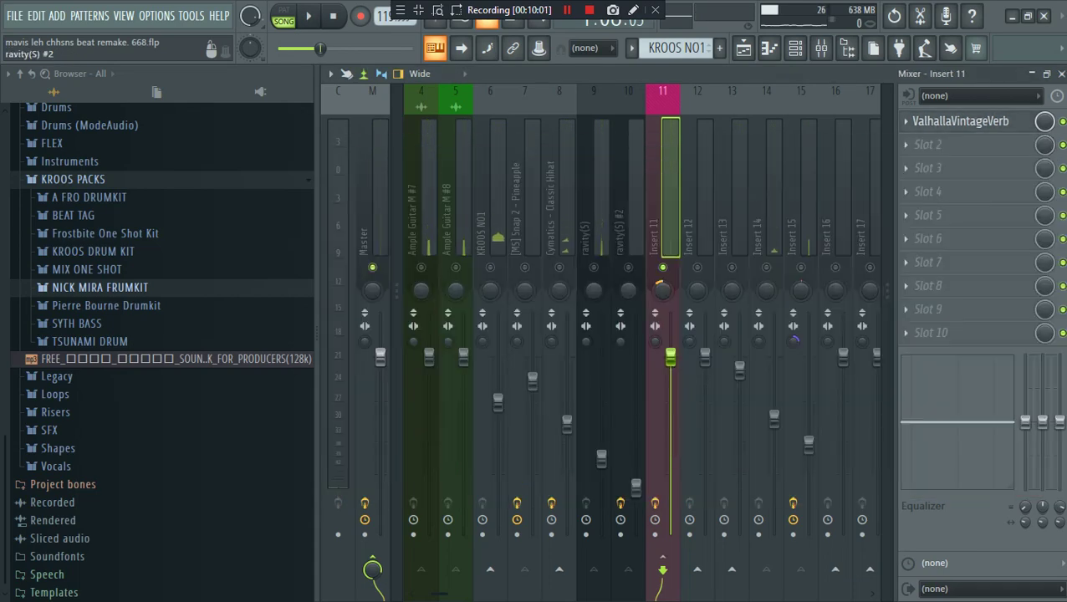
Step: Select the ravity(S), ravity(S) #2 and Cymatics - Classic Hihat inserts in turn to show their effect slots
left_click(594, 197)
left_click(628, 198)
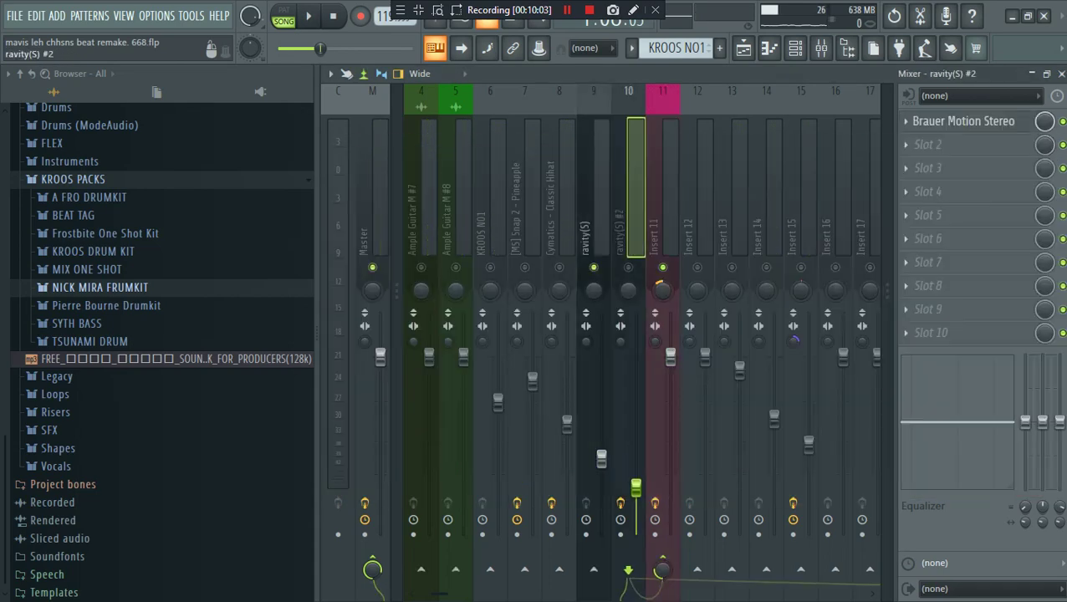
left_click(559, 199)
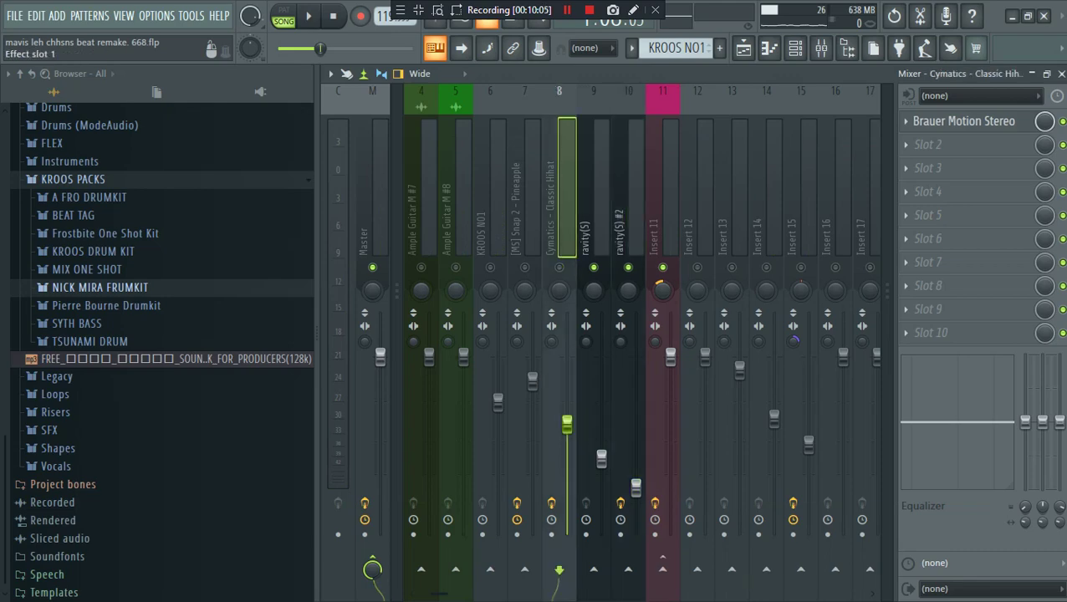
Step: Show the Brauer Motion Stereo settings on the Cymatics - Classic Hihat insert in full view, and close the plugin
left_click(963, 122)
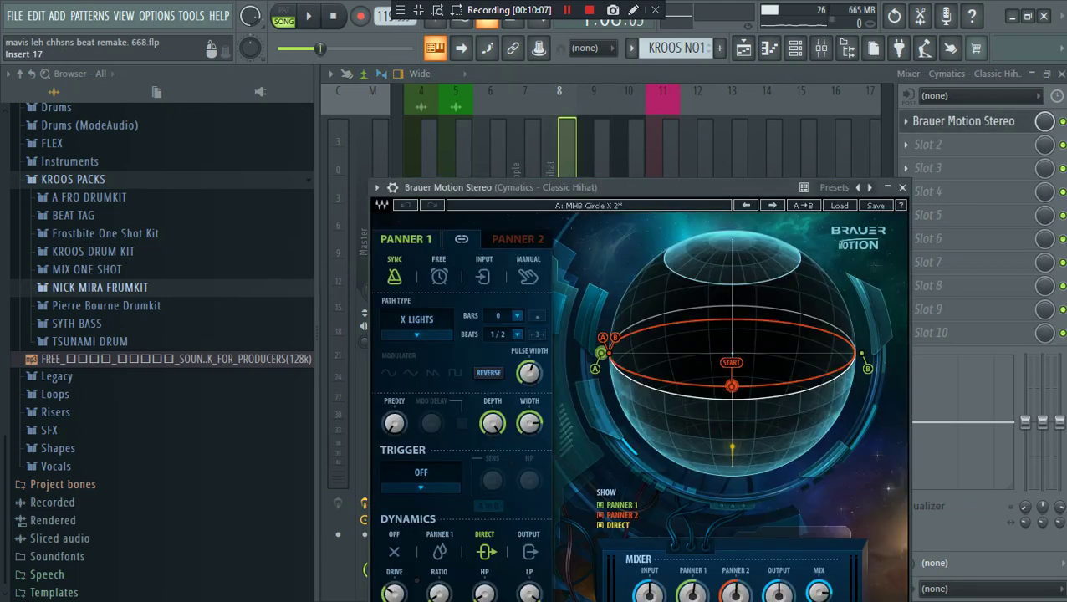
left_click_drag(669, 187, 709, 93)
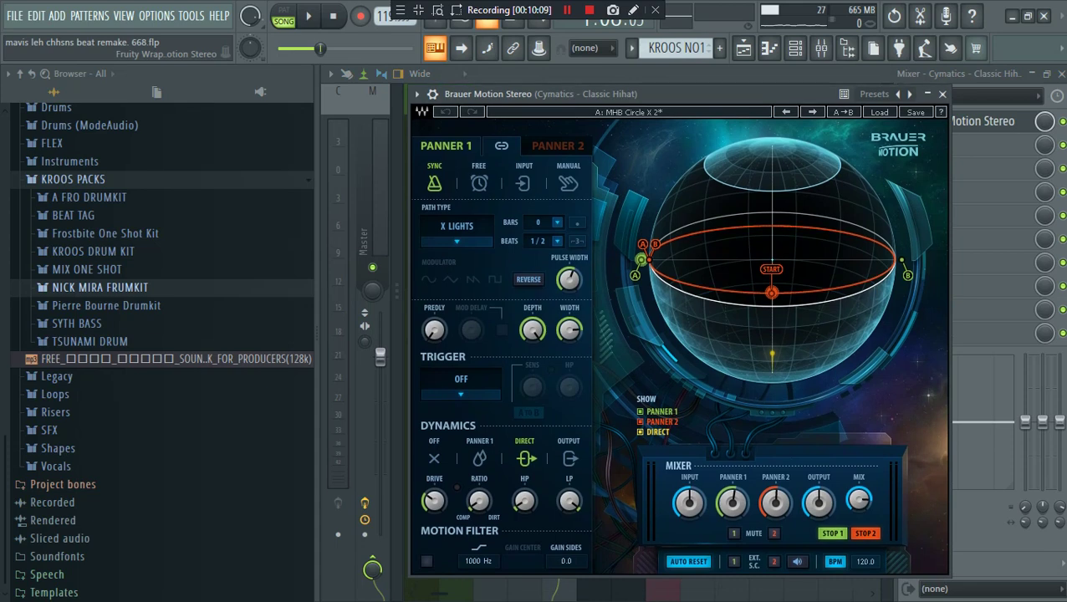
left_click(987, 95)
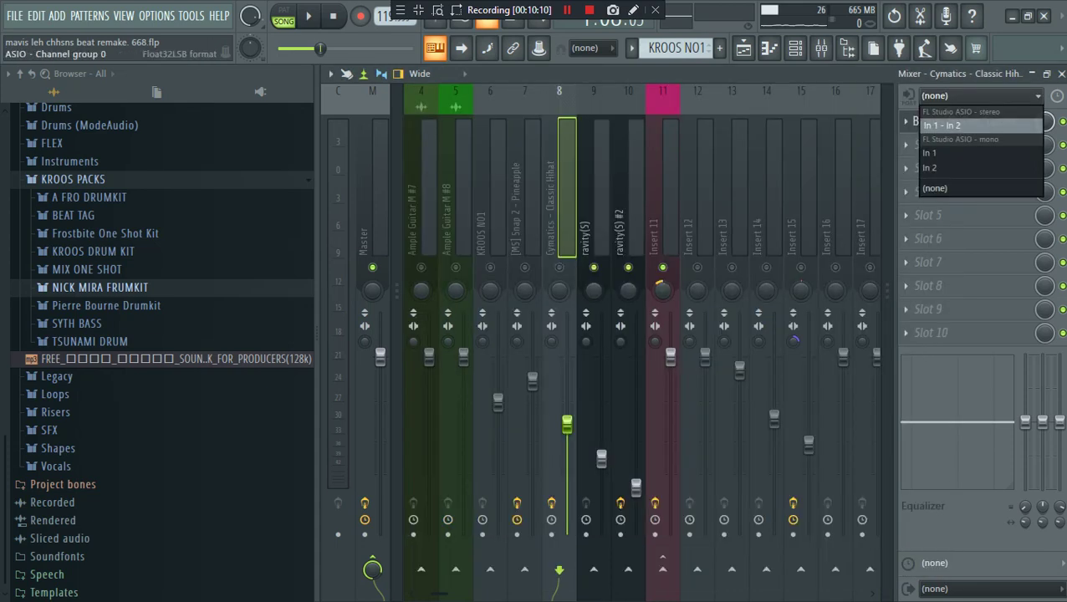
Step: Solo the Cymatics - Classic Hihat insert, show Brauer Motion Stereo panning it during playback, and close the plugin
right_click(559, 267)
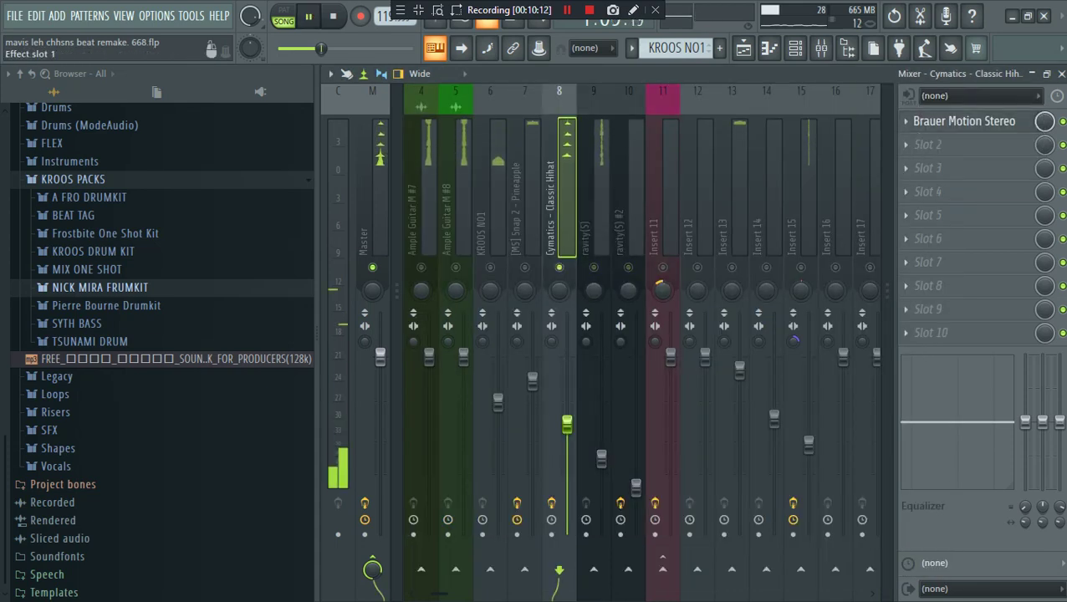
left_click(969, 121)
left_click_drag(736, 94, 725, 95)
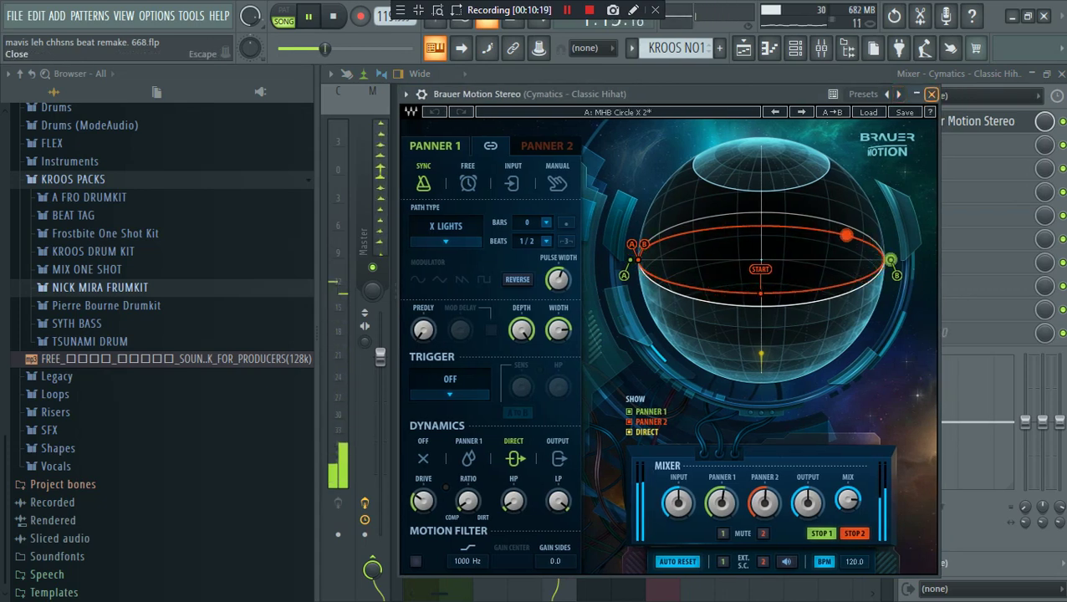
left_click(930, 94)
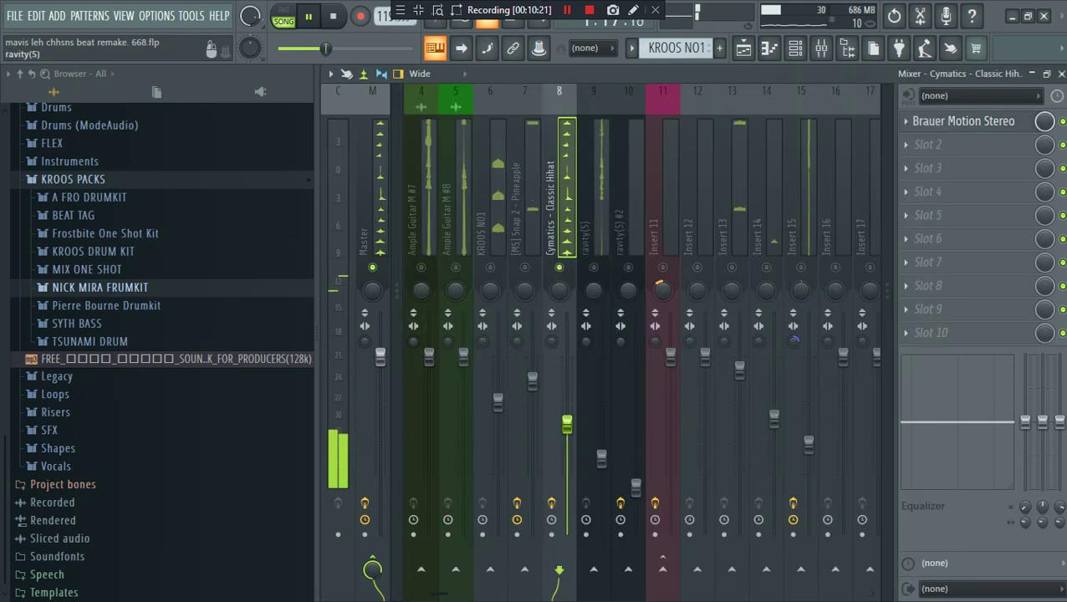
Step: Select the [MS] Snap 2 - Pineapple insert, stop playback, and show its Fruity parametric EQ 2 curve before closing it
left_click(524, 217)
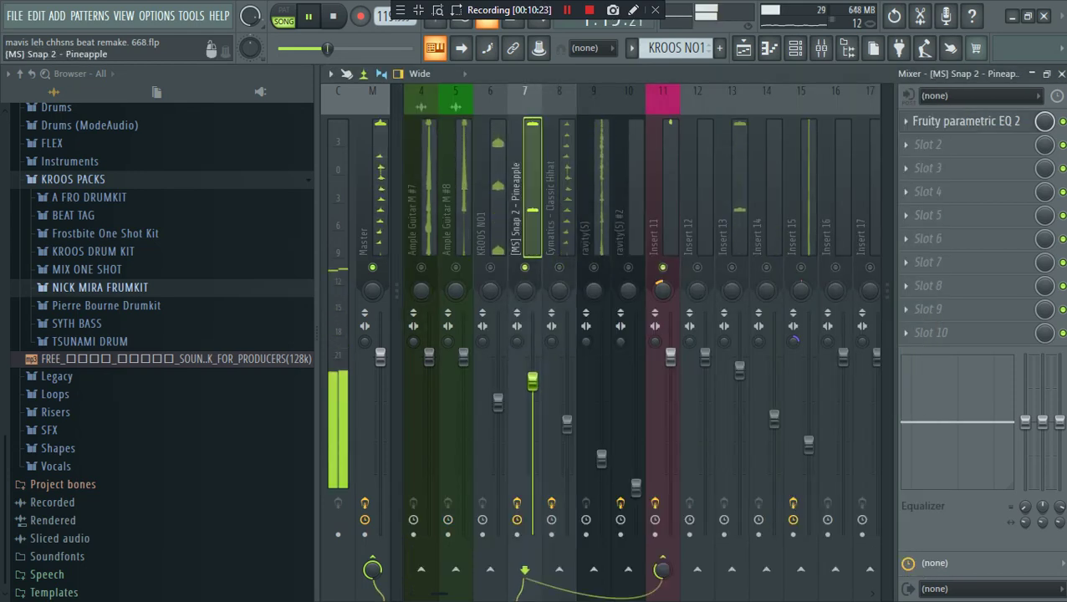
key("space")
left_click(966, 121)
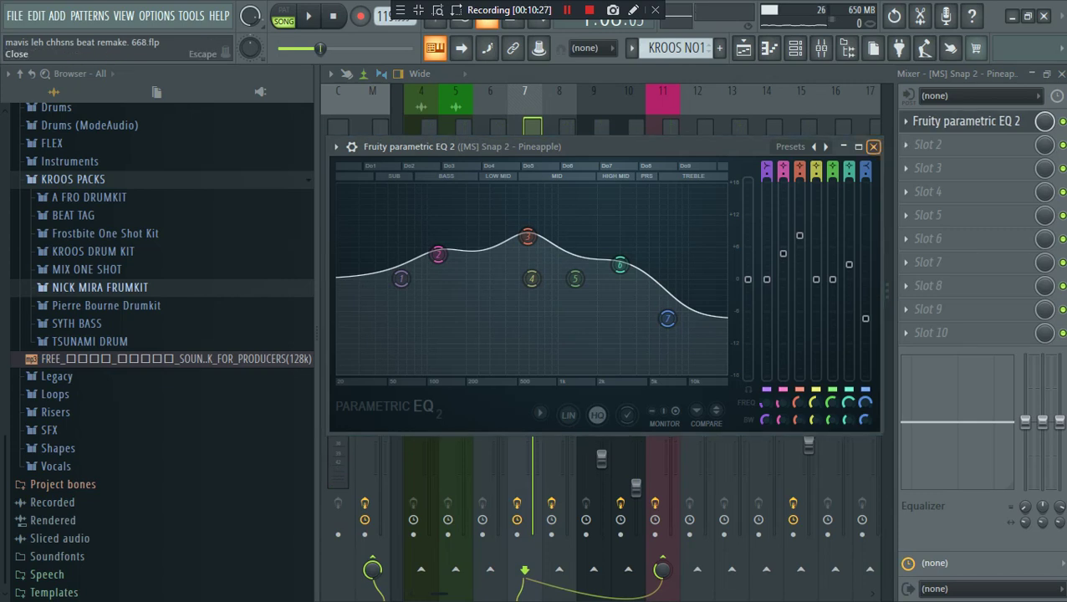
left_click(873, 147)
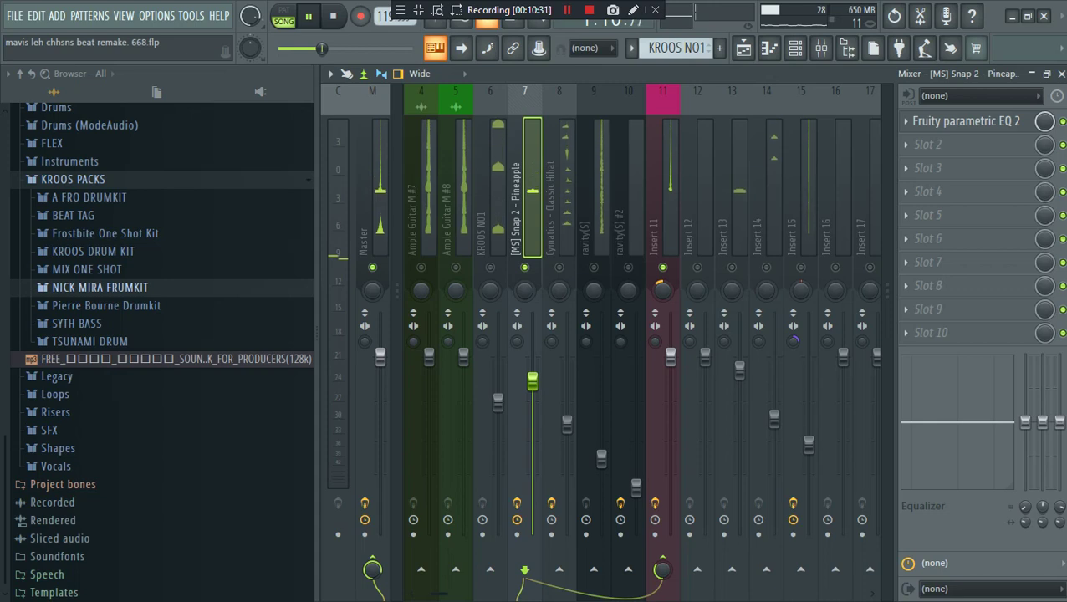
Step: Show the KROOS NO1 insert's effect slots, and play the song briefly with all mixer tracks restored
right_click(490, 268)
key("space")
scroll(520, 276, "down", 4)
scroll(602, 335, "right", 2)
key("space")
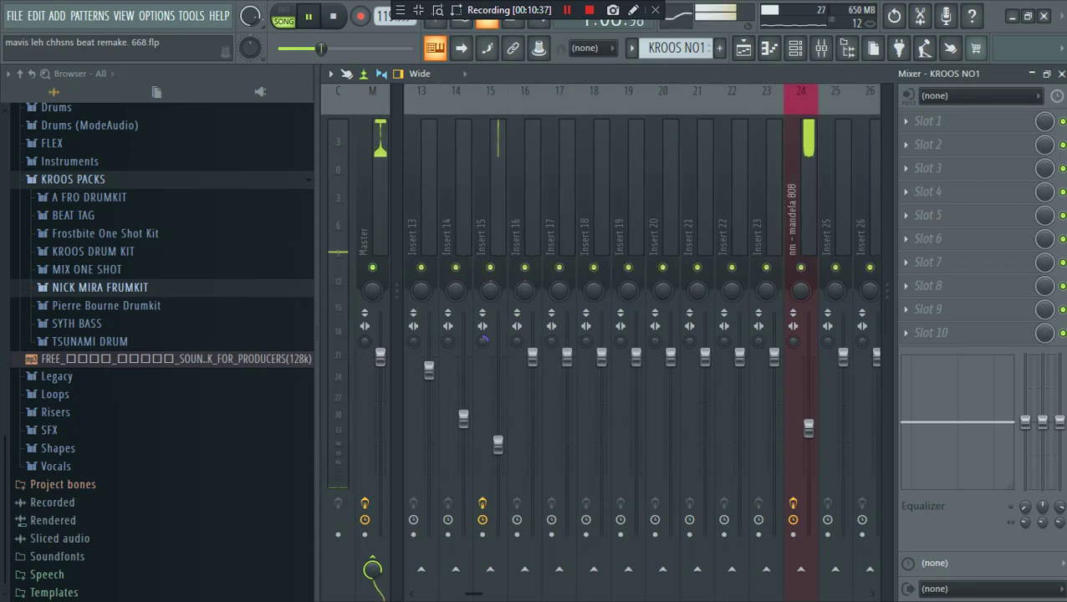
scroll(602, 335, "left", 9)
key("space")
Step: Solo and select Insert 13, and check the effect slots of the neighbouring inserts up to Insert 15
right_click(732, 267)
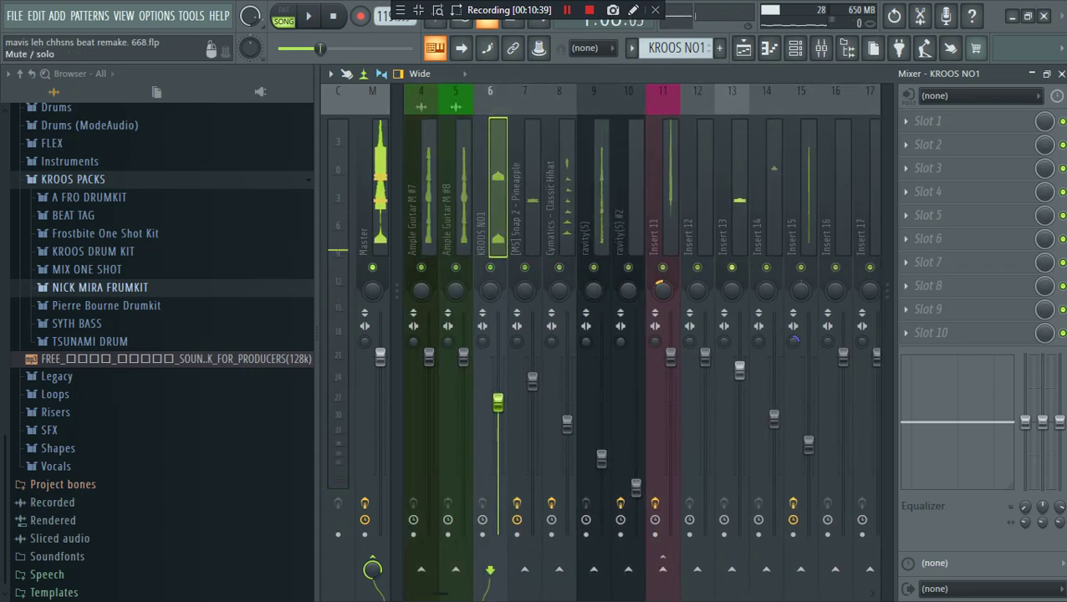
left_click(732, 217)
scroll(732, 218, "right", 6)
left_click(559, 217)
left_click(594, 217)
left_click(697, 217)
key("Left")
key("Left")
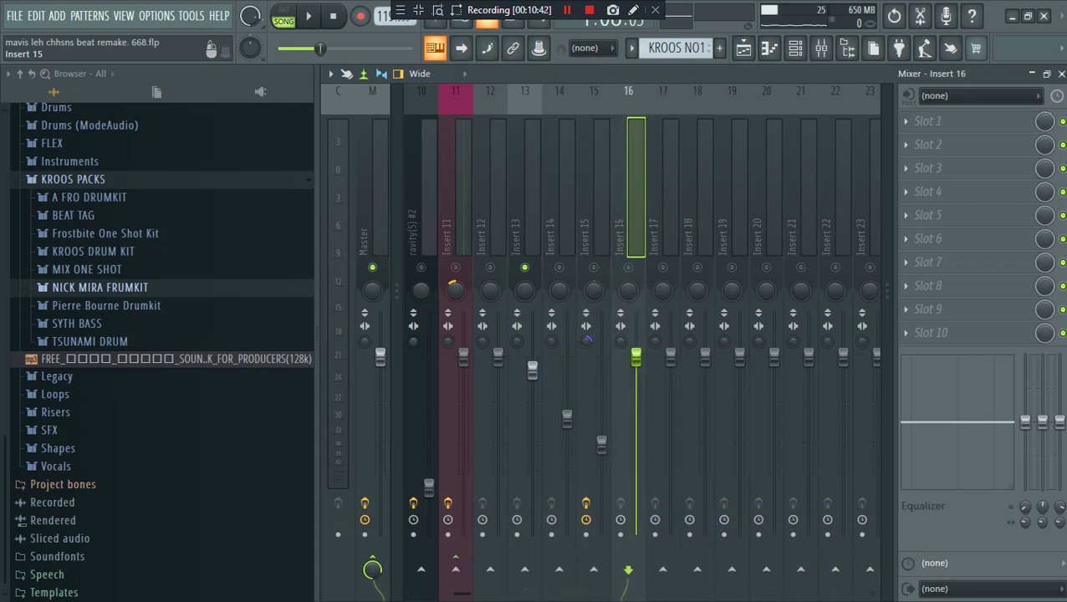
key("Left")
Step: Solo Insert 15 and listen to it with its reverb send, Insert 11, during playback
left_click(594, 268)
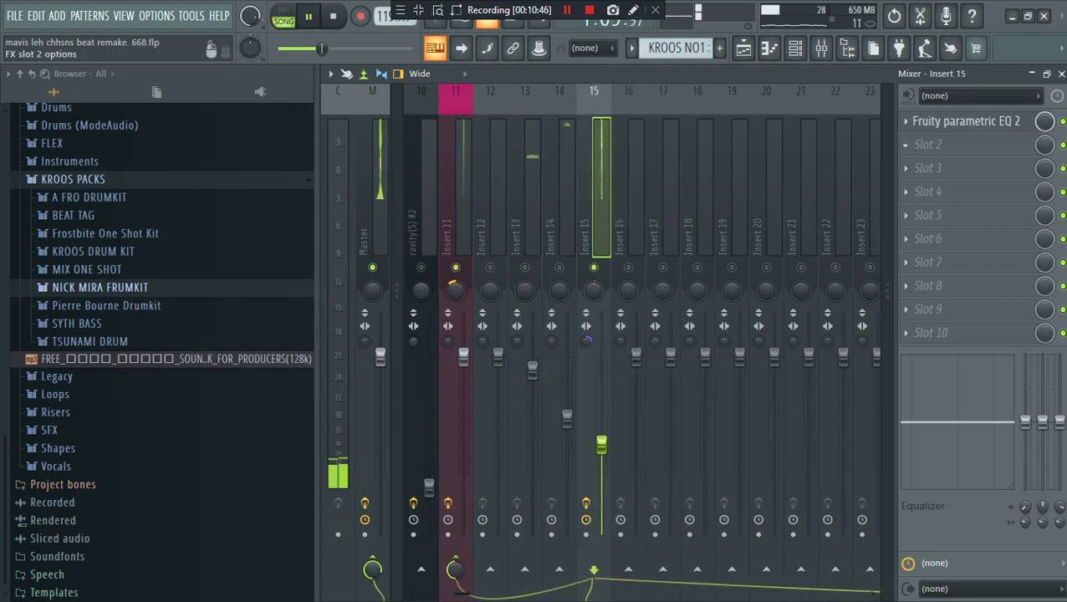
left_click(905, 144)
key("Escape")
right_click(843, 6)
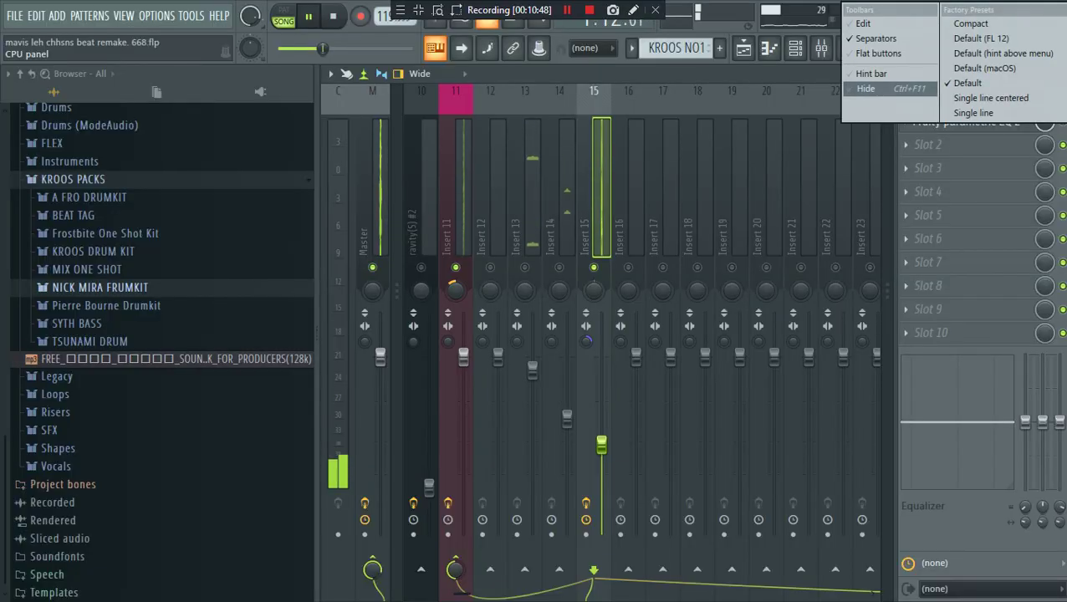
key("Escape")
key("space")
Step: Show Insert 15's Fruity parametric EQ 2 curve during playback, close the plugin, and stop playback
left_click(967, 121)
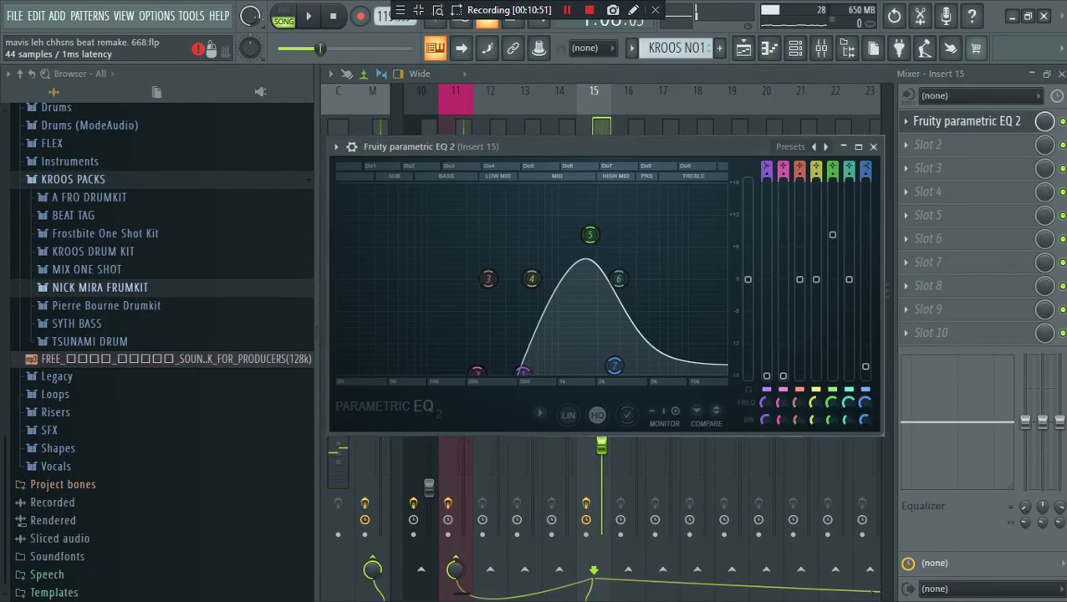
key("space")
left_click(873, 146)
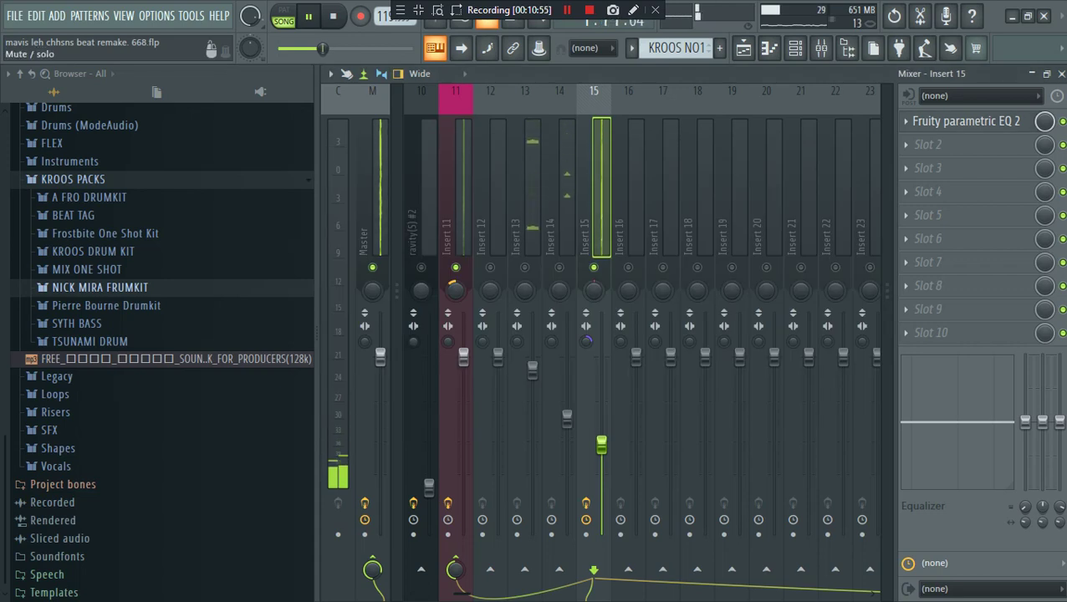
key("space")
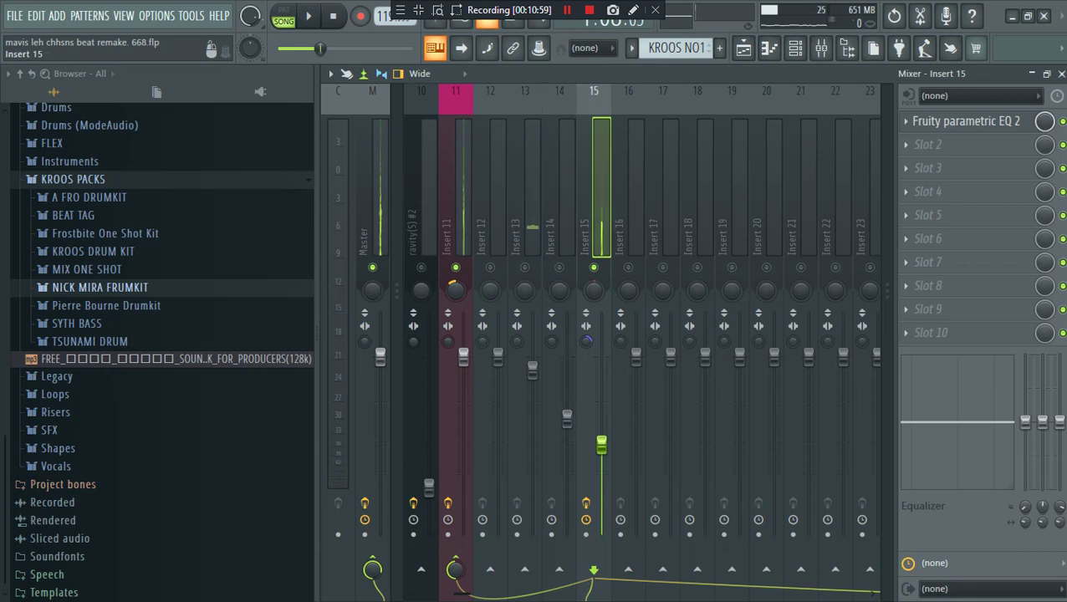
Step: Step back from Insert 15 through the earlier inserts to review their effect slots, ending on [MS] Snap 2 - Pineapple
key("Left")
key("Left")
key("Left")
key("Left")
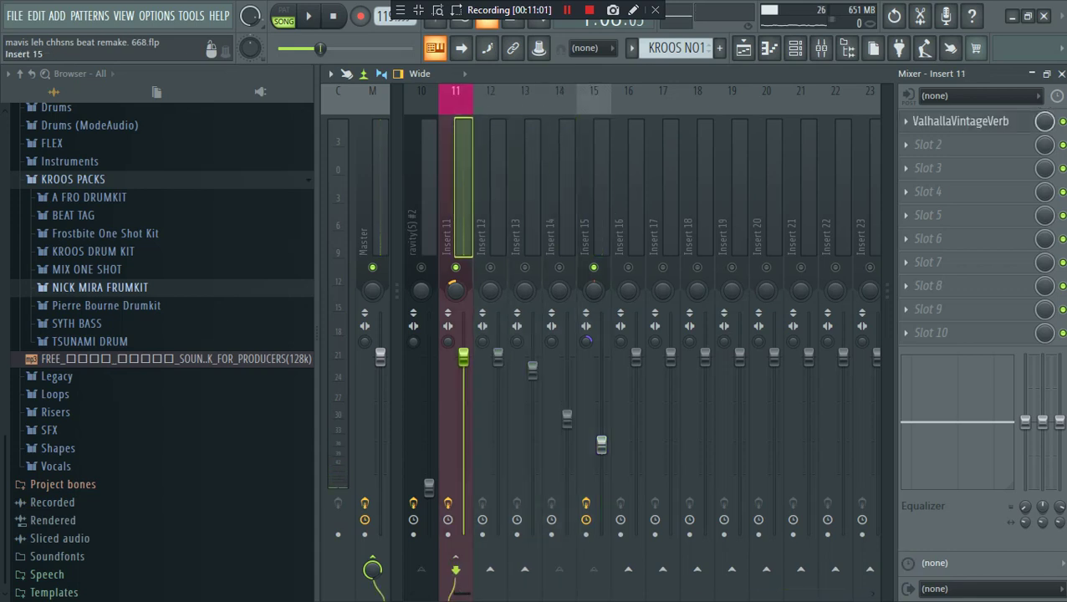
key("Left")
key("Left")
key("Left")
key("Left")
key("Left")
key("Left")
key("Left")
key("Left")
key("Right")
key("Right")
key("Right")
key("Right")
key("Right")
key("Left")
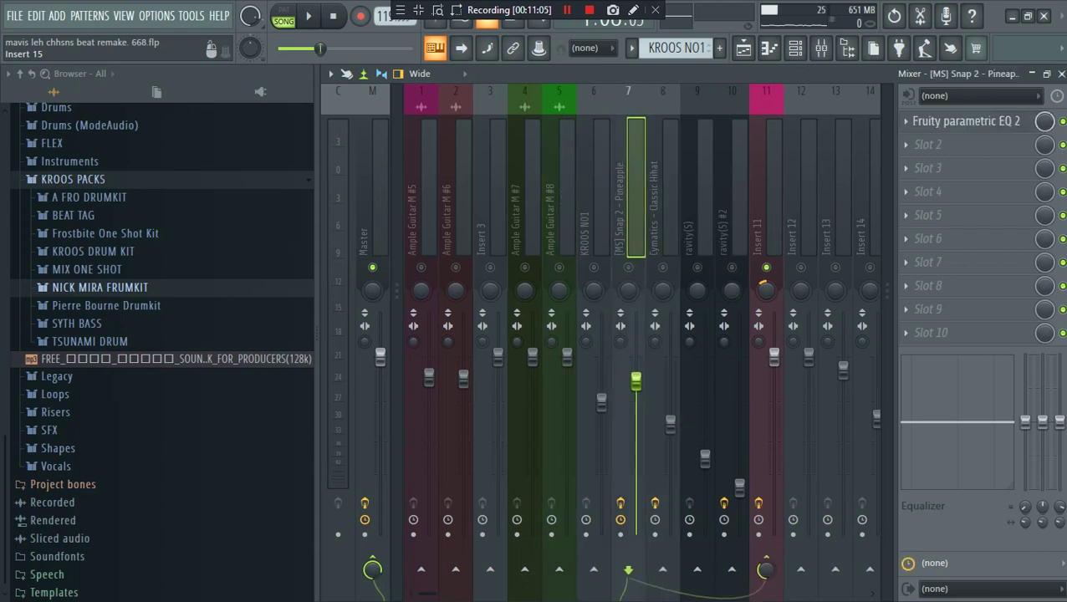
Step: Step forward from the [MS] Snap 2 - Pineapple insert to Insert 20, reviewing each insert's effect slots
key("Right")
key("Right")
key("Right")
key("Right")
key("Right")
key("Right")
key("Right")
key("Right")
key("Right")
key("Right")
key("Right")
key("Right")
key("Right")
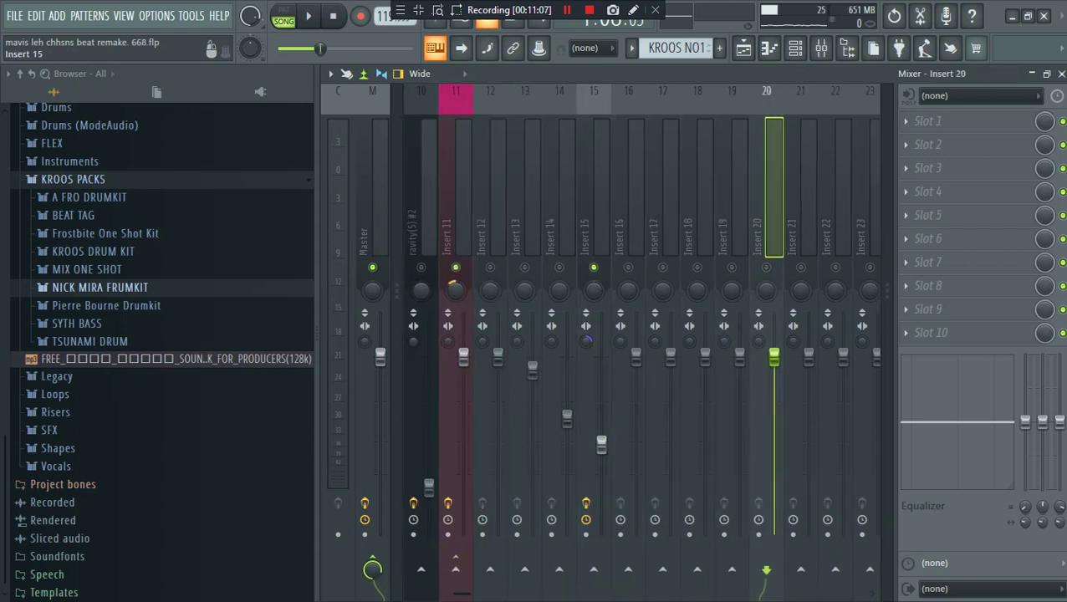
Step: Step through the mixer inserts back to Insert 15 and forward to nm - mandela 808, reviewing their effect slots
key("Left")
key("Left")
key("Left")
key("Left")
key("Left")
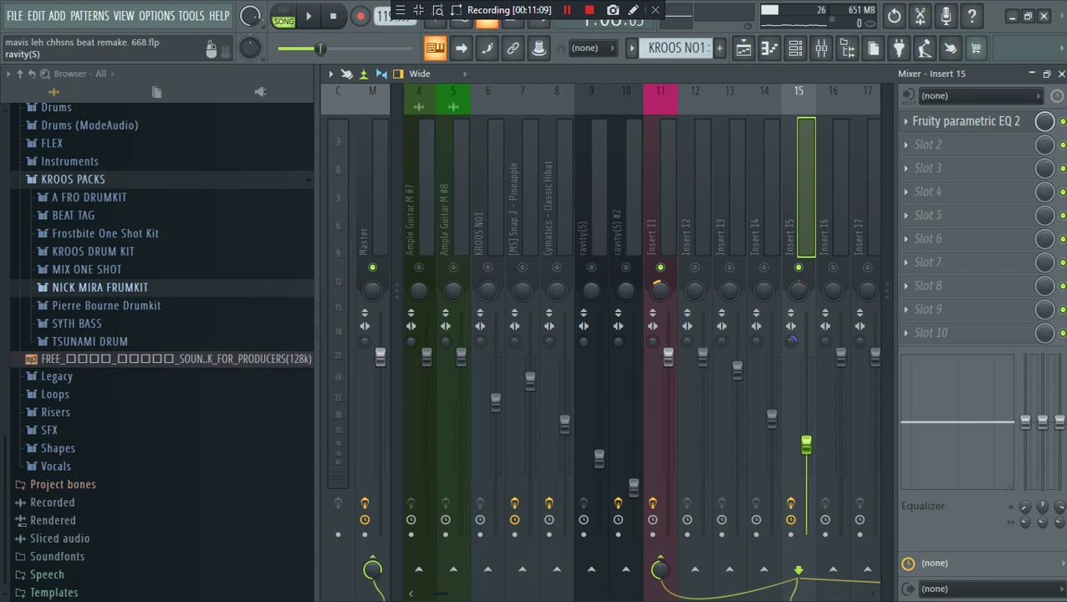
key("Right")
key("Right")
key("Right")
key("Right")
key("Right")
key("Right")
key("Right")
key("Right")
key("Right")
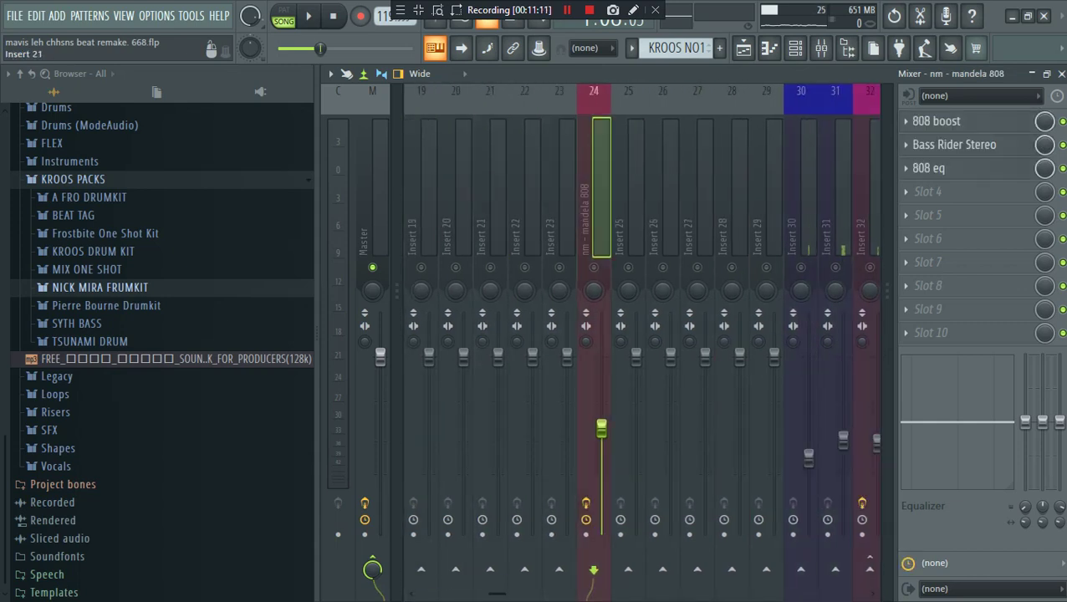
Step: Show the 808 boost, Bass Rider Stereo and 808 eq plugins on the nm - mandela 808 insert, closing each after viewing
left_click(938, 121)
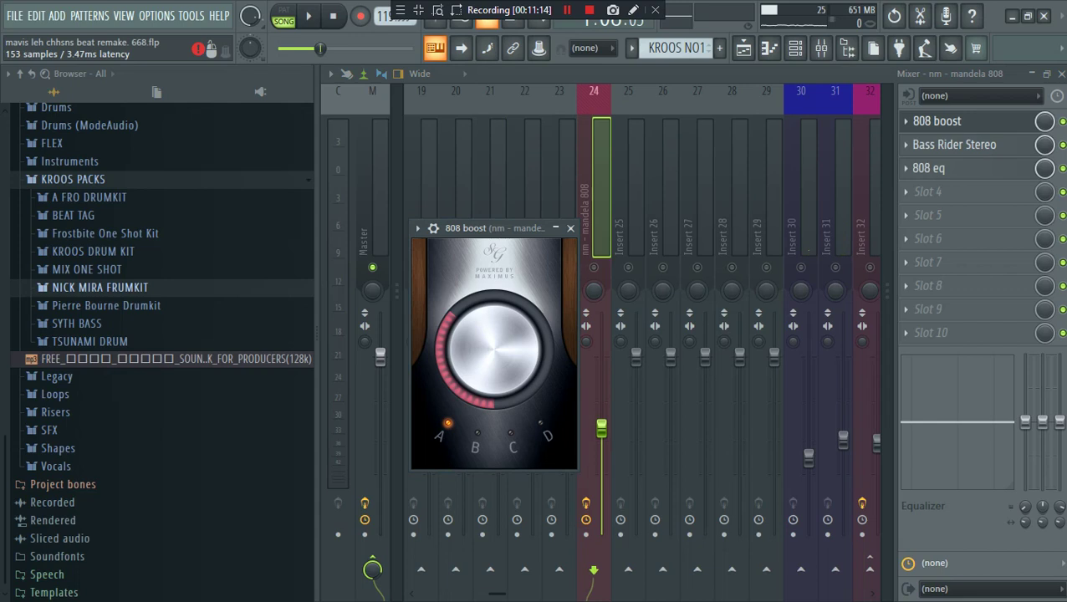
left_click(570, 228)
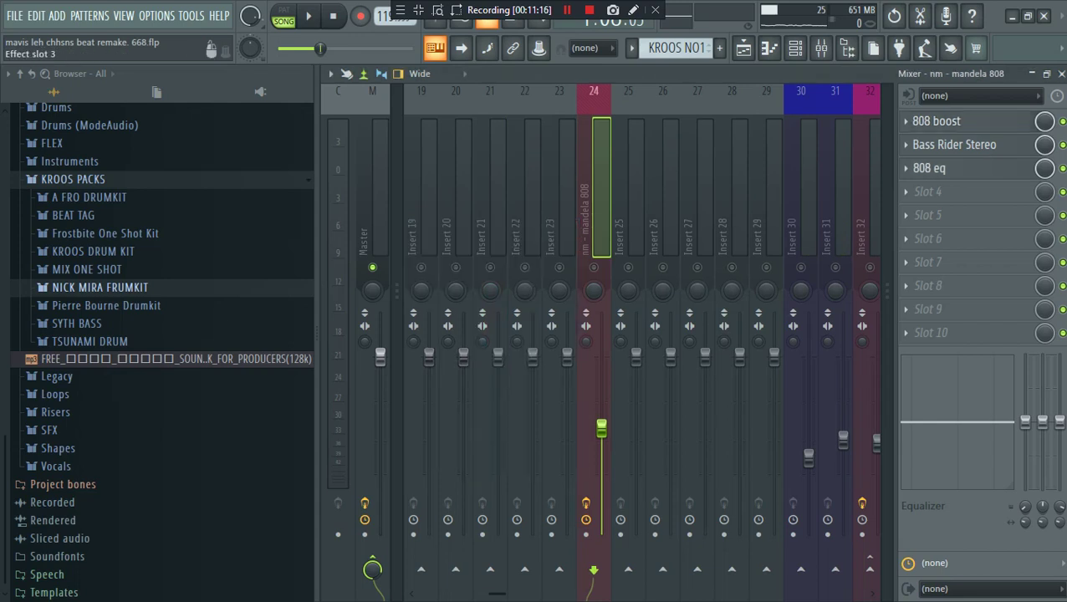
left_click(954, 145)
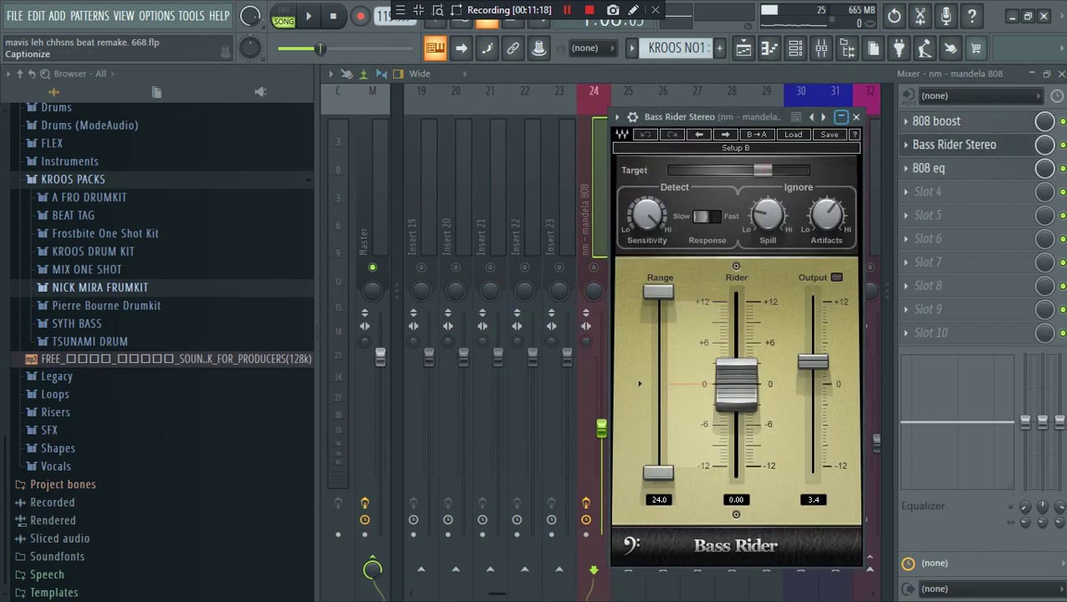
left_click(855, 117)
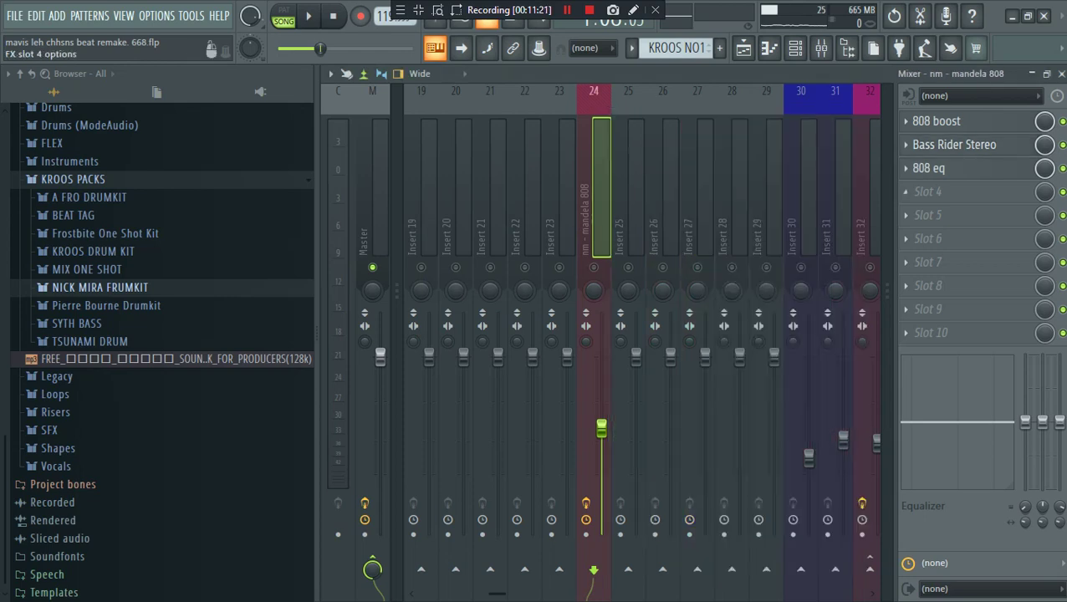
left_click(930, 168)
left_click(930, 168)
Step: Listen to the nm - mandela 808 insert in solo, stop playback, and restore all inserts
key("space")
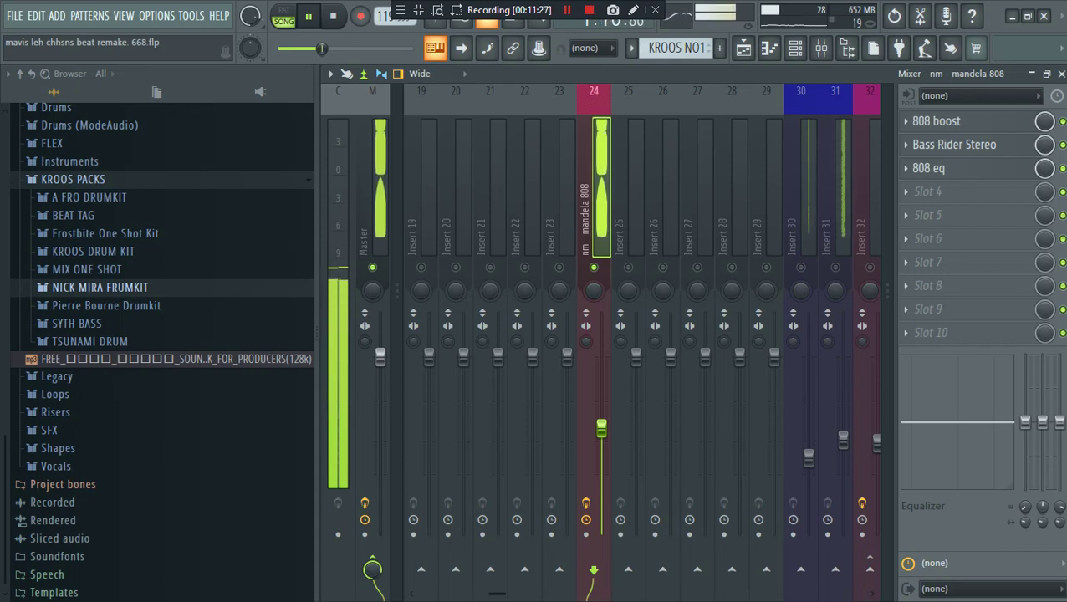
key("space")
right_click(593, 268)
Step: Select Insert 33, show its Abstract Chamber reverb settings, and close the plugin
scroll(630, 268, "down", 4)
scroll(630, 268, "up", 2)
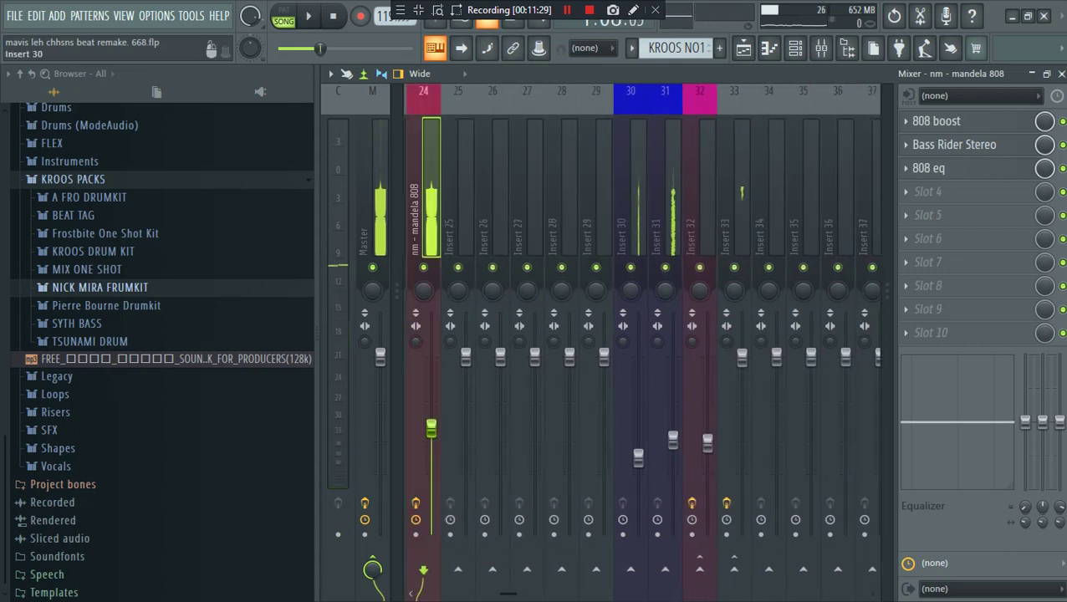
scroll(631, 267, "up", 2)
left_click(799, 209)
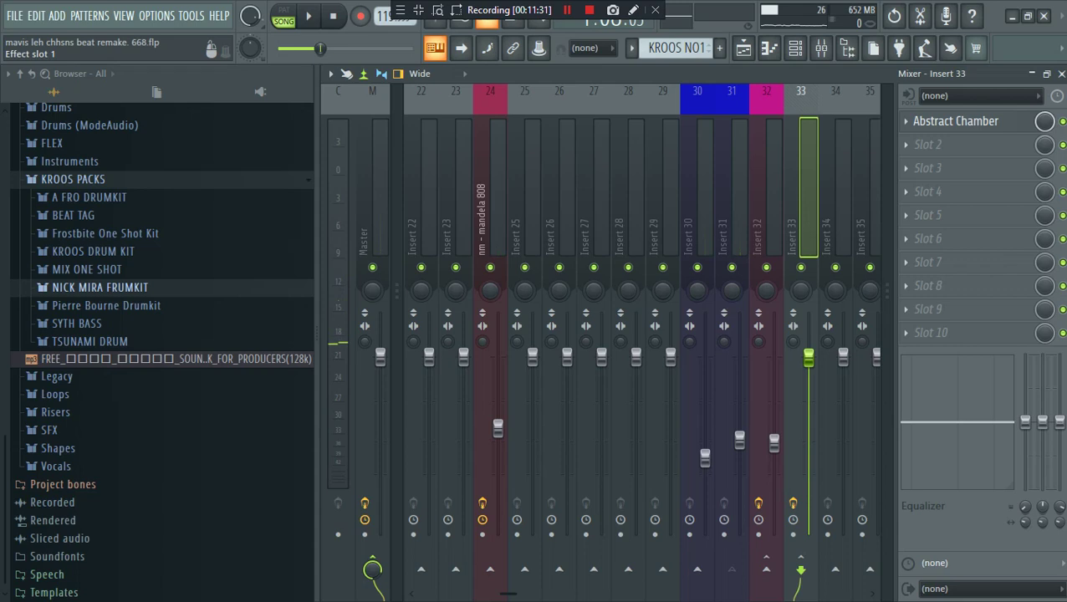
left_click(956, 122)
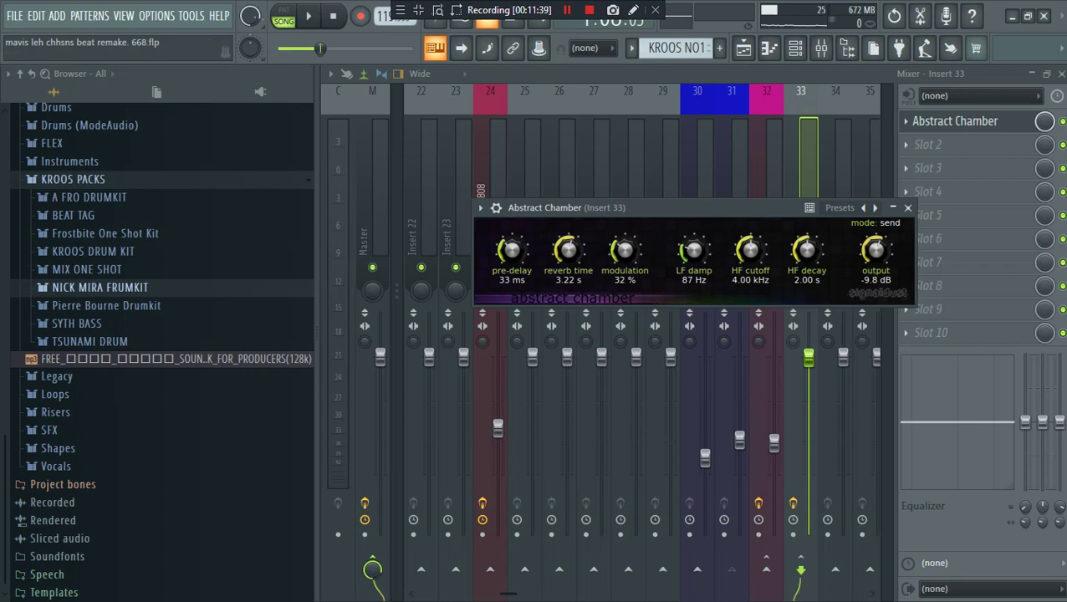
left_click(908, 208)
Step: Step back and forth through the inserts around Insert 38, reviewing their effect slots
scroll(673, 200, "down", 9)
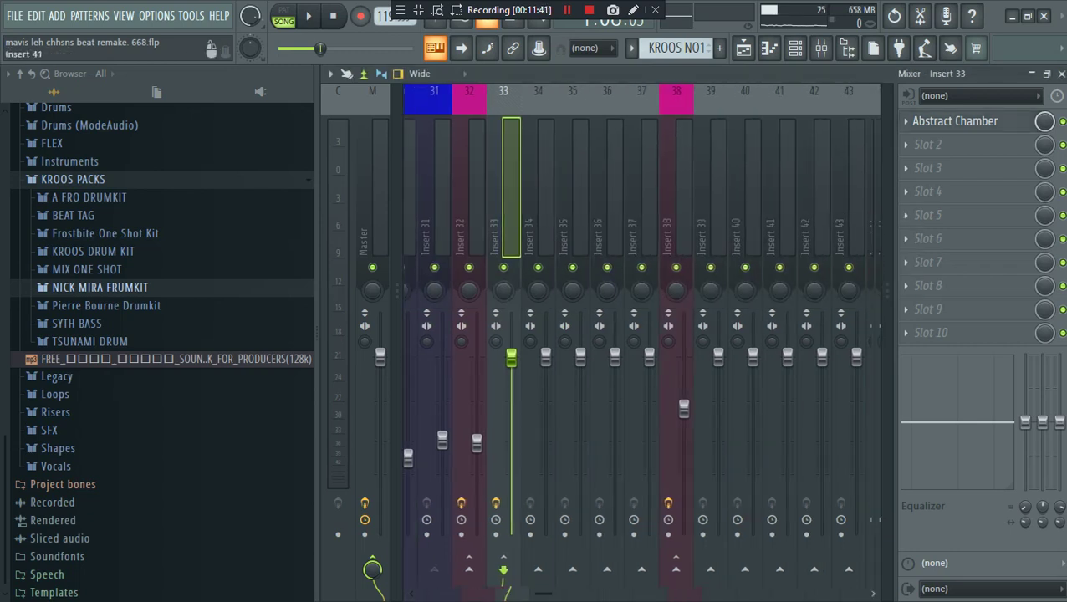
left_click(664, 200)
key("Left")
key("Left")
key("Left")
key("Left")
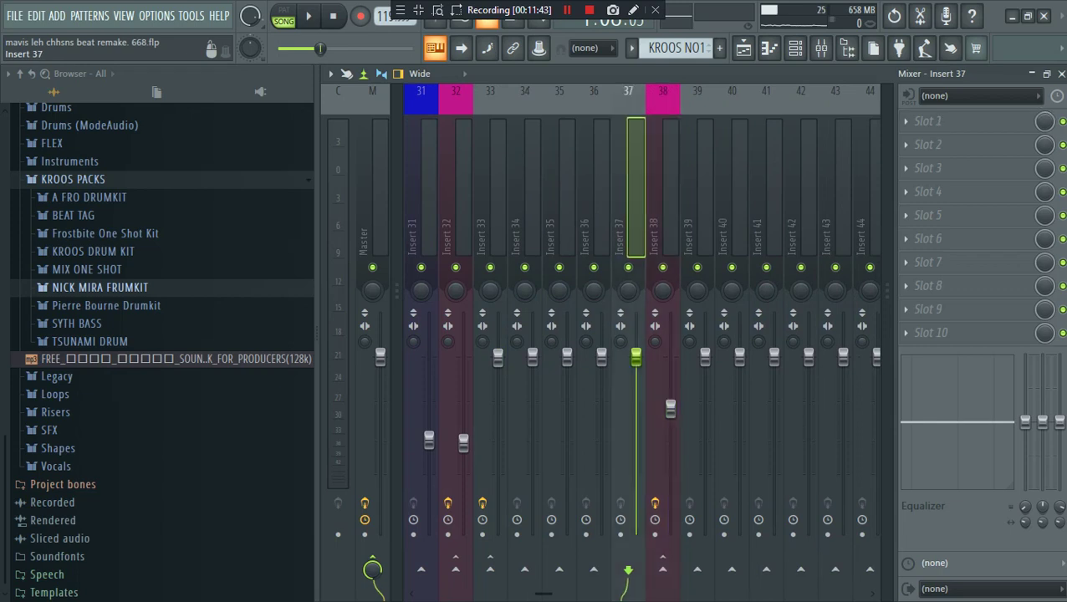
key("Right")
key("Right")
key("Right")
key("Right")
key("Right")
key("Right")
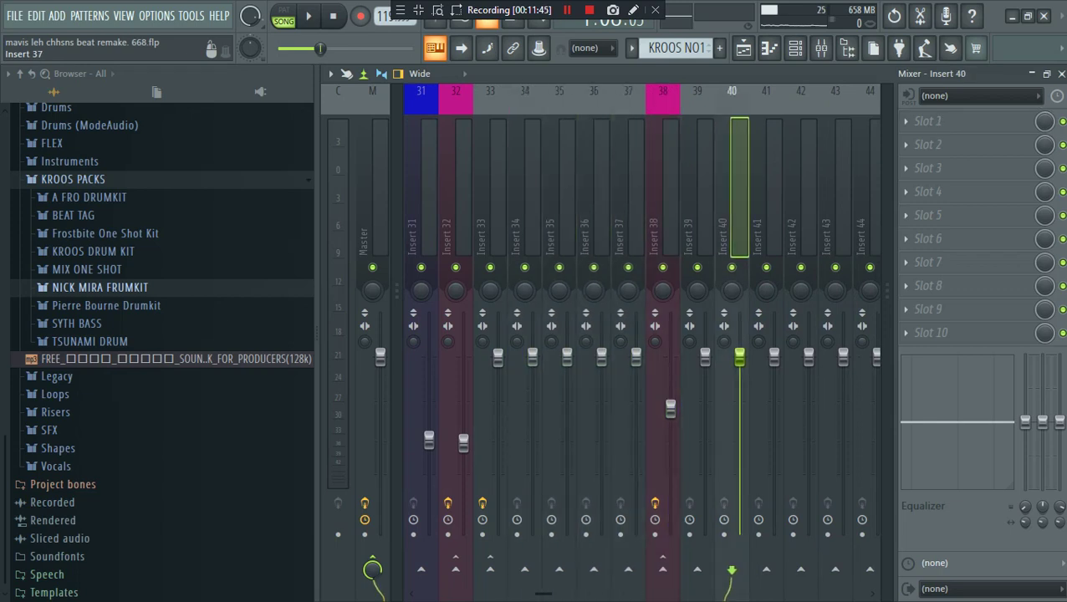
key("Left")
key("Left")
Step: Check several of the higher-numbered inserts for effects, ending on Insert 41
scroll(628, 334, "down", 9)
left_click(801, 201)
left_click(525, 201)
left_click(491, 201)
left_click(457, 200)
Step: Play the full mix with the first mixer inserts in view, switch to the playlist, and stop playback
scroll(525, 201, "up", 3)
left_click_drag(541, 593, 425, 594)
key("space")
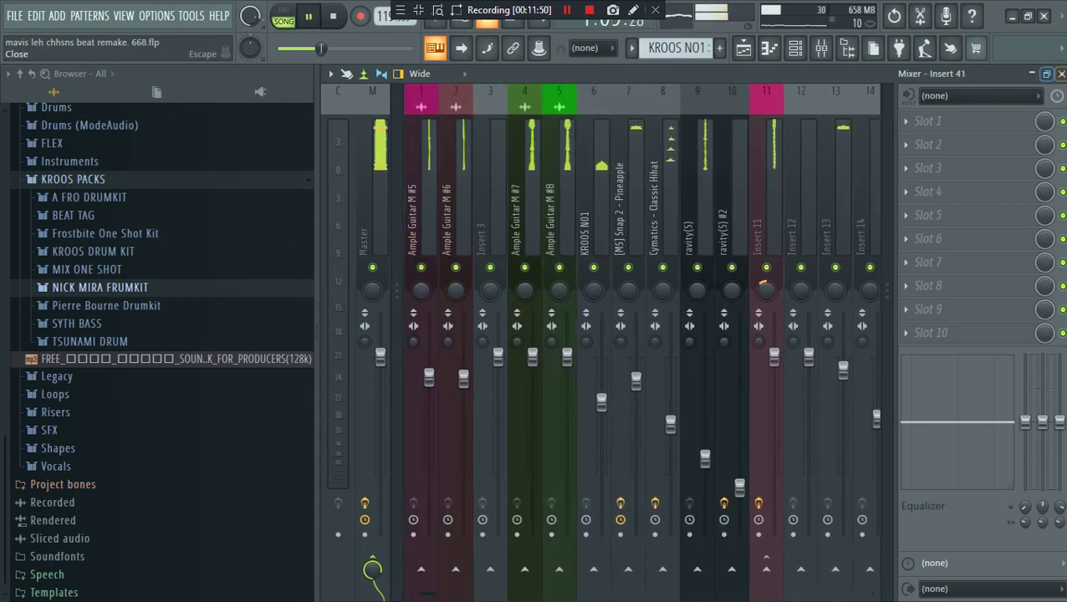
key("F5")
key("space")
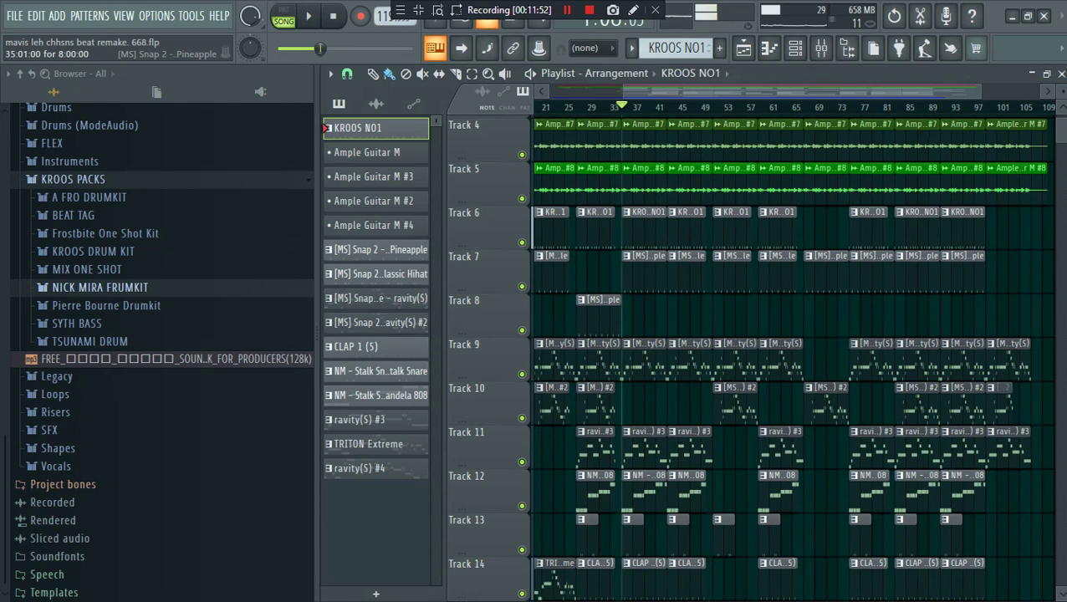
Step: Solo playlist Track 20 with the xxomoon mood feat mavis clip and unmute its channel in the channel rack during playback
scroll(485, 310, "down", 13)
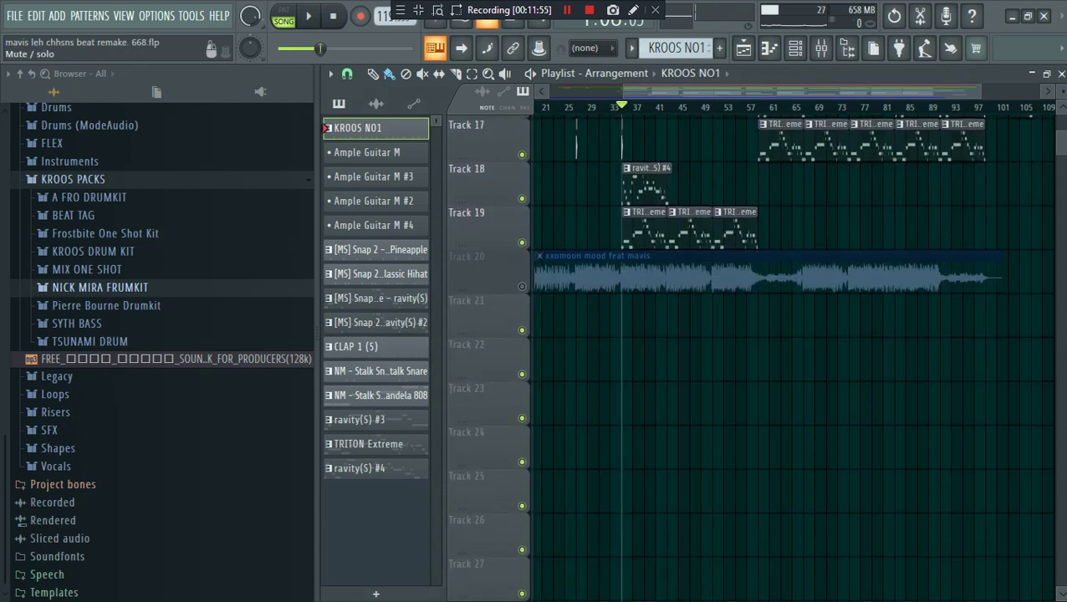
right_click(522, 287)
key("space")
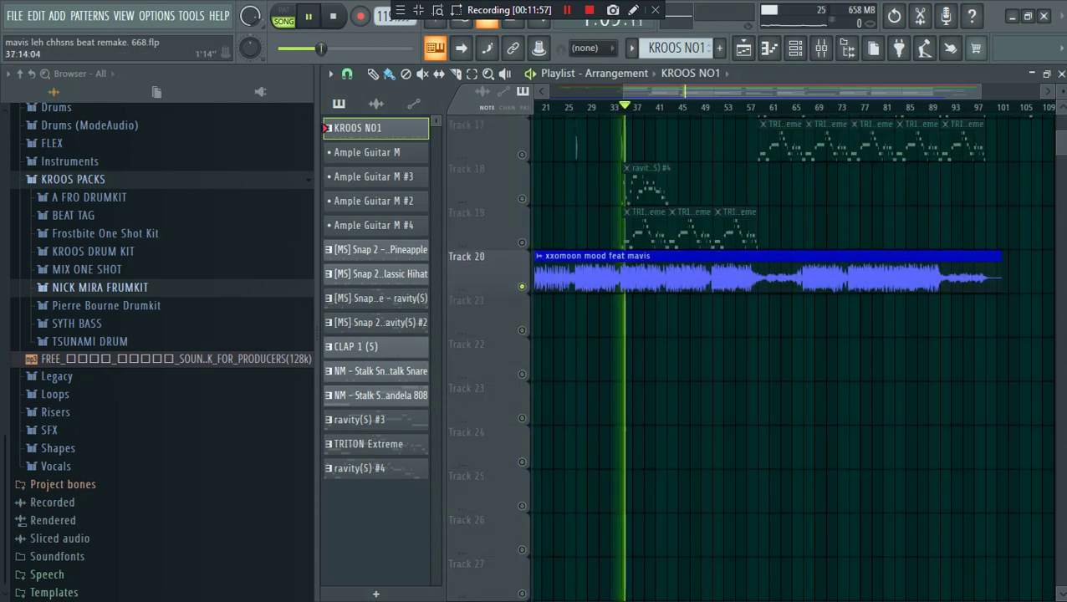
left_click(795, 49)
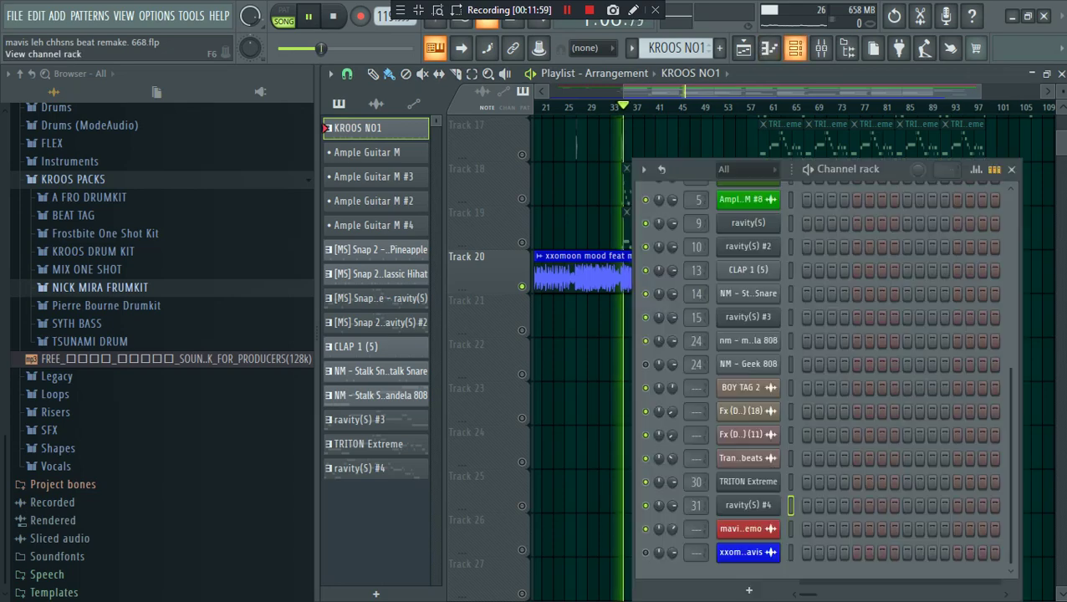
key("space")
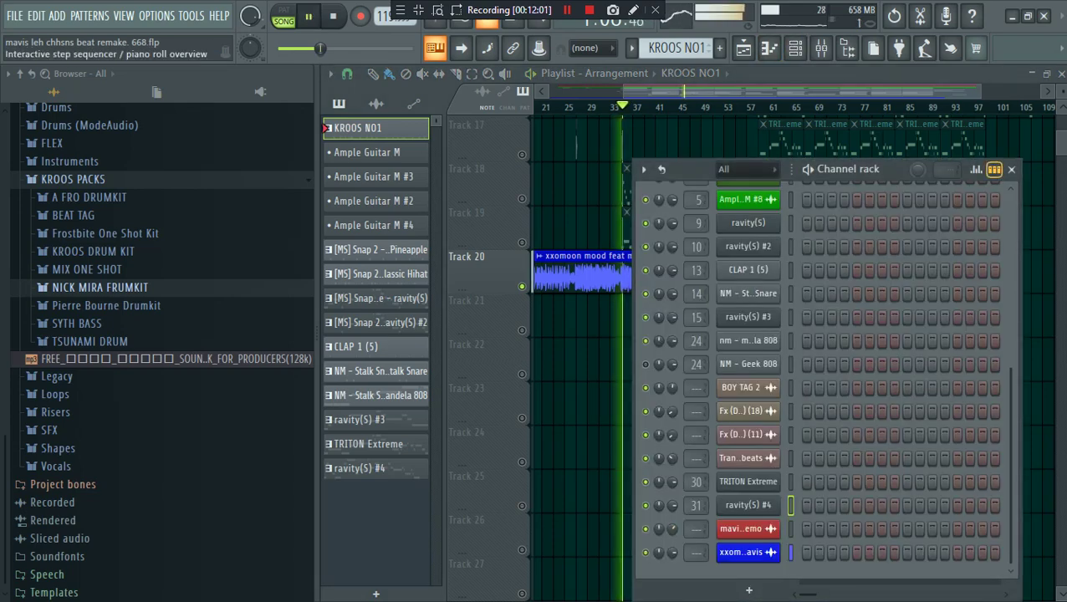
left_click(1011, 169)
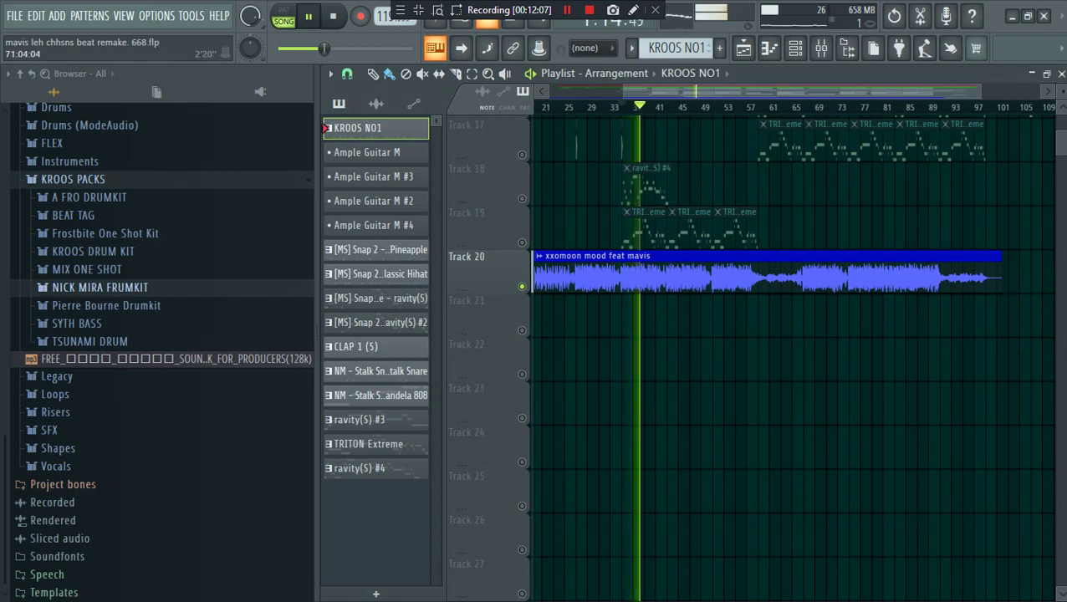
Step: Listen to the soloed xxomoon mood feat mavis clip up to about bar 50 and stop playback
scroll(826, 334, "down", 2)
scroll(734, 334, "up", 3)
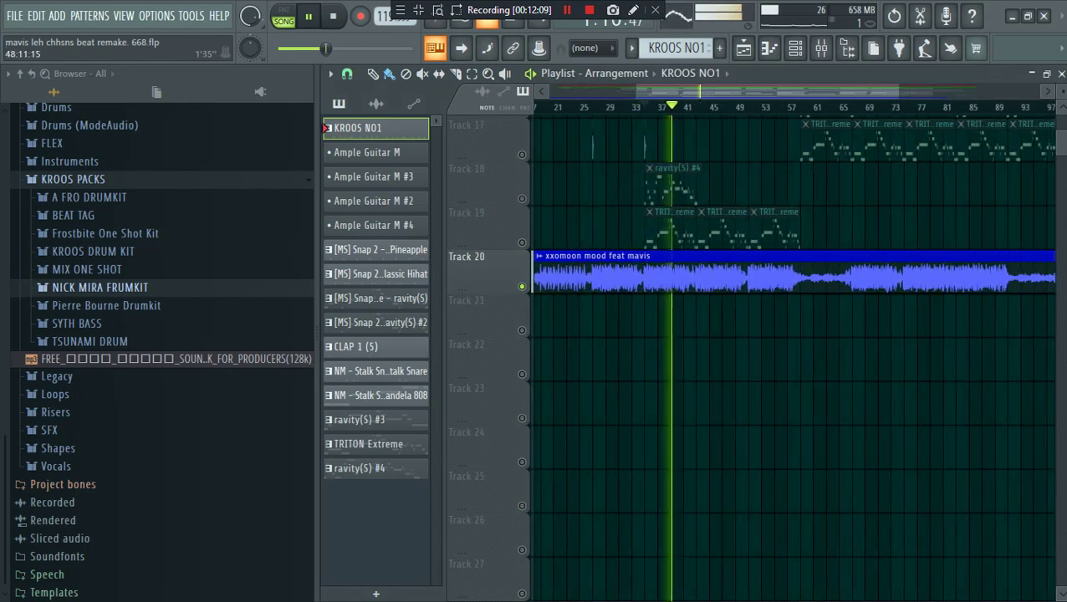
key("Page_Up")
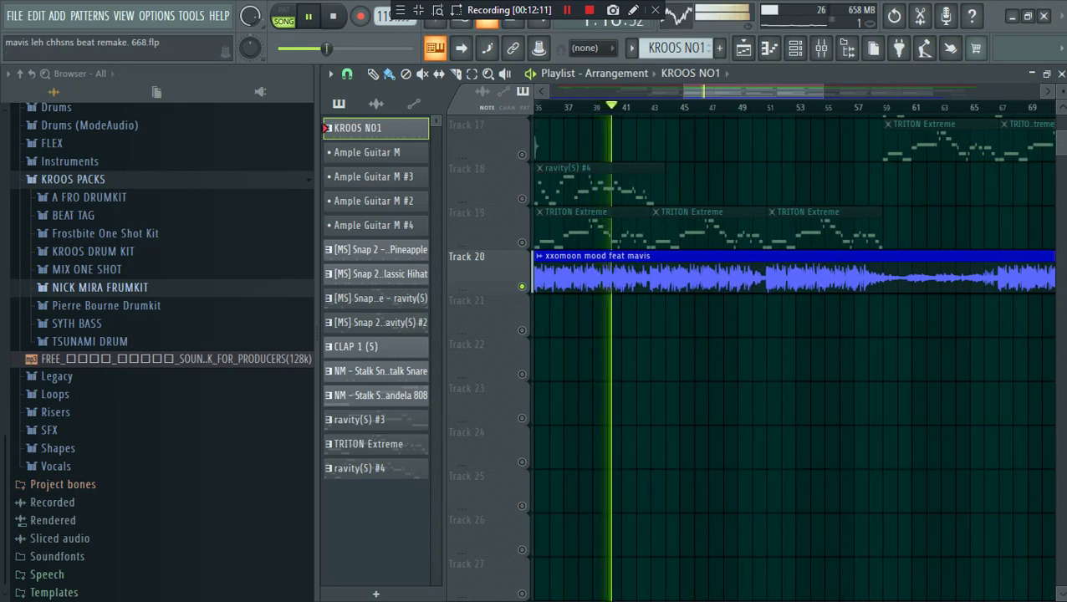
scroll(640, 334, "down", 1)
scroll(639, 335, "up", 3)
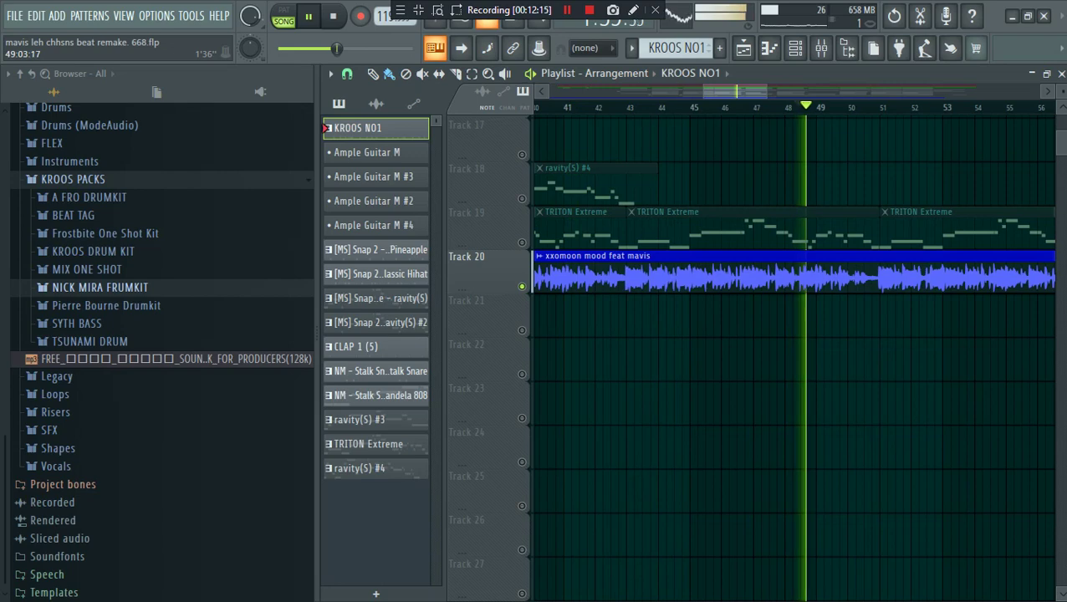
key("Page_Down")
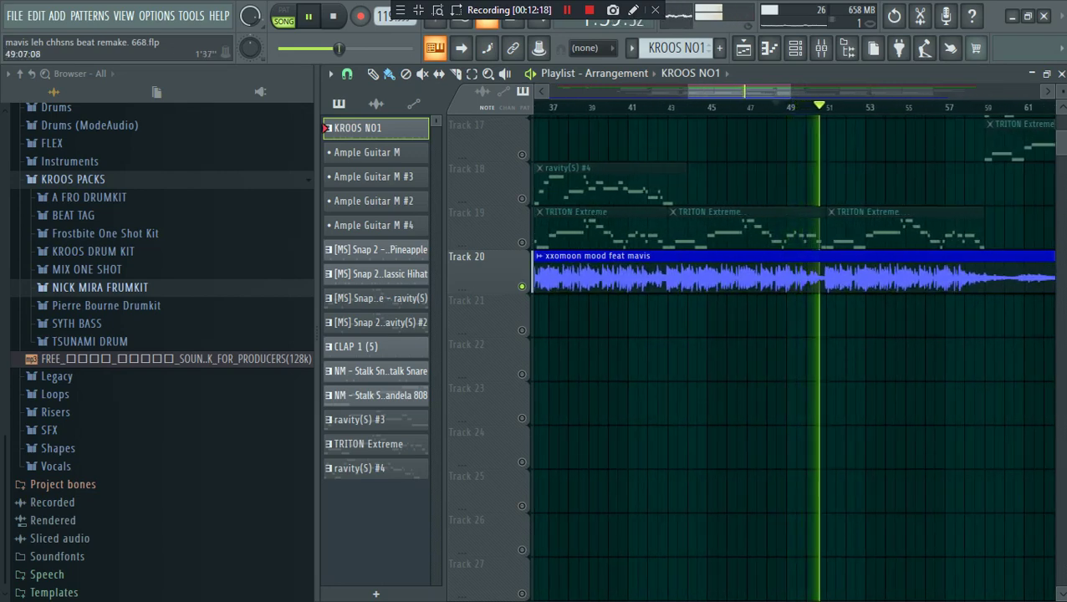
key("space")
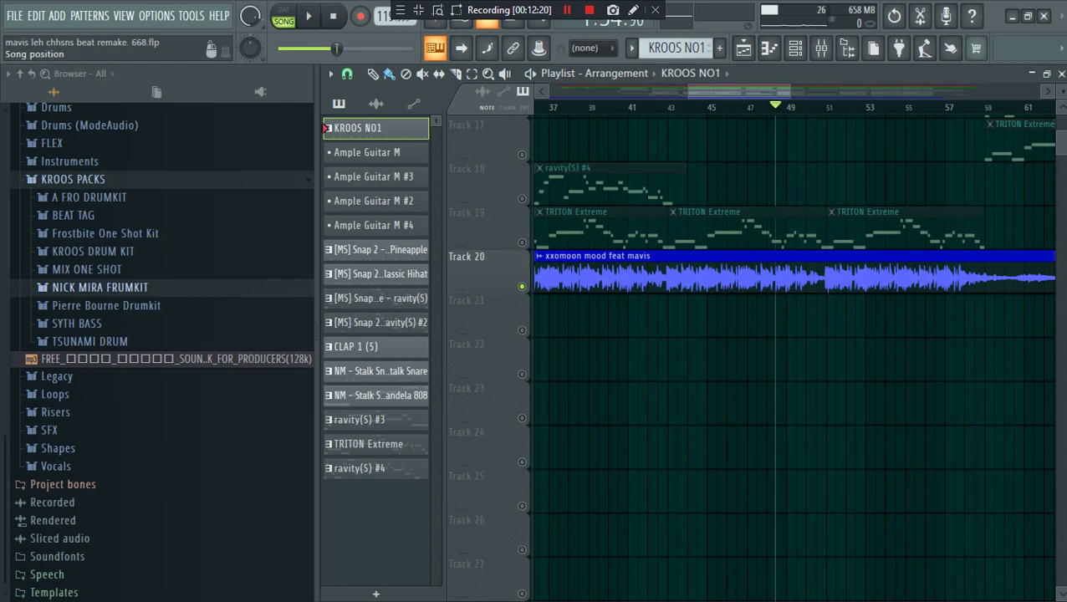
Step: Move the song position back to bar 1 and unsolo Track 20, leaving it muted and the other tracks enabled
scroll(621, 334, "up", 2)
scroll(633, 107, "down", 8)
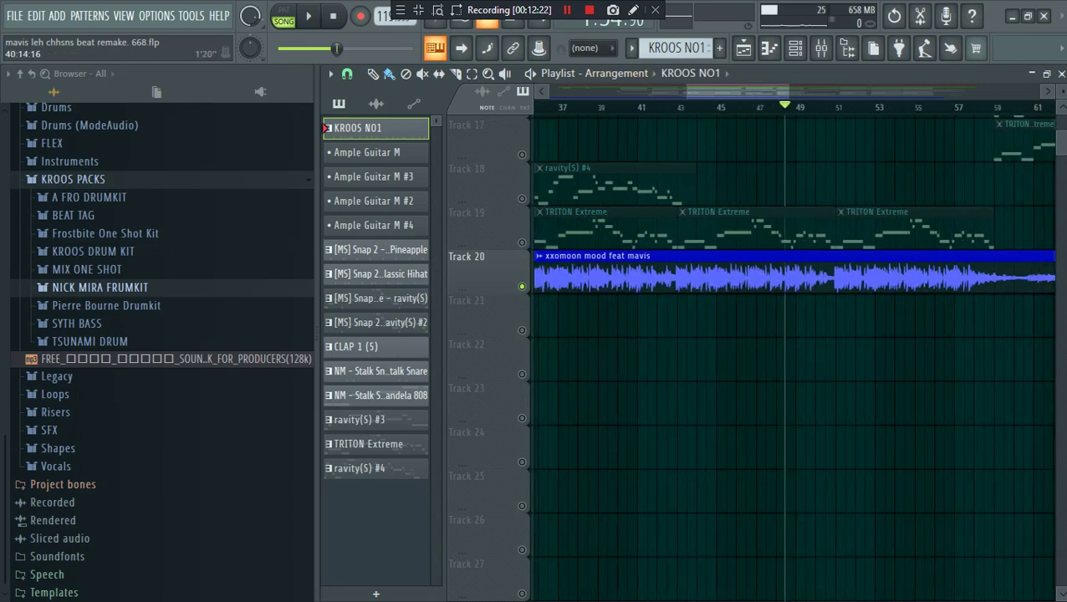
scroll(570, 139, "up", 4)
scroll(569, 150, "up", 6)
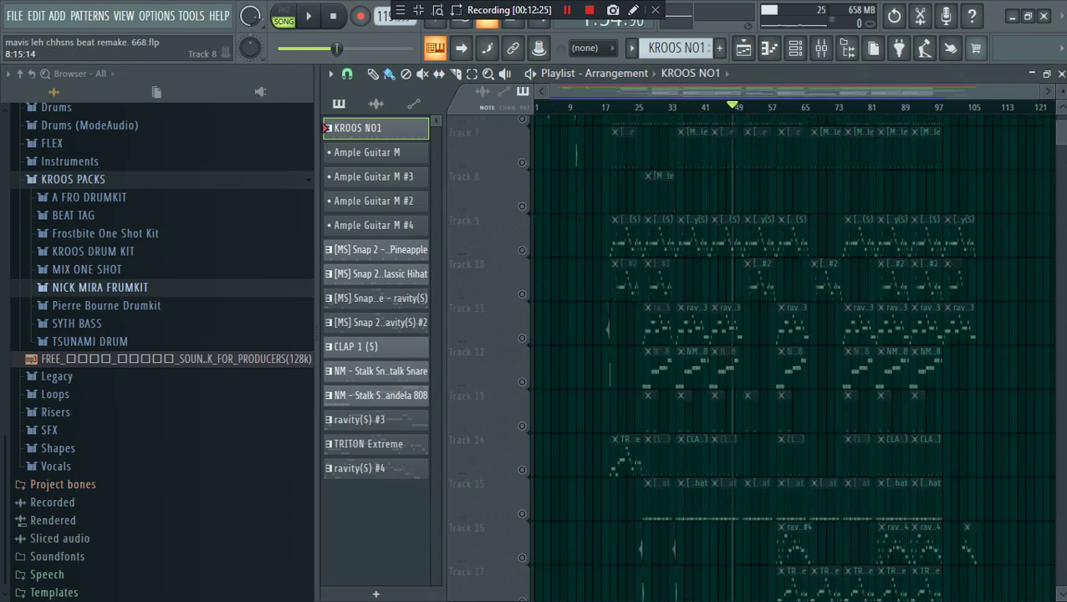
left_click(538, 107)
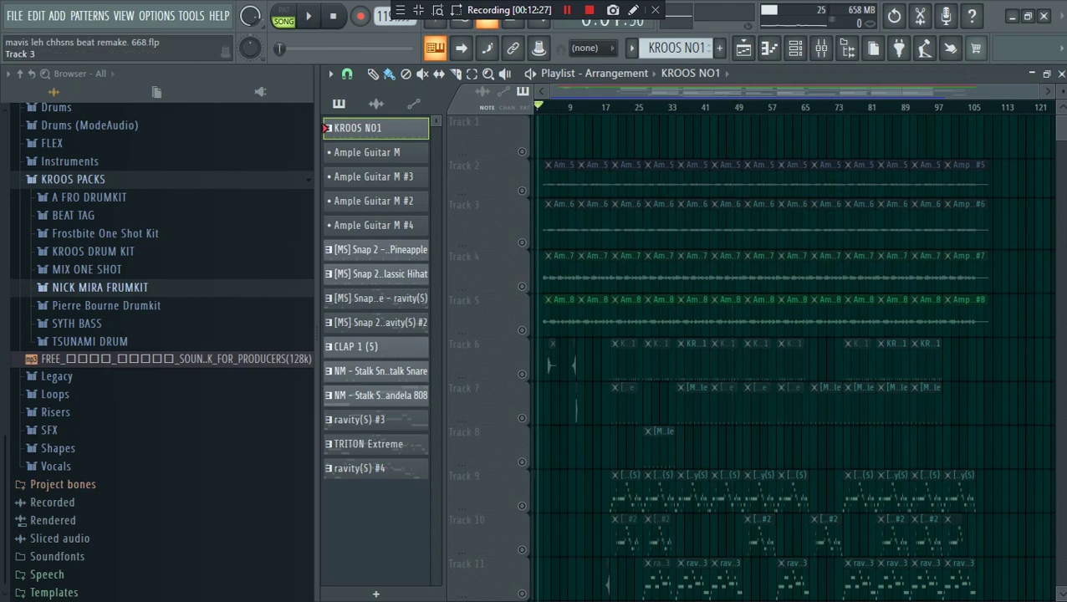
scroll(559, 317, "down", 7)
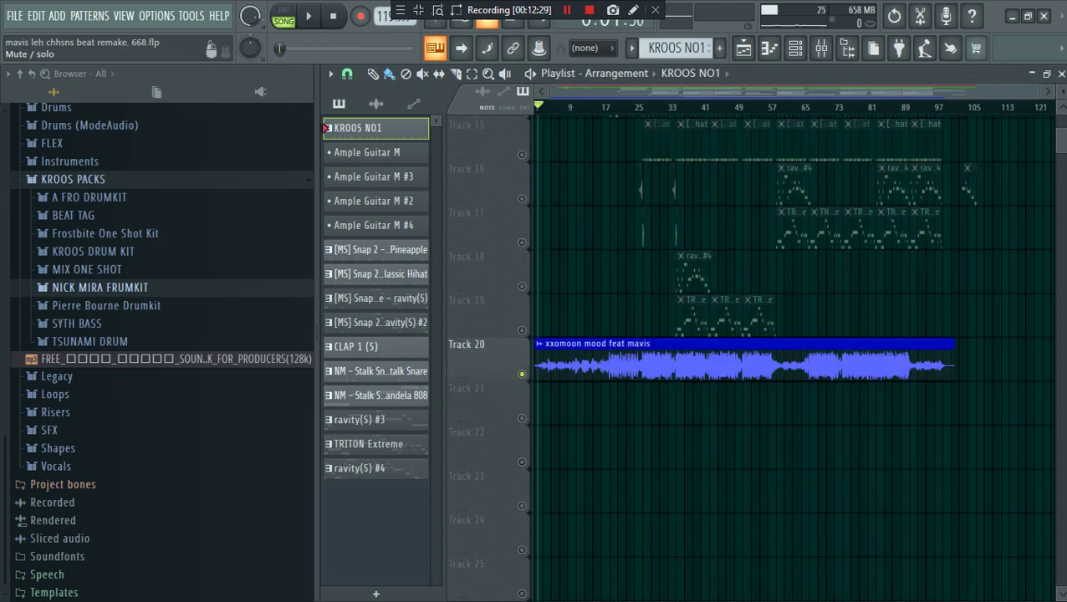
left_click(522, 374)
Step: Solo the KROOS NO1 insert in the mixer and unmute the nm - mandela 808 insert alongside it
scroll(652, 334, "up", 3)
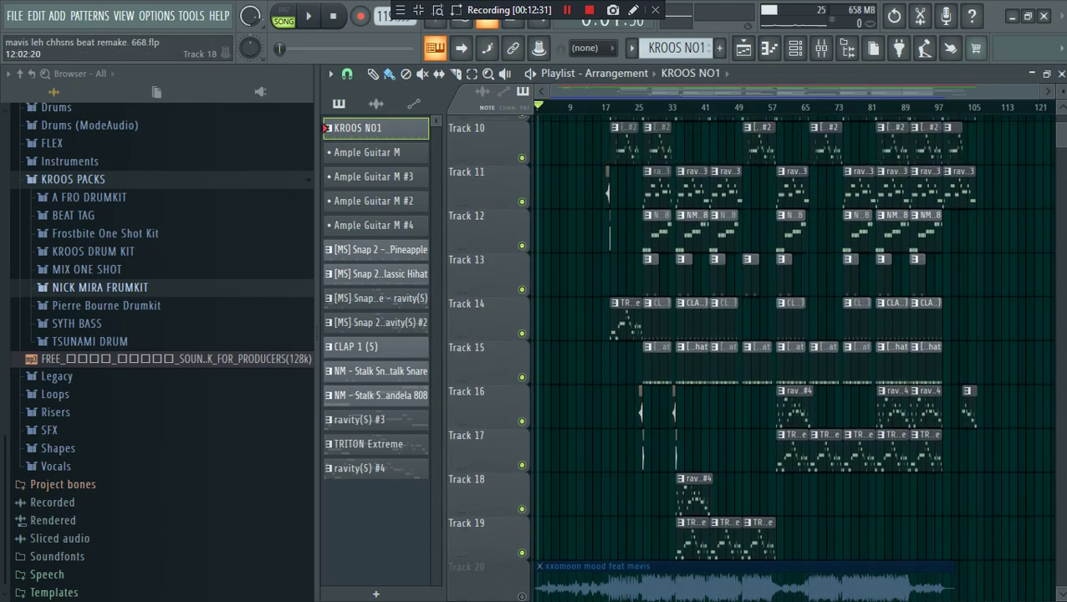
left_click(822, 47)
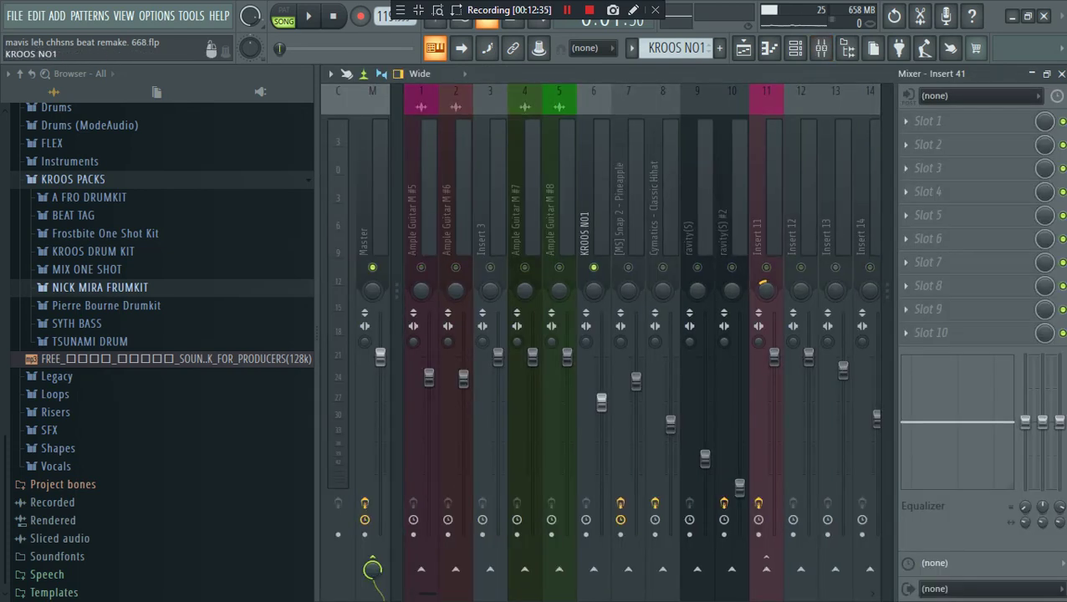
scroll(587, 339, "down", 5)
scroll(587, 339, "up", 5)
scroll(587, 340, "down", 10)
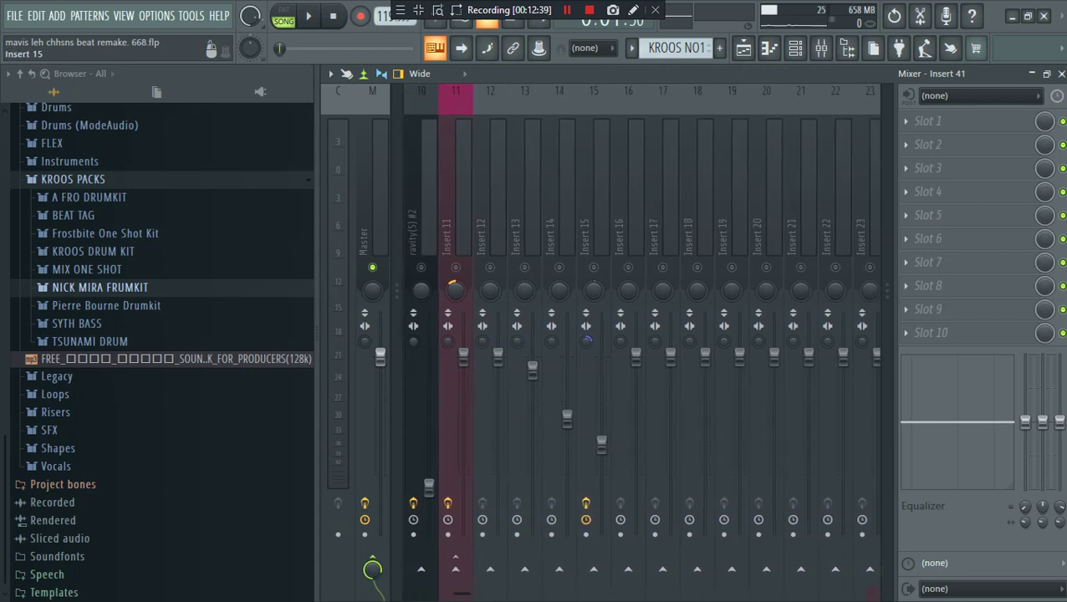
left_click(593, 267)
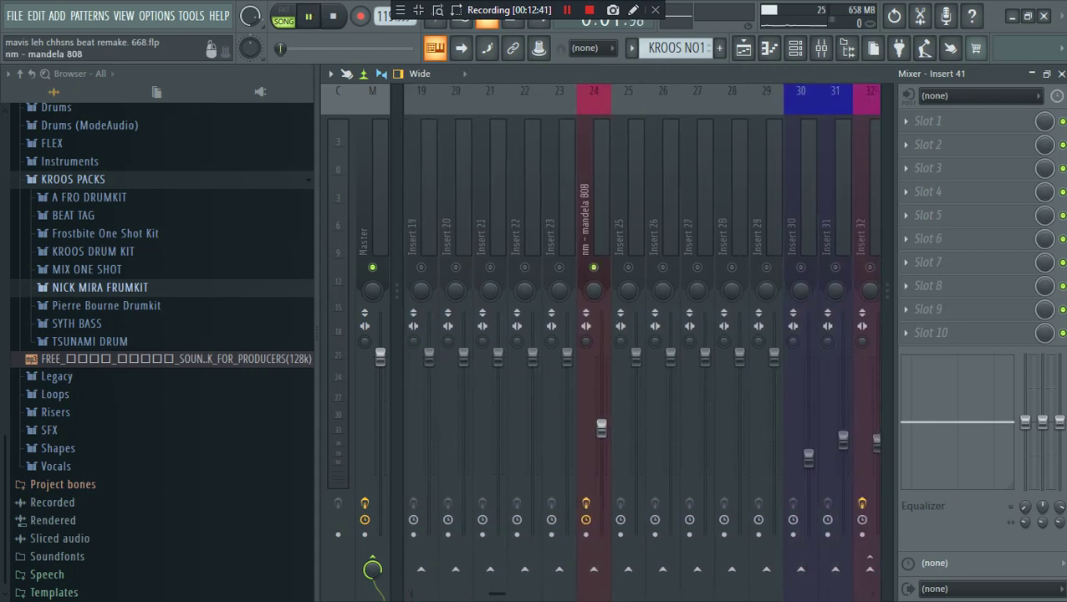
scroll(602, 339, "up", 6)
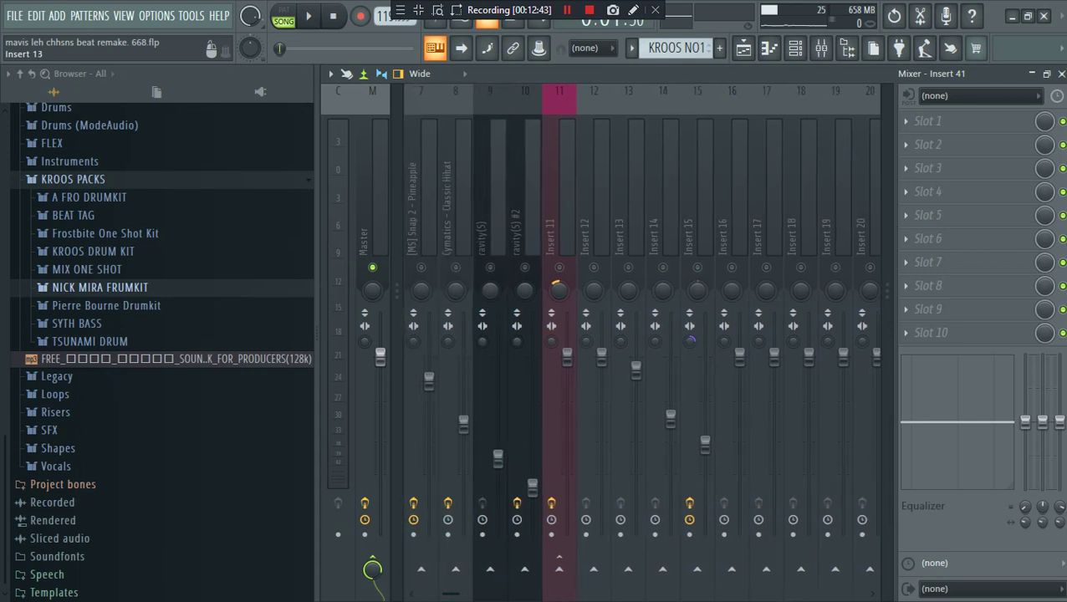
scroll(691, 341, "up", 3)
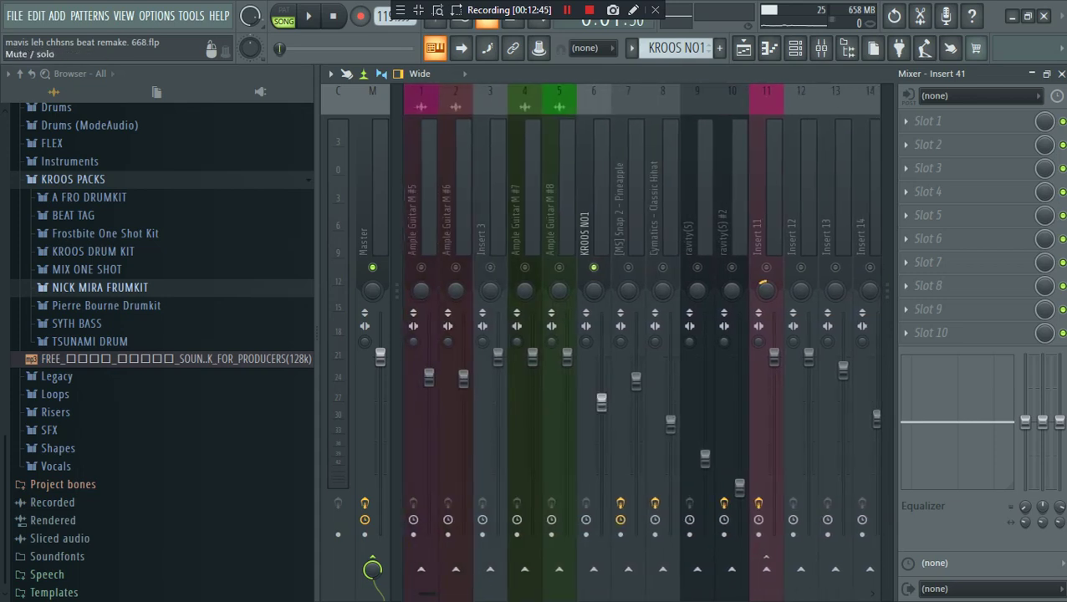
Step: Unsolo the KROOS NO1 insert to enable all mixer inserts, look through the inserts and close the mixer
right_click(594, 267)
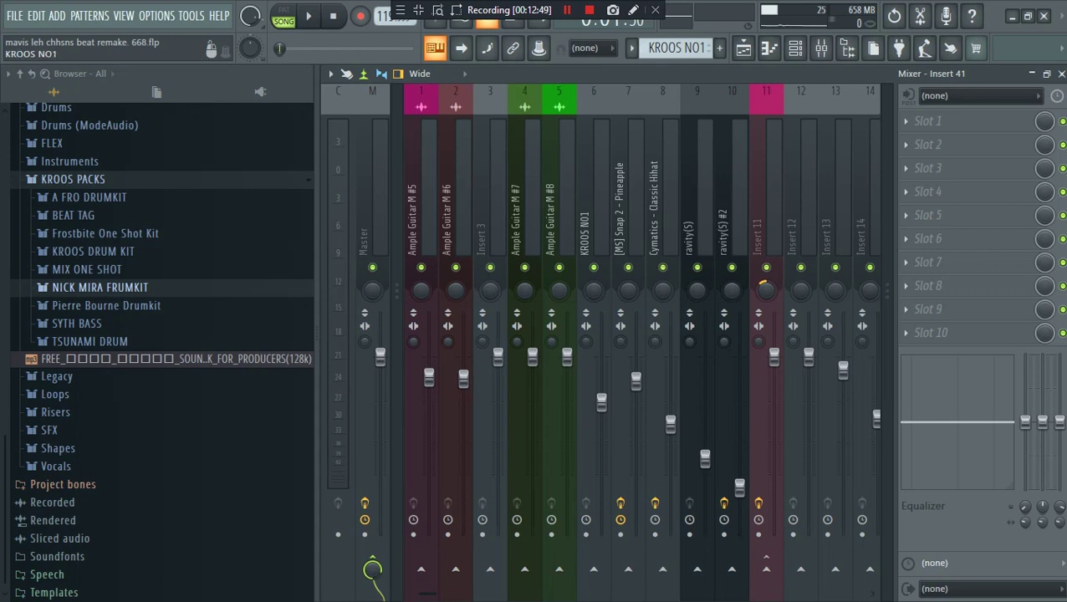
scroll(594, 339, "down", 12)
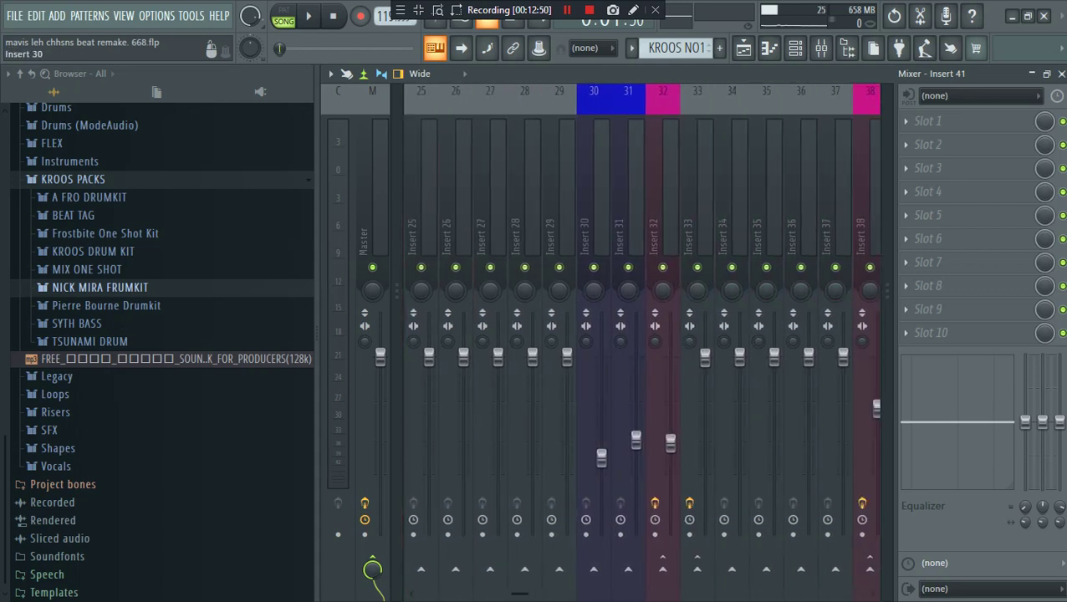
scroll(594, 340, "down", 8)
scroll(594, 339, "up", 20)
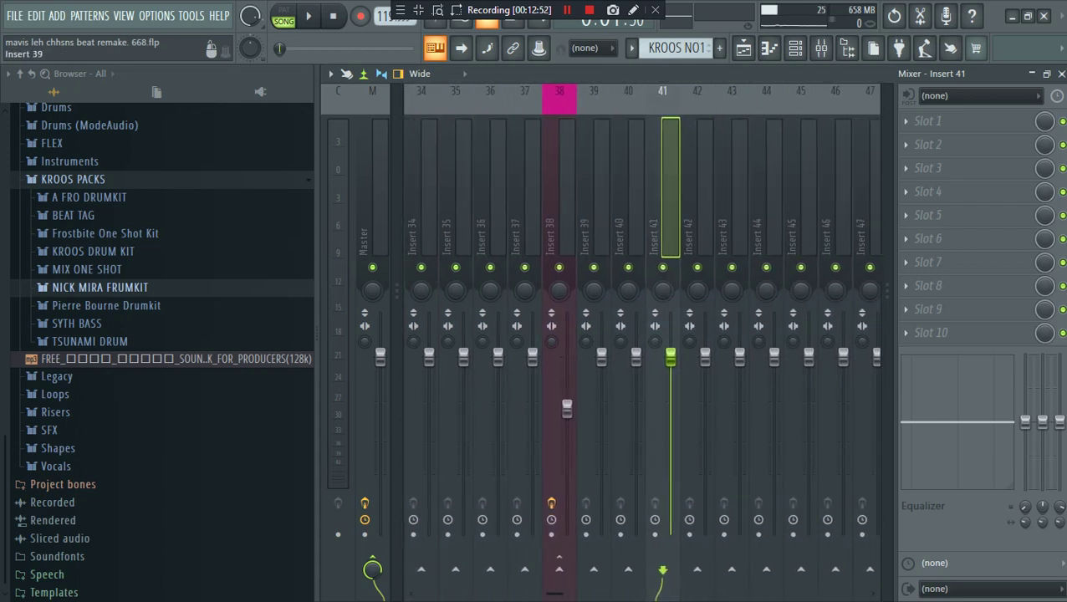
scroll(594, 339, "down", 9)
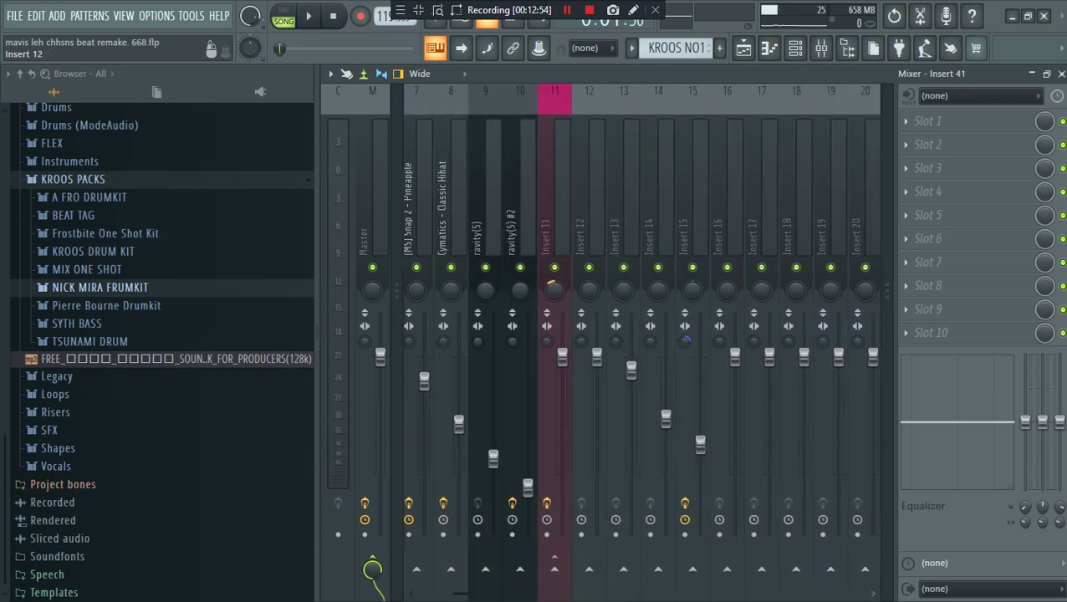
scroll(593, 339, "up", 9)
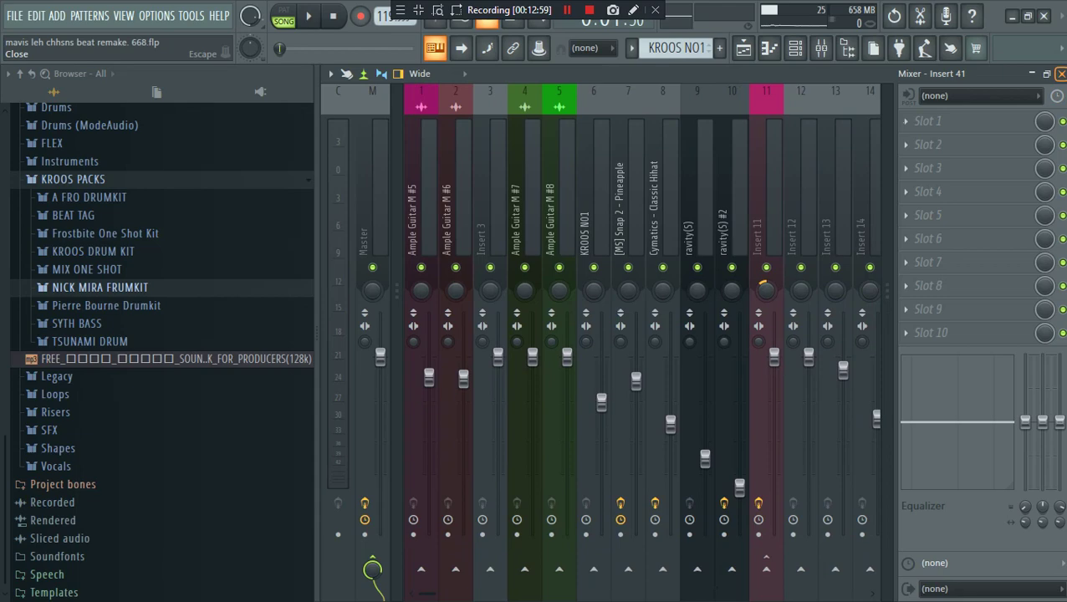
left_click(1061, 73)
Step: Play the opening Ample Guitar section of the playlist from bar 3 for a few seconds and stop playback
scroll(753, 352, "up", 7)
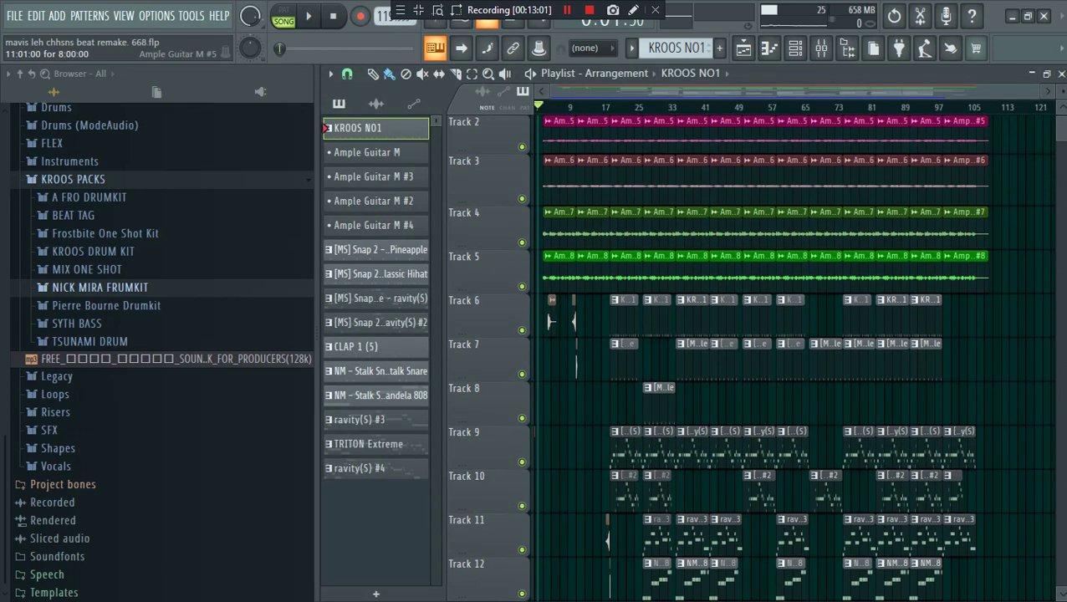
scroll(543, 402, "up", 5)
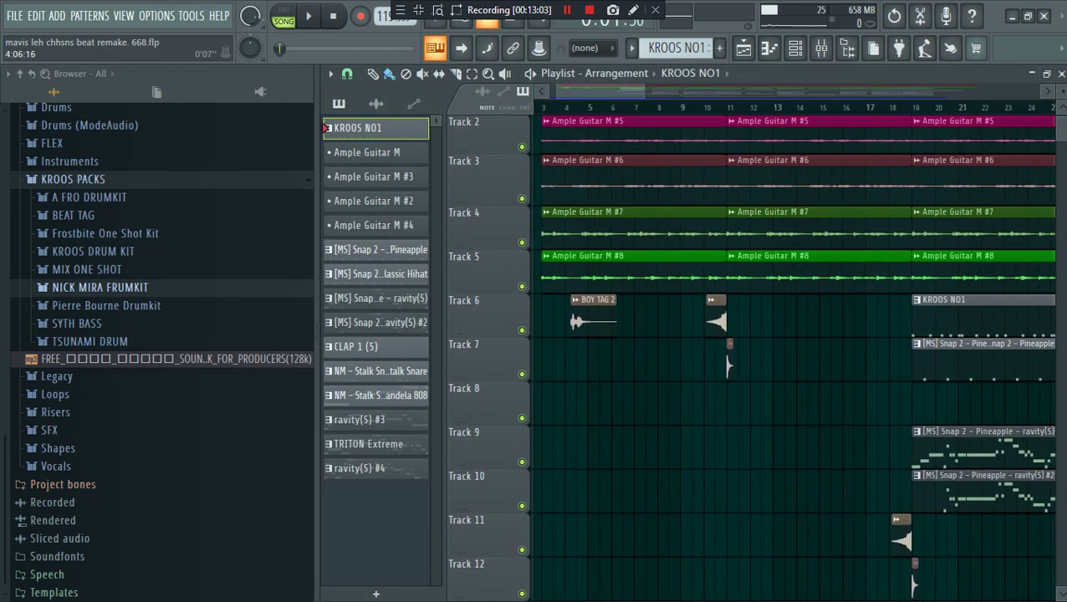
scroll(574, 401, "left", 1)
scroll(794, 351, "up", 4, "ctrl")
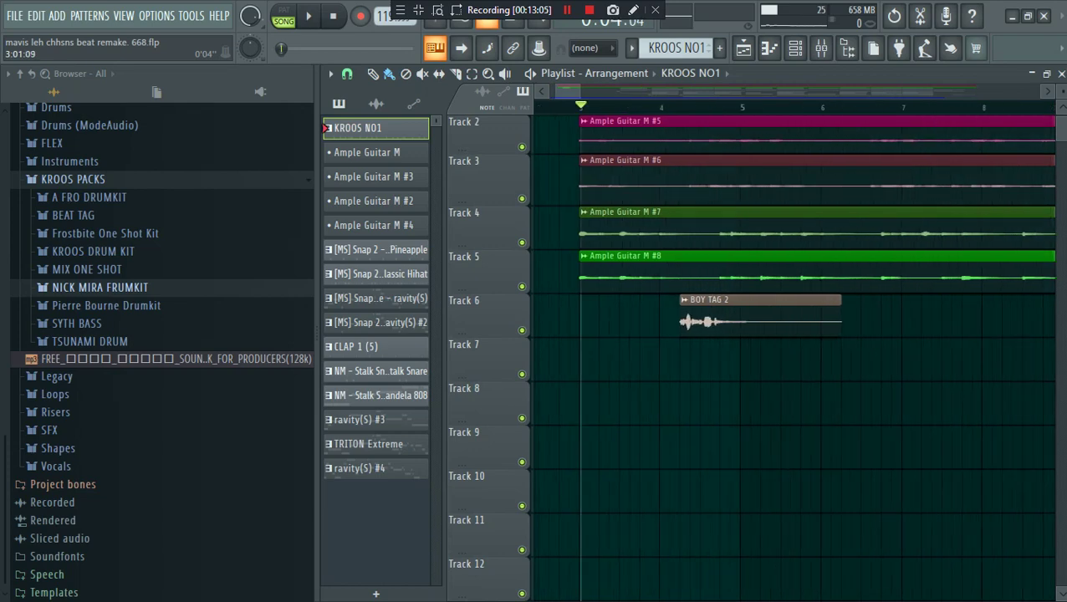
key("space")
scroll(793, 351, "down", 6, "ctrl")
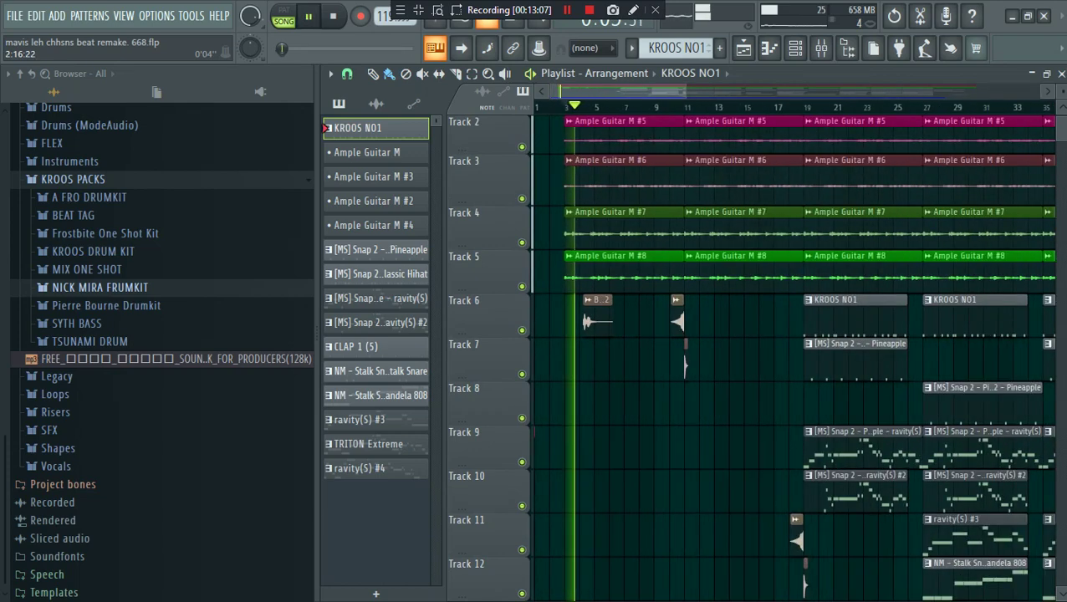
scroll(794, 351, "up", 6, "ctrl")
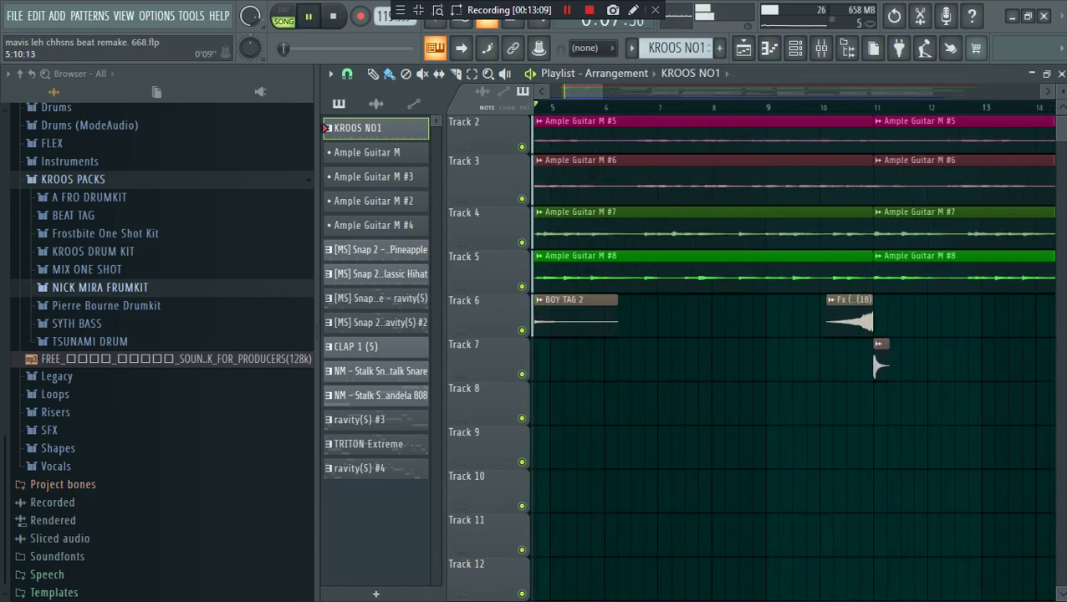
key("space")
Step: Pick the BOY TAG 2 clip on Track 6 and listen briefly to the song around it
left_click(769, 316)
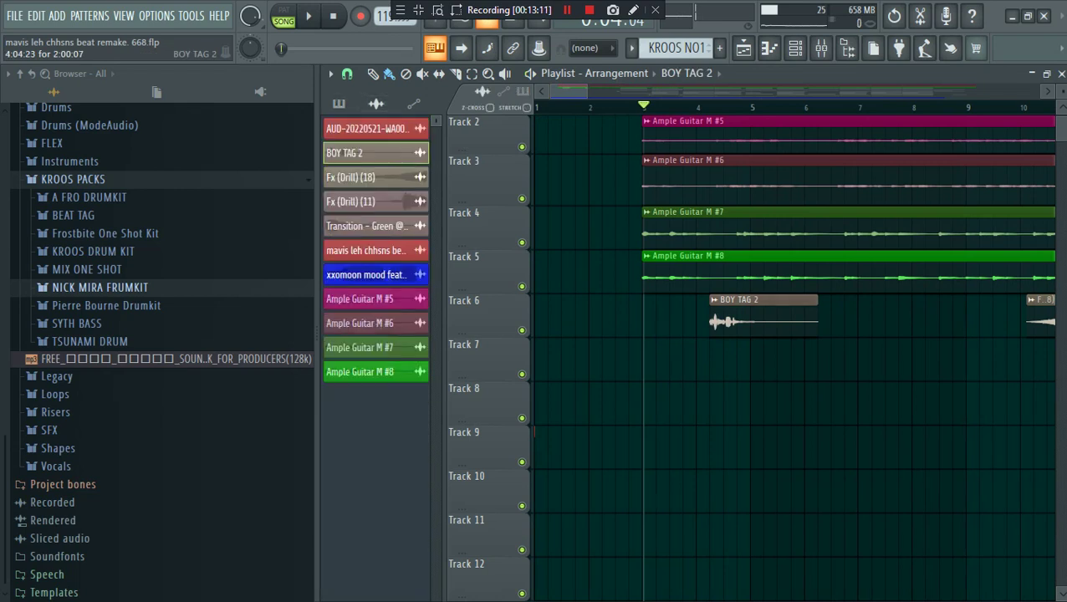
scroll(711, 351, "up", 6, "ctrl")
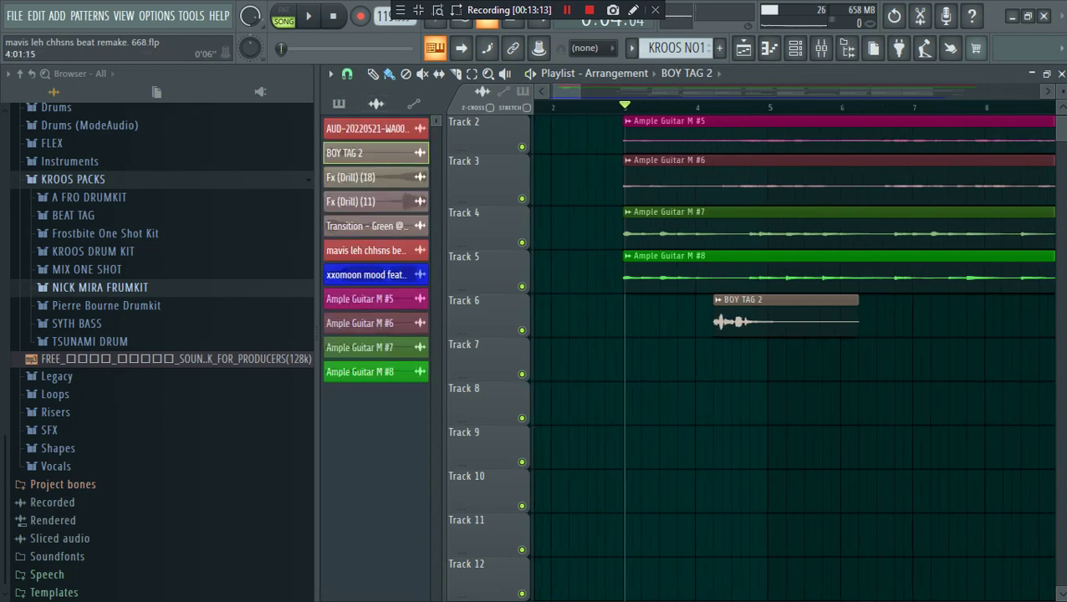
key("space")
key("space")
scroll(723, 352, "down", 6, "ctrl")
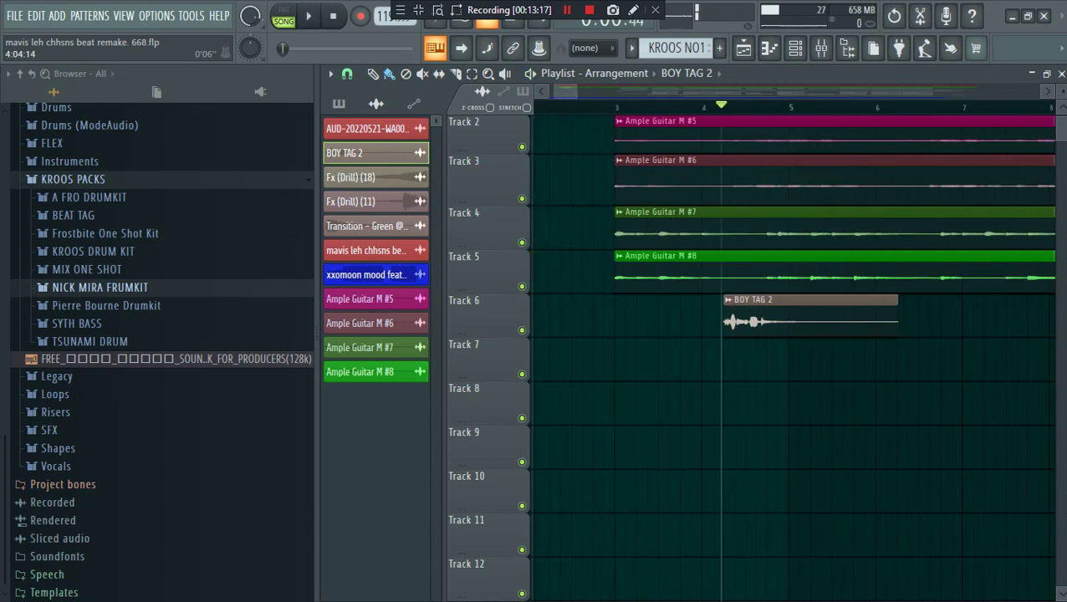
Step: Move the song position to about bar 10 and listen to the Fx (Drill) (18) riser leading into bar 11
scroll(724, 276, "down", 3)
left_click(880, 107)
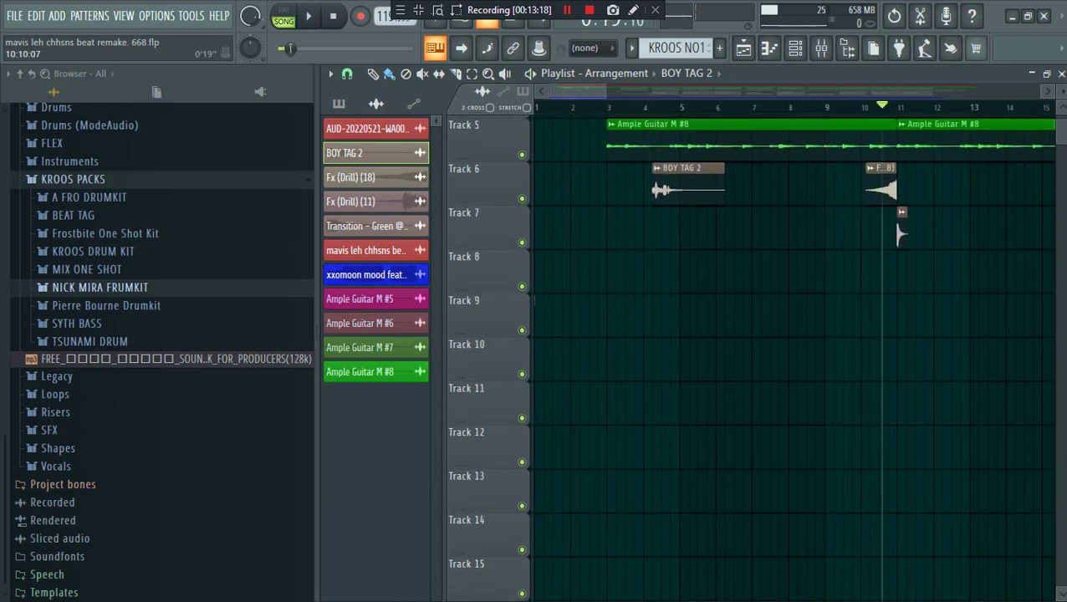
key("space")
scroll(896, 276, "up", 6, "ctrl")
key("space")
double_click(836, 184)
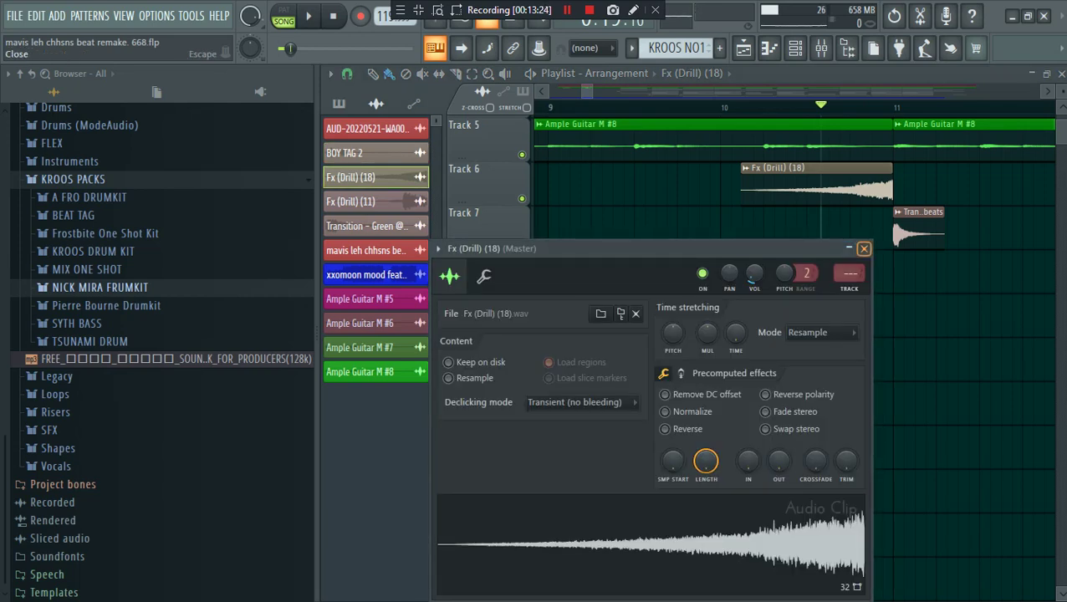
left_click(864, 248)
double_click(920, 212)
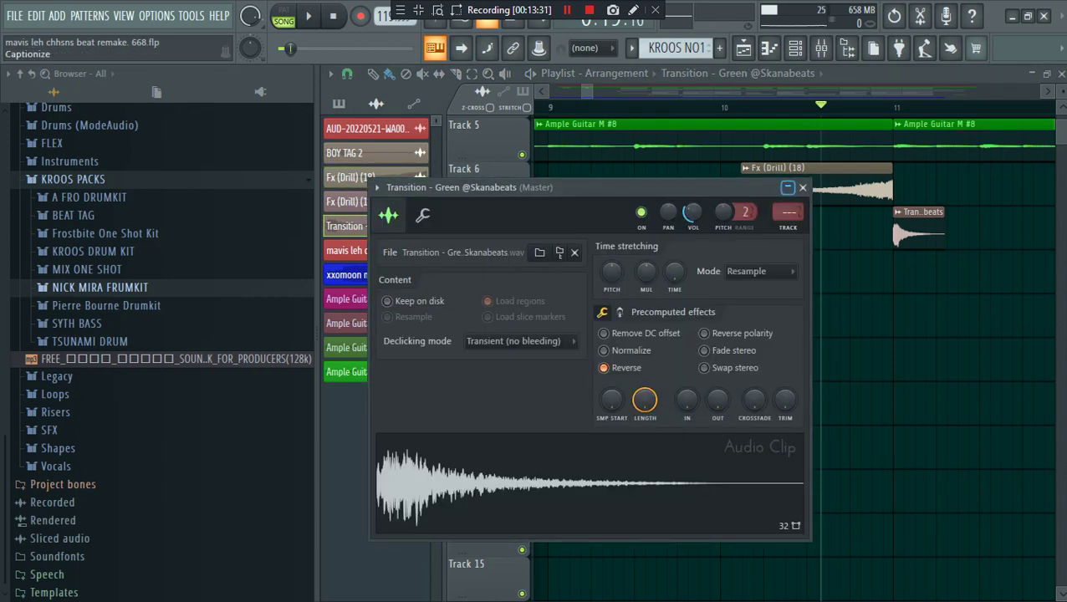
left_click(803, 188)
Step: Examine how the guitar, drum, melody and effect clips are arranged across the playlist tracks from the intro to the end
scroll(753, 351, "down", 4)
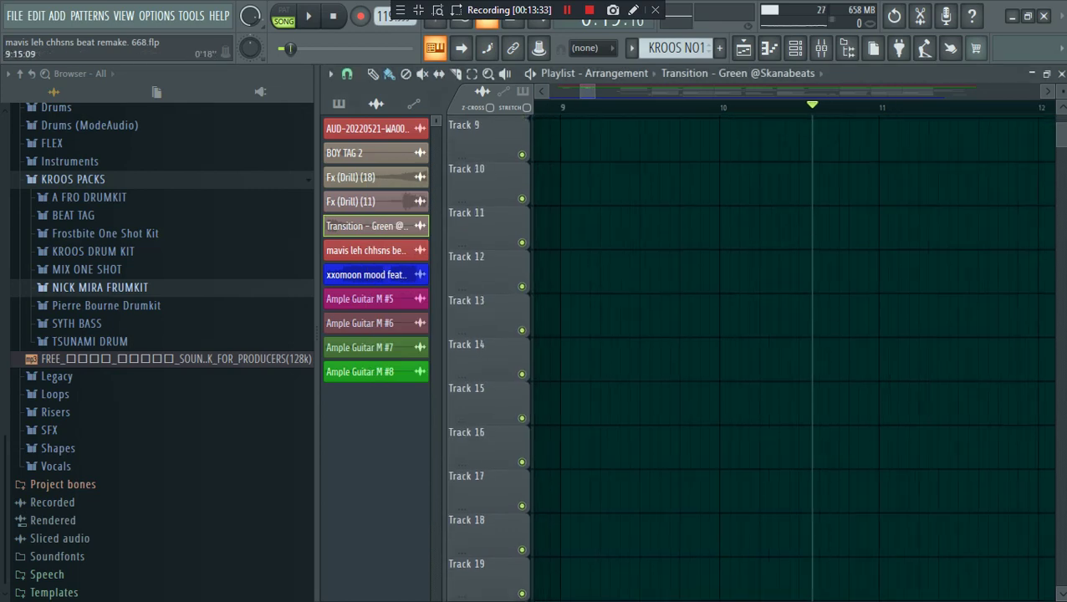
scroll(752, 351, "up", 4)
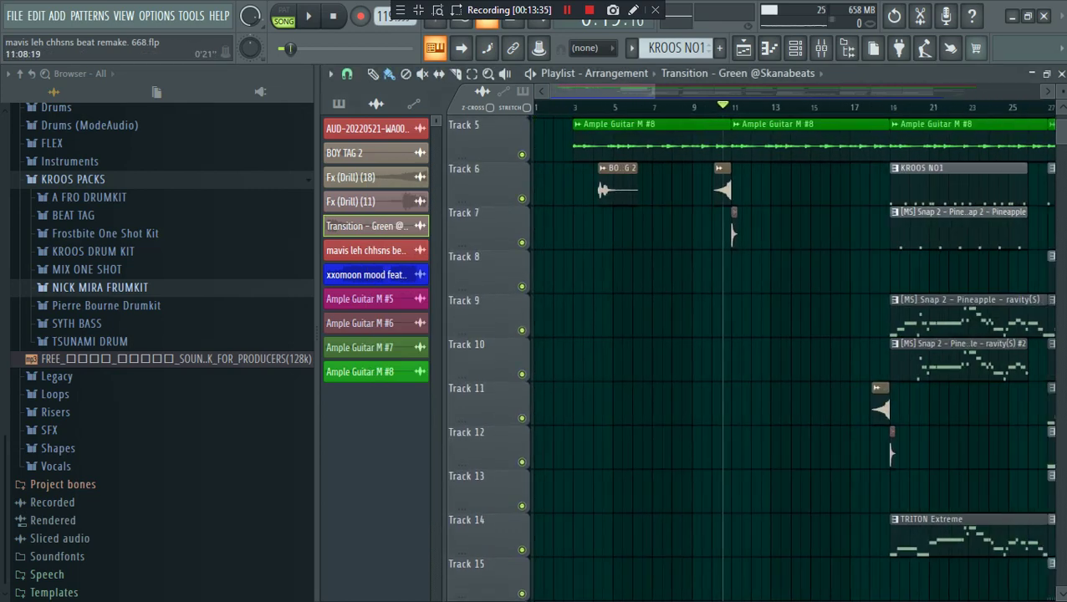
scroll(753, 351, "up", 2)
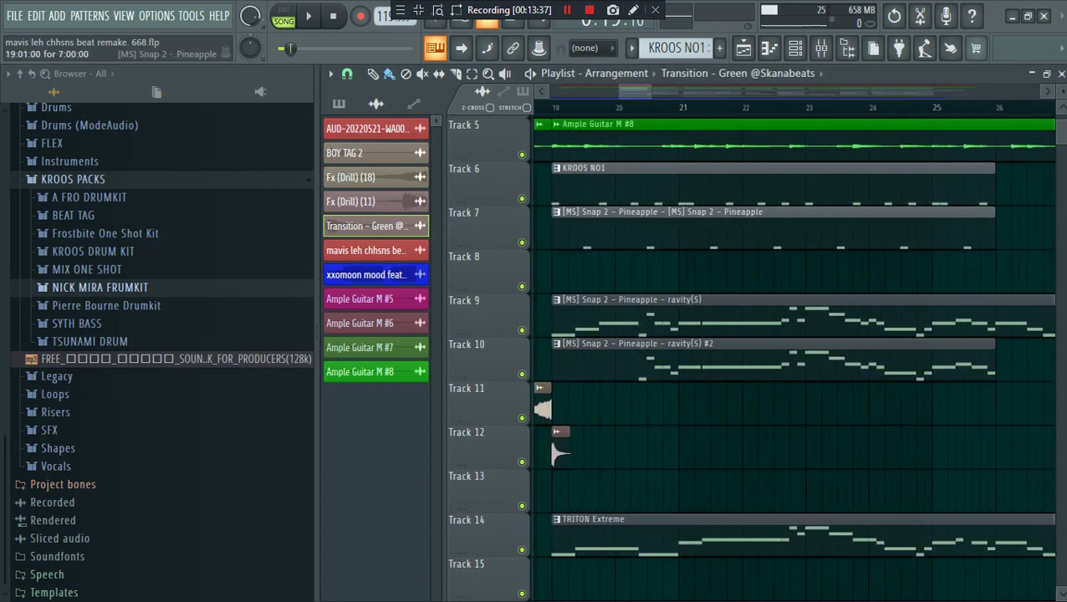
scroll(752, 351, "down", 11)
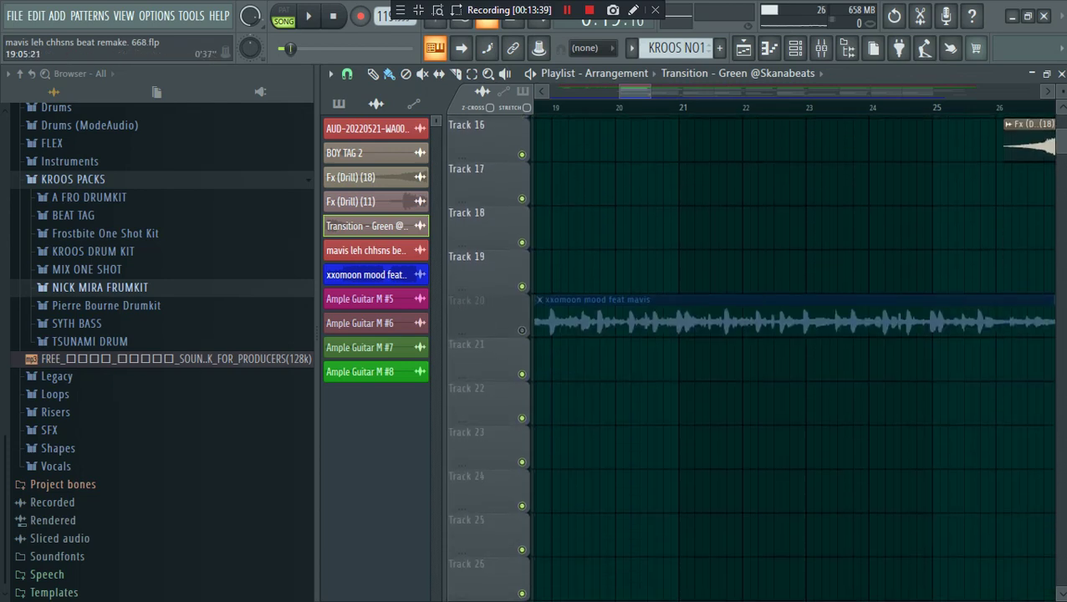
scroll(752, 351, "down", 4)
scroll(753, 352, "up", 7)
scroll(684, 489, "up", 1)
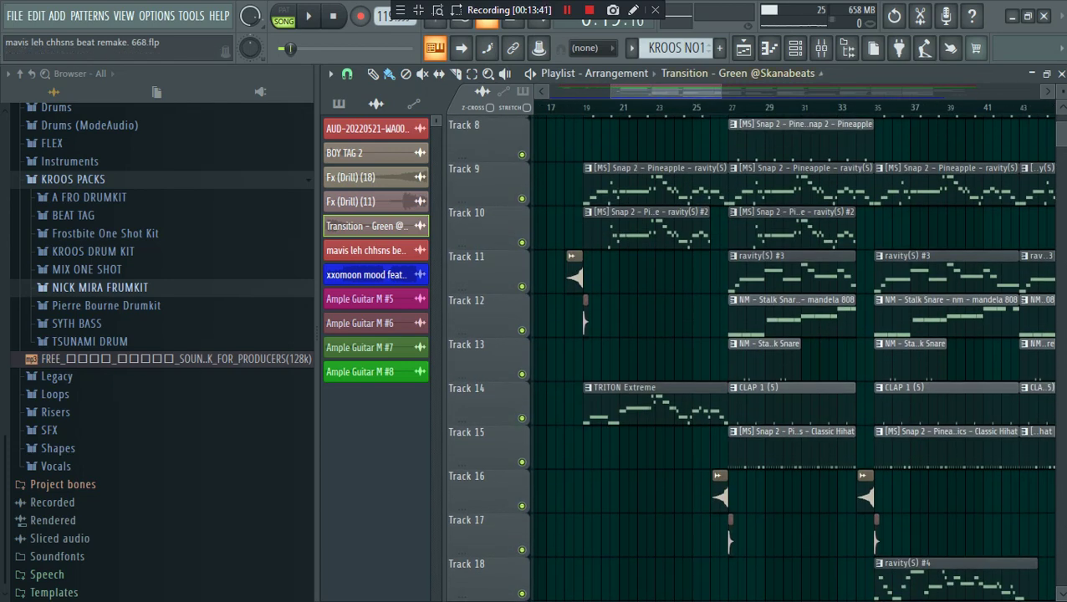
scroll(710, 107, "down", 4)
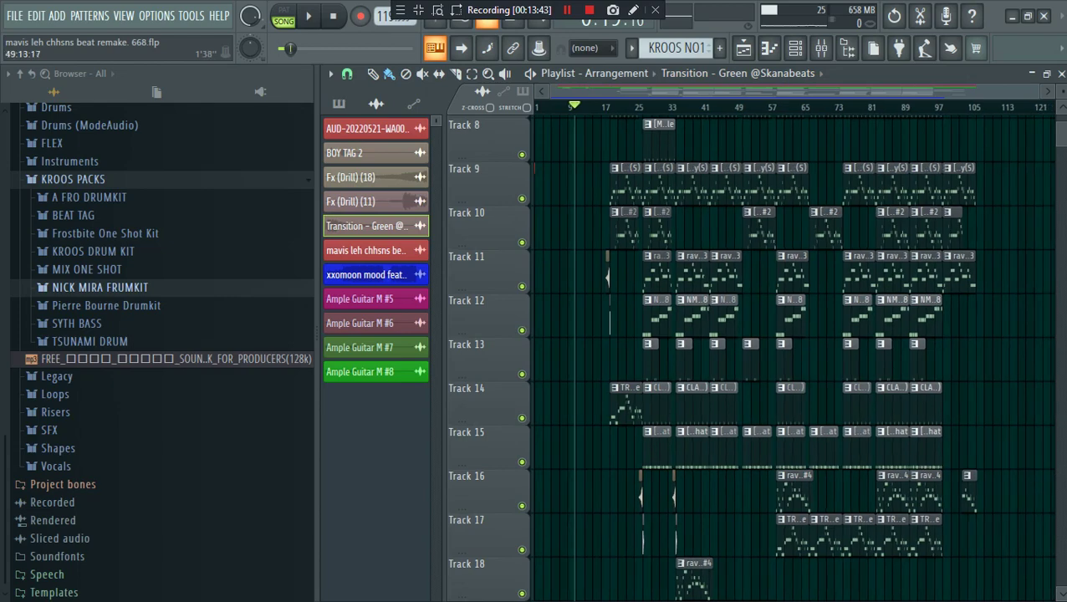
scroll(753, 351, "up", 4)
scroll(758, 276, "up", 1)
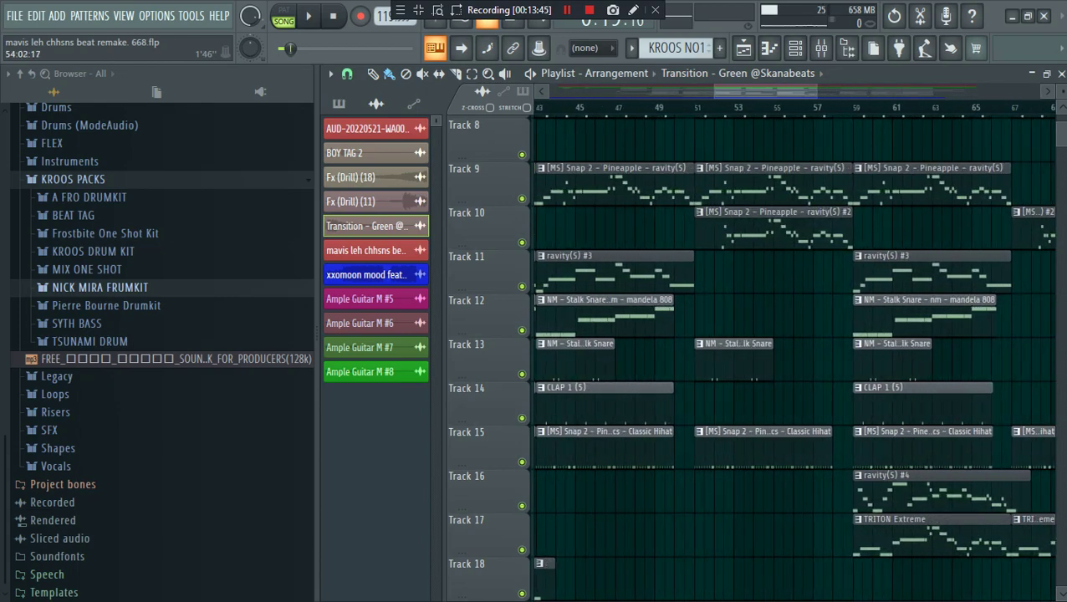
scroll(757, 276, "up", 7)
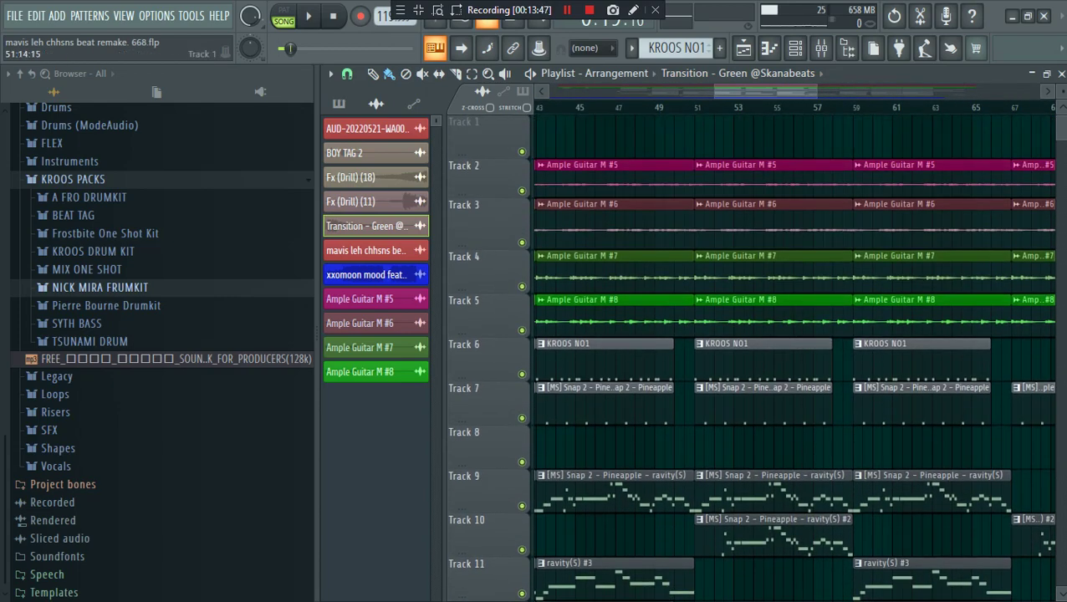
scroll(752, 351, "down", 6)
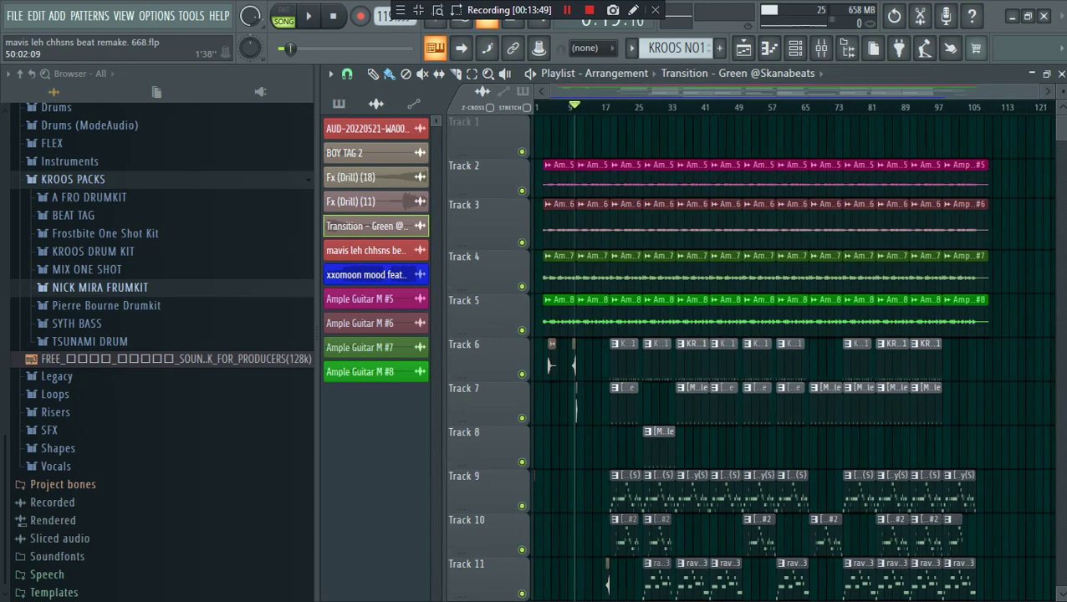
scroll(753, 351, "up", 6)
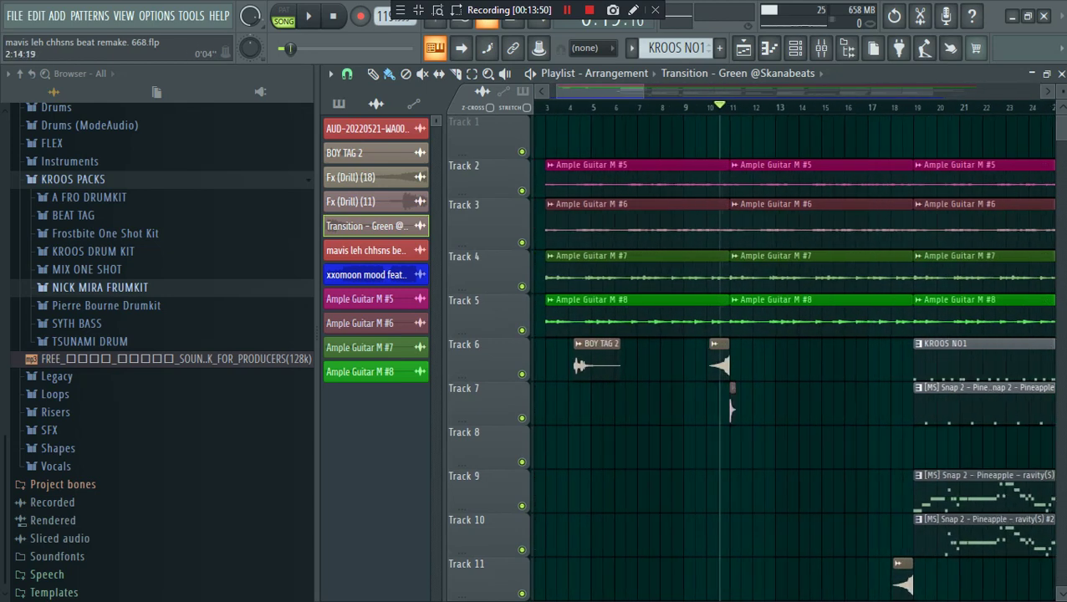
Step: Return the song position to just before bar 3 and look over the intro clips and the full arrangement again
scroll(585, 351, "up", 4)
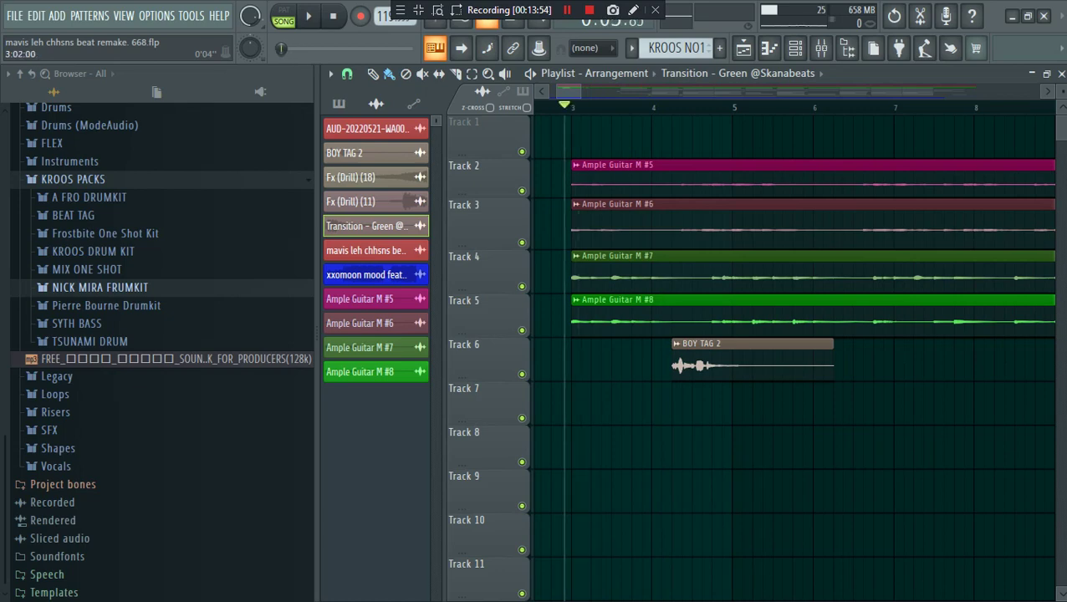
scroll(753, 351, "down", 5)
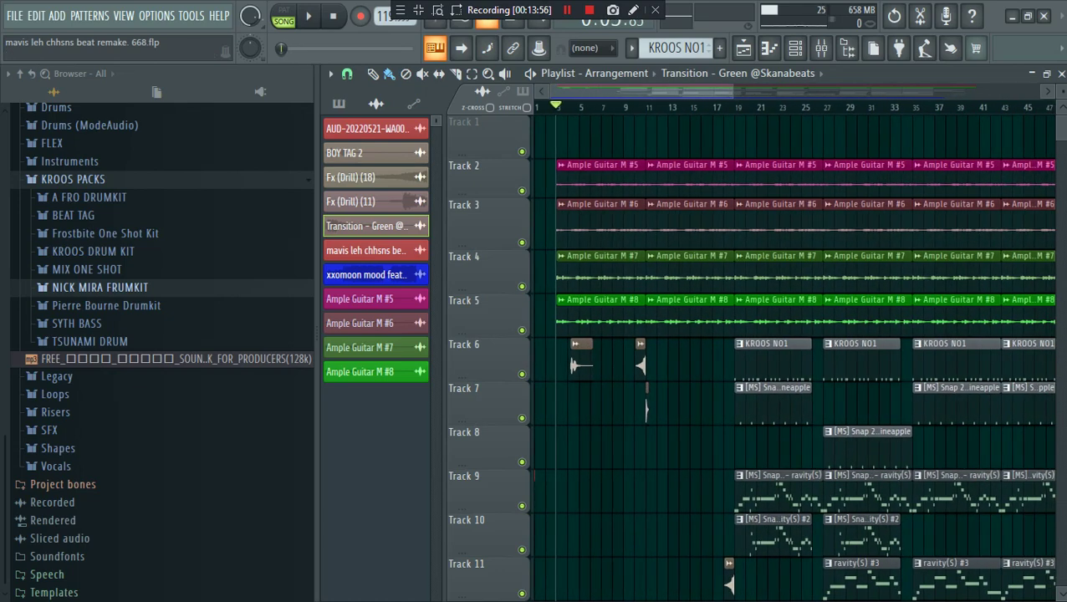
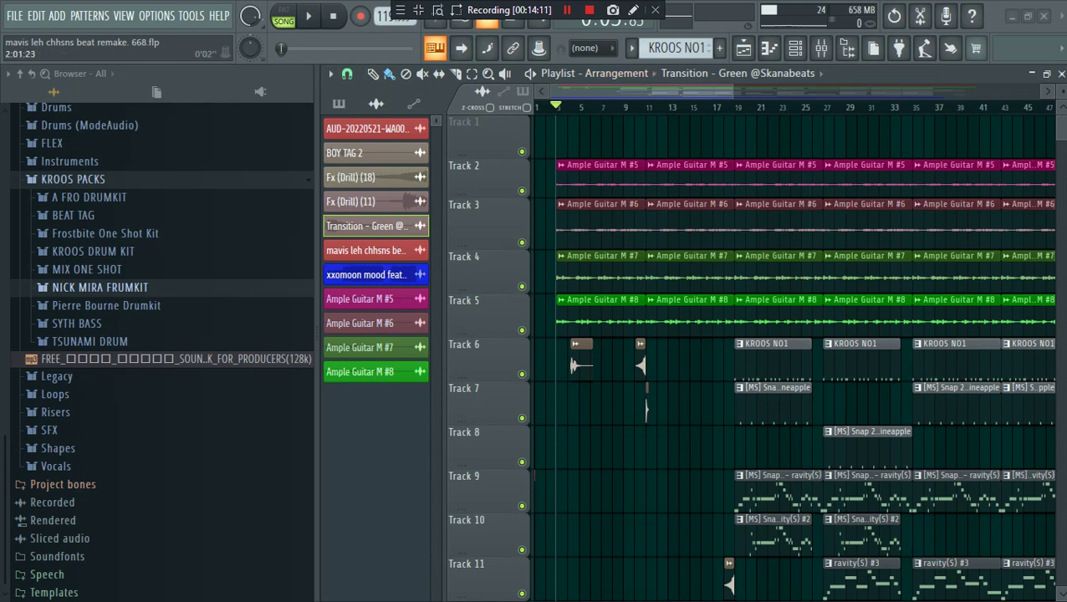
scroll(556, 126, "up", 4)
scroll(568, 134, "down", 2)
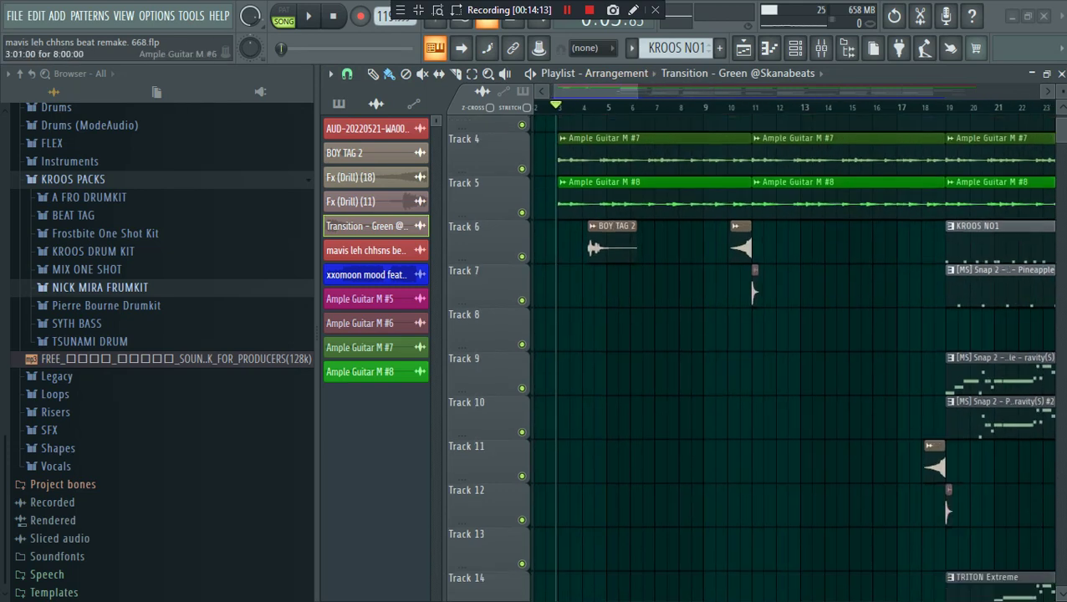
scroll(795, 351, "down", 1)
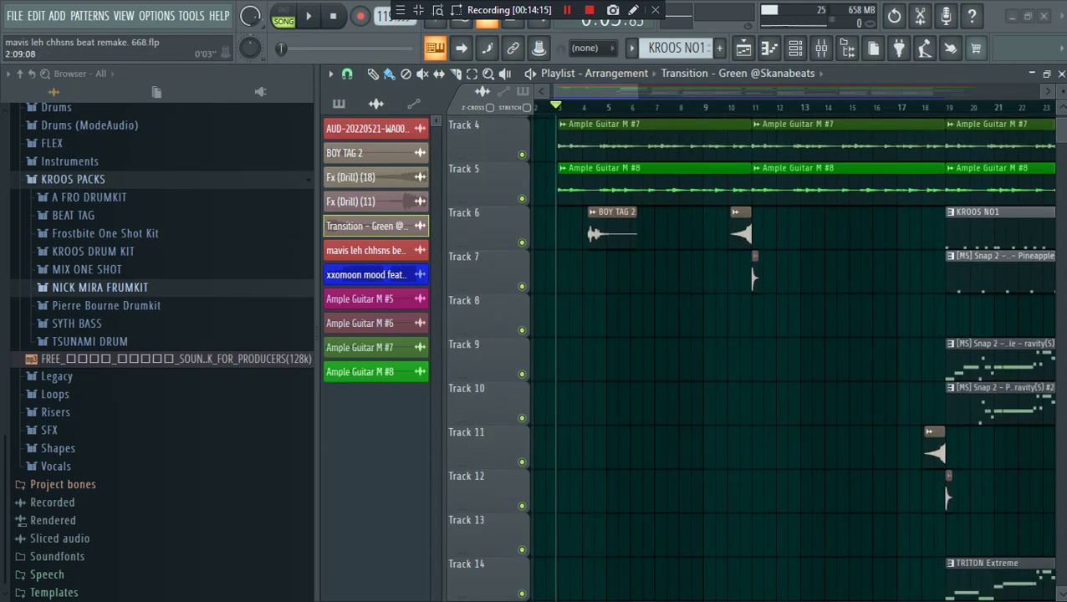
scroll(795, 351, "up", 3)
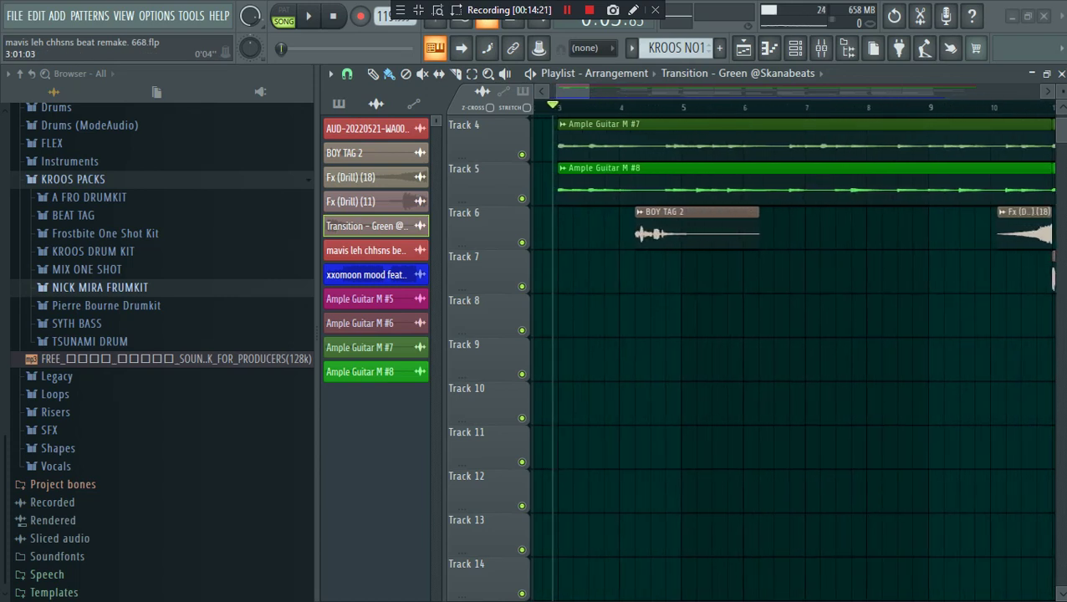
scroll(794, 351, "up", 3)
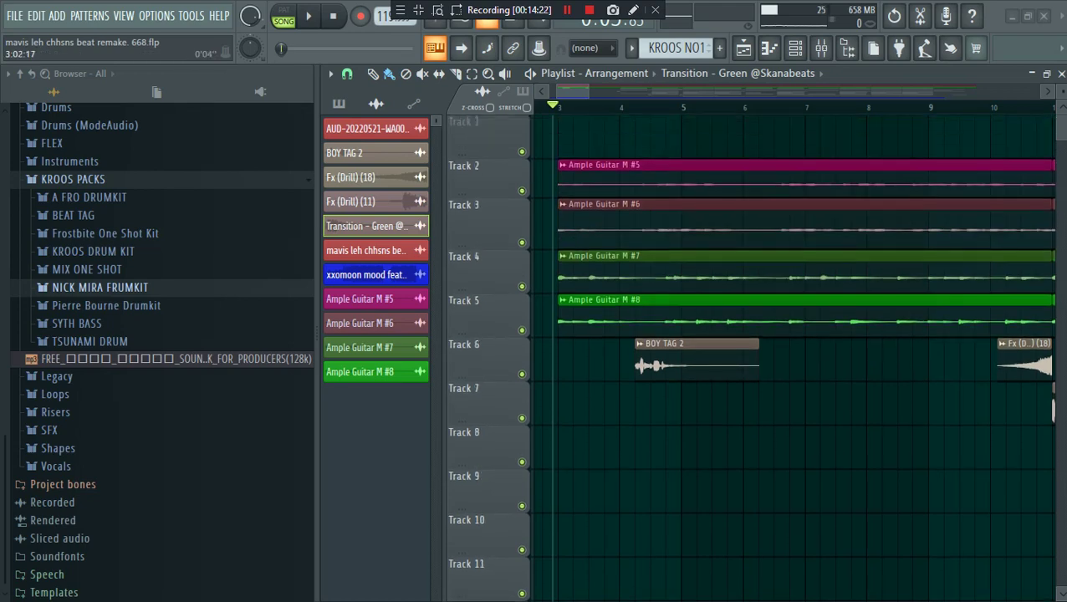
scroll(795, 351, "down", 5)
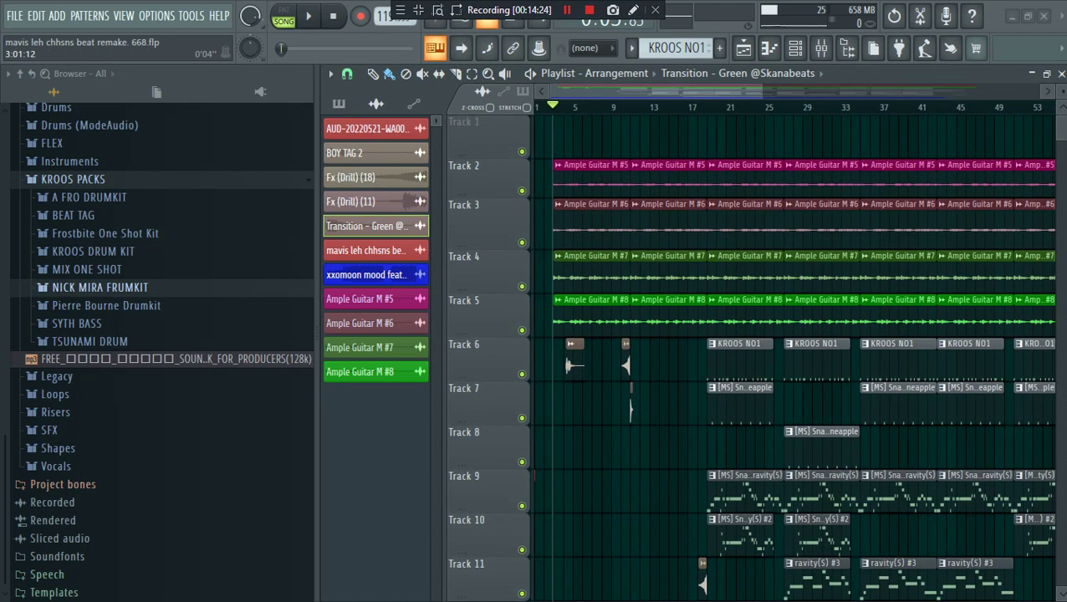
scroll(794, 351, "down", 4)
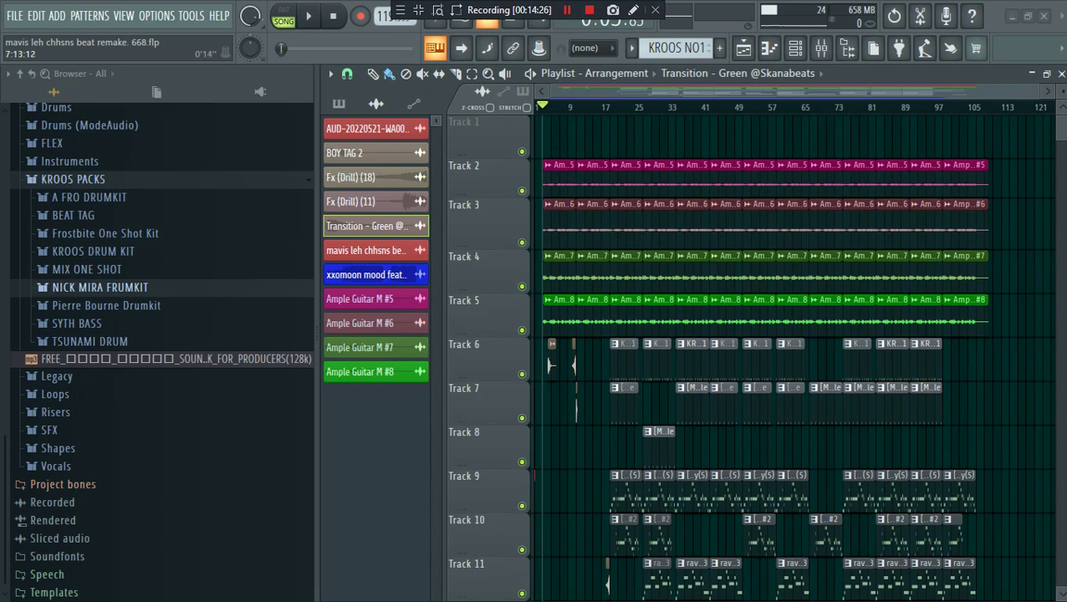
Step: Solo Track 20 with the xxomoon mood feat mavis clip and move the song position to late in bar 89
scroll(853, 351, "up", 5)
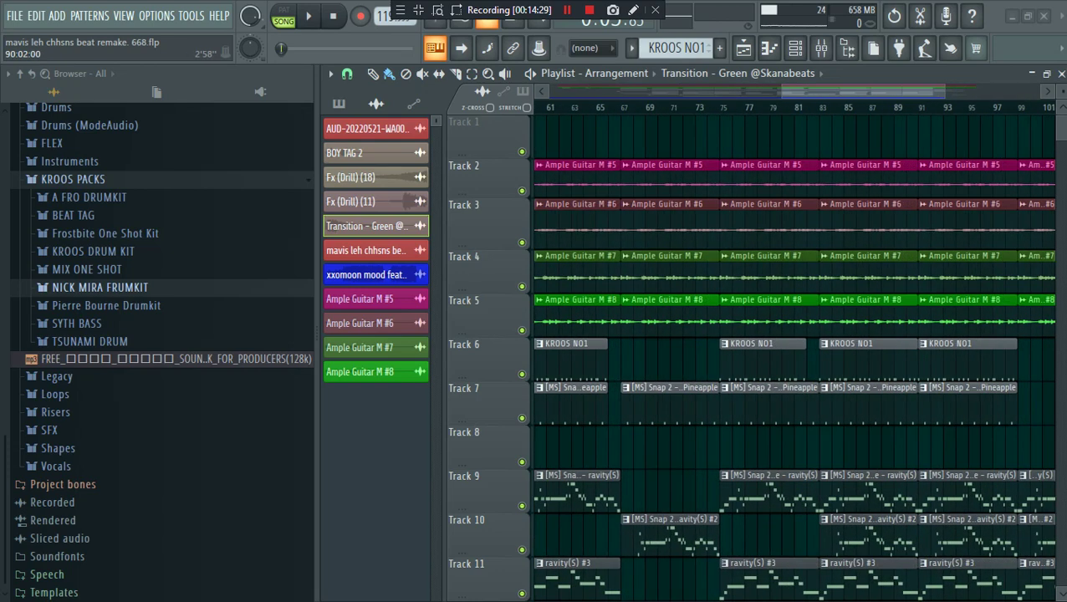
scroll(869, 351, "right", 4)
scroll(774, 352, "down", 8)
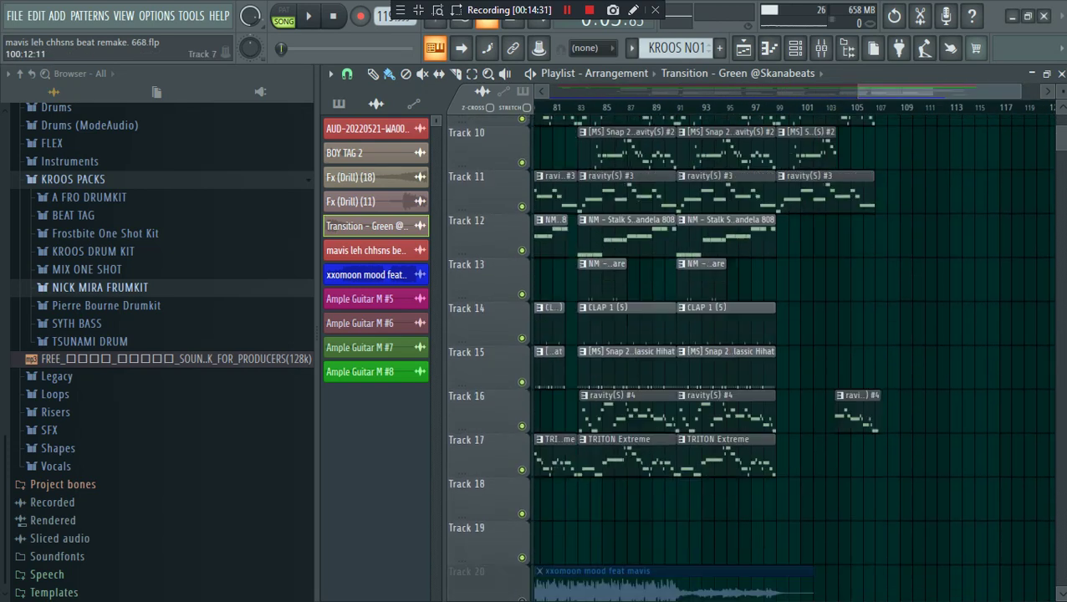
right_click(521, 330)
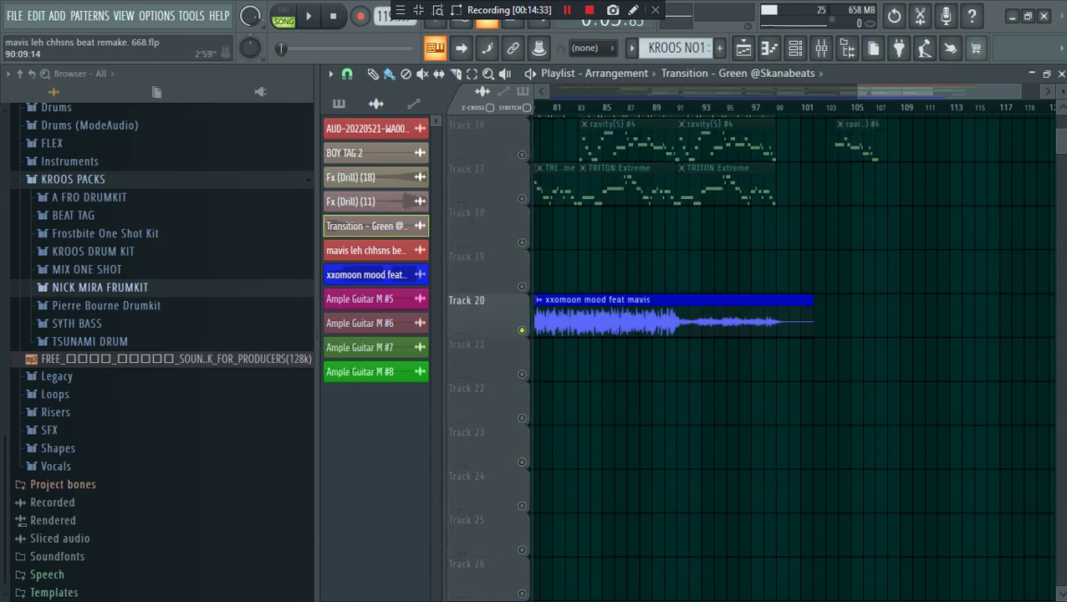
left_click(662, 107)
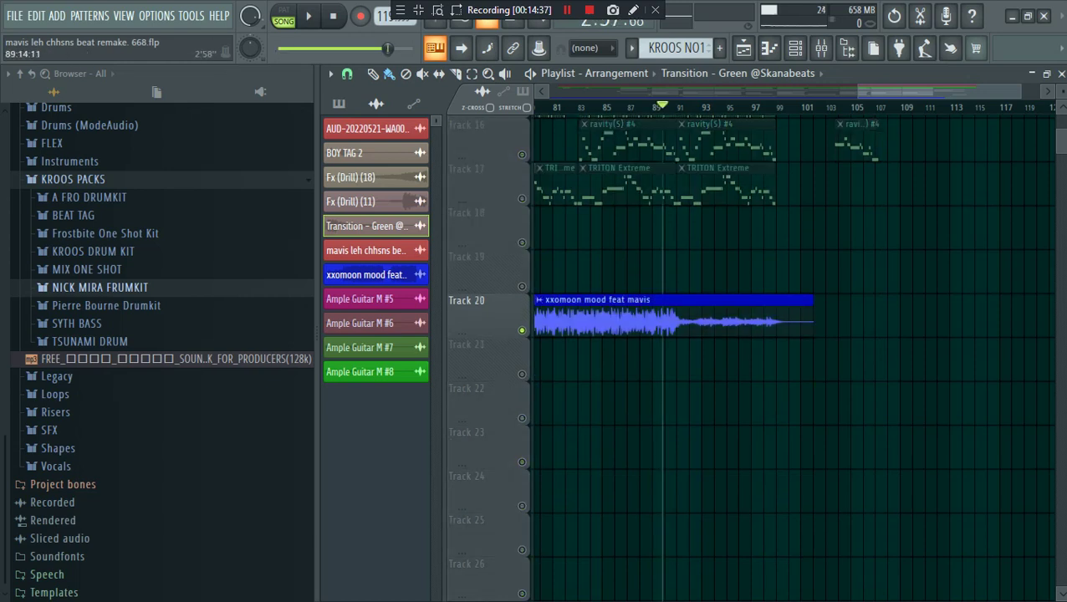
Step: Examine the xxomoon mood feat mavis waveform on Track 20 around bars 89 to 92 against the full arrangement
scroll(684, 318, "up", 7)
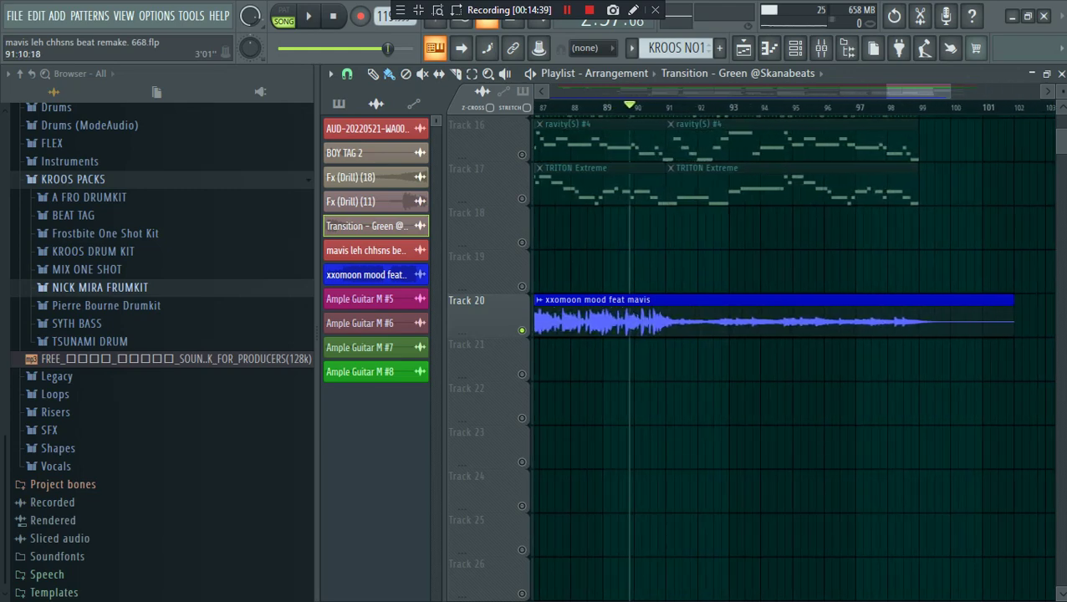
scroll(792, 352, "up", 8)
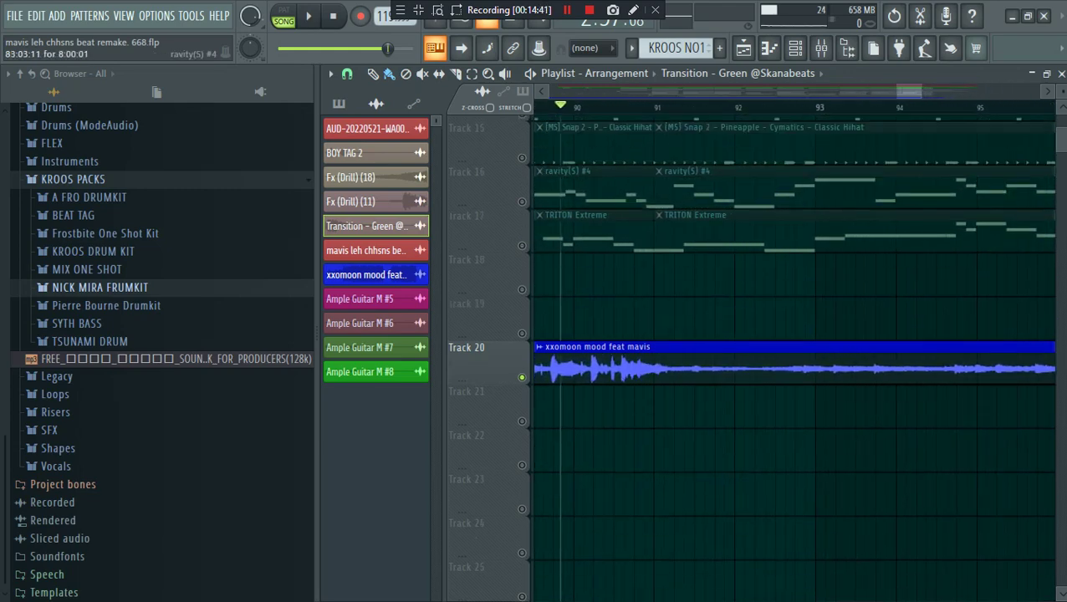
scroll(793, 351, "down", 10)
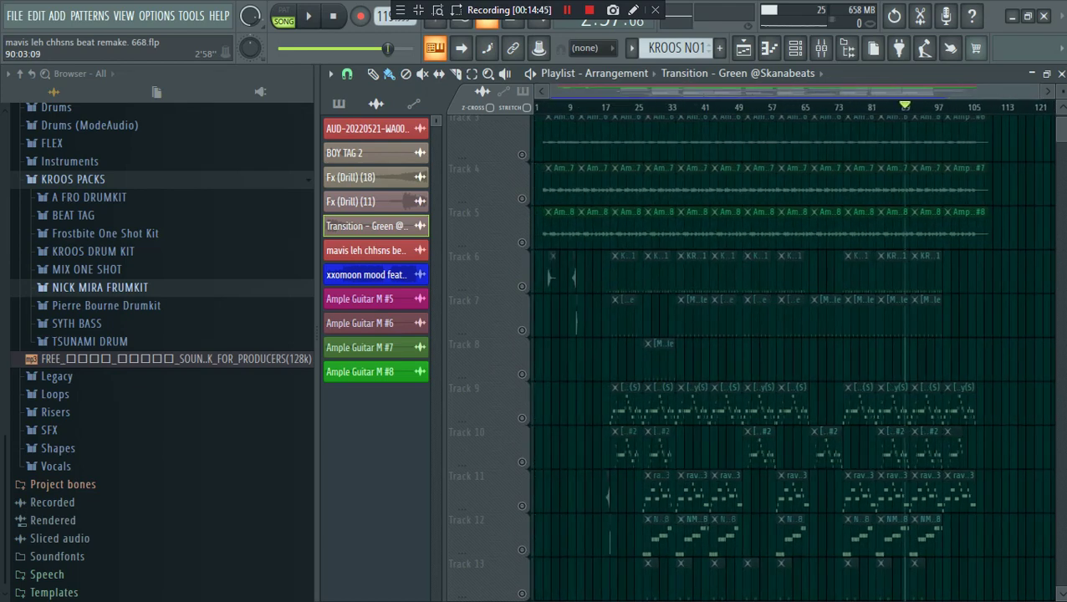
scroll(793, 351, "down", 10)
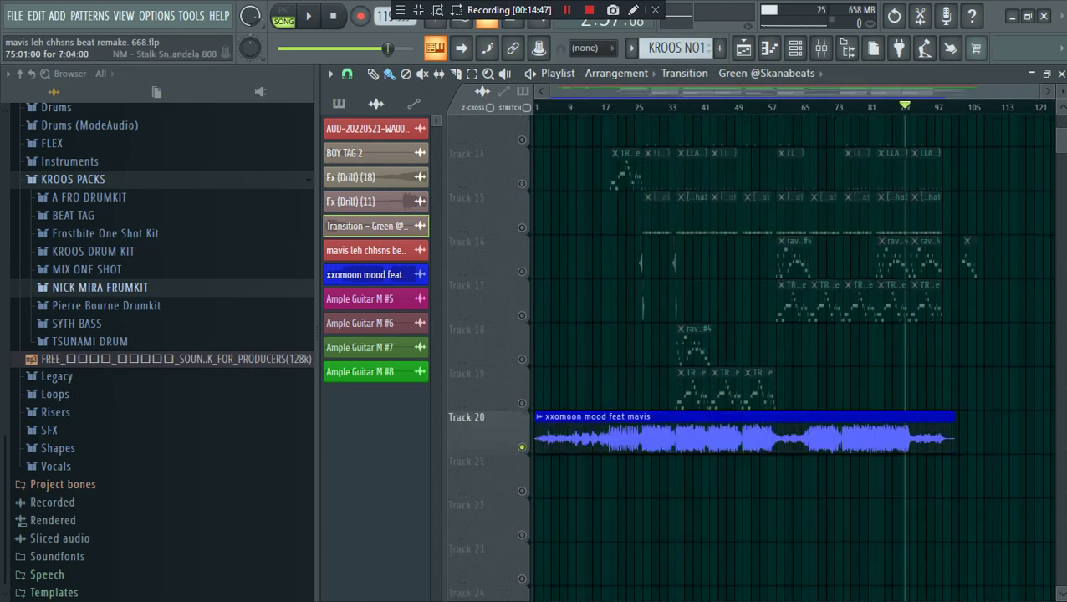
scroll(920, 352, "up", 5)
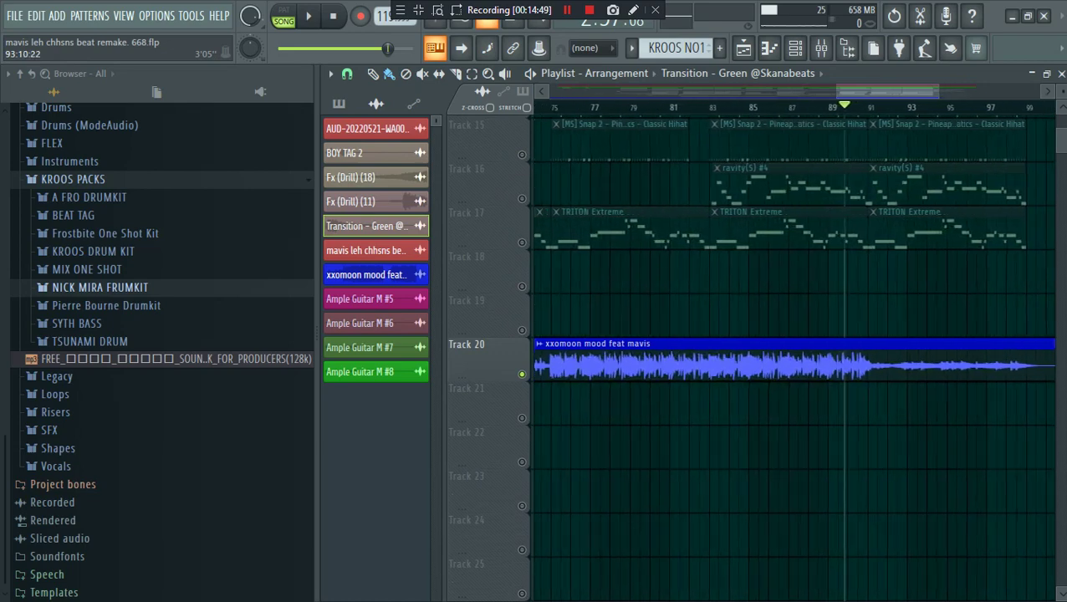
scroll(897, 351, "up", 2)
scroll(897, 351, "up", 2)
scroll(897, 351, "left", 4)
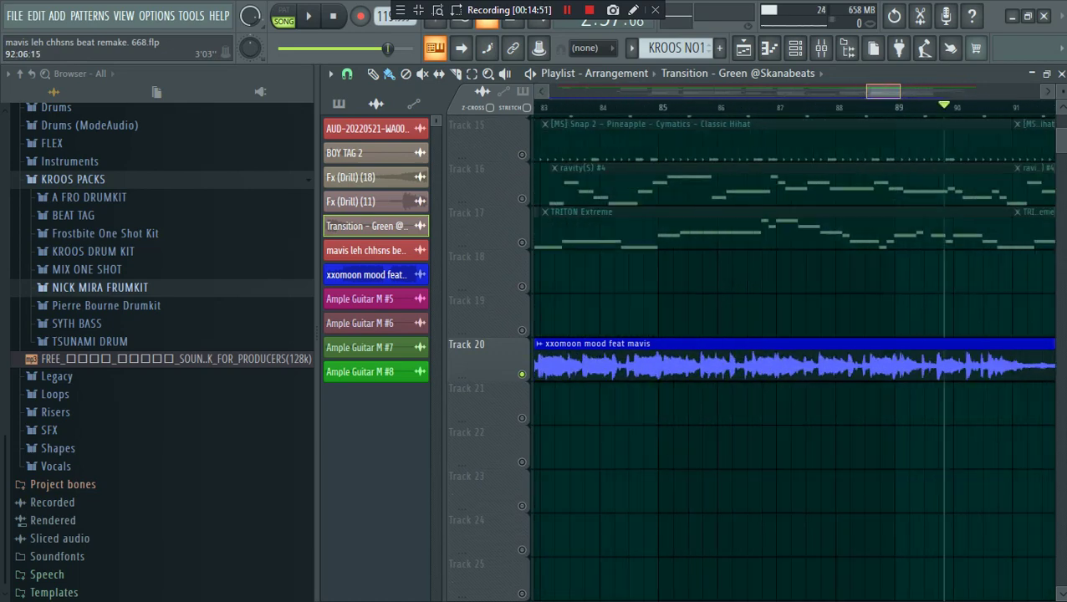
scroll(897, 351, "right", 2)
scroll(795, 351, "up", 5)
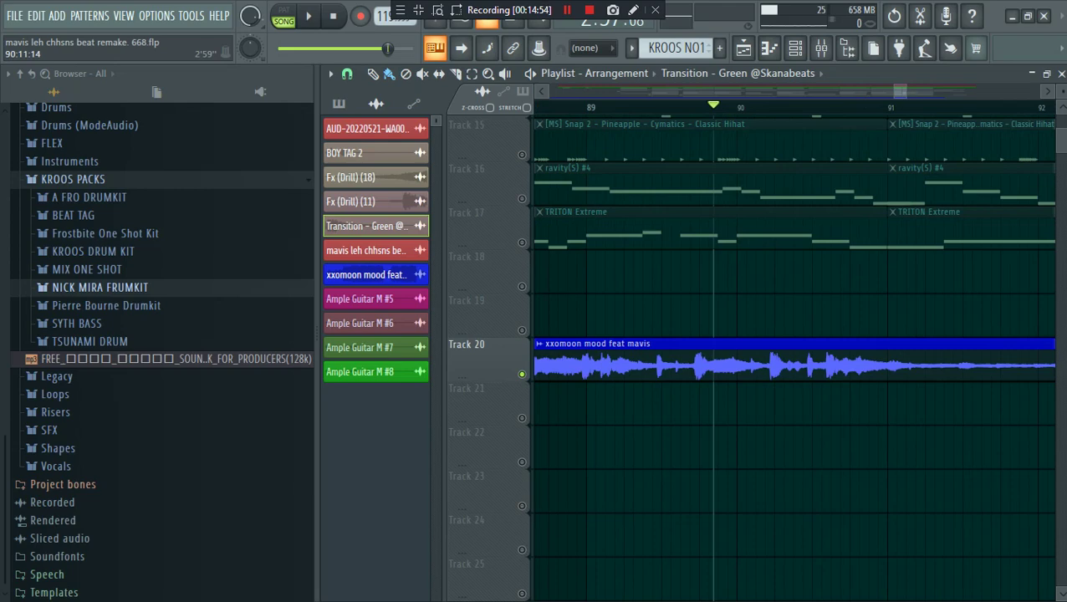
scroll(836, 351, "up", 2)
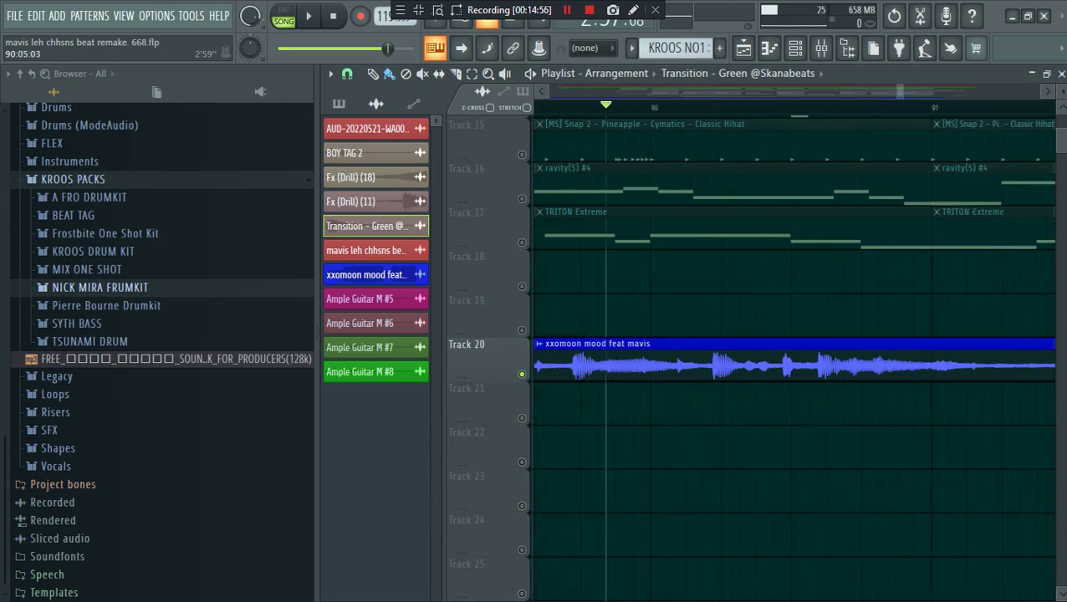
scroll(836, 351, "down", 15)
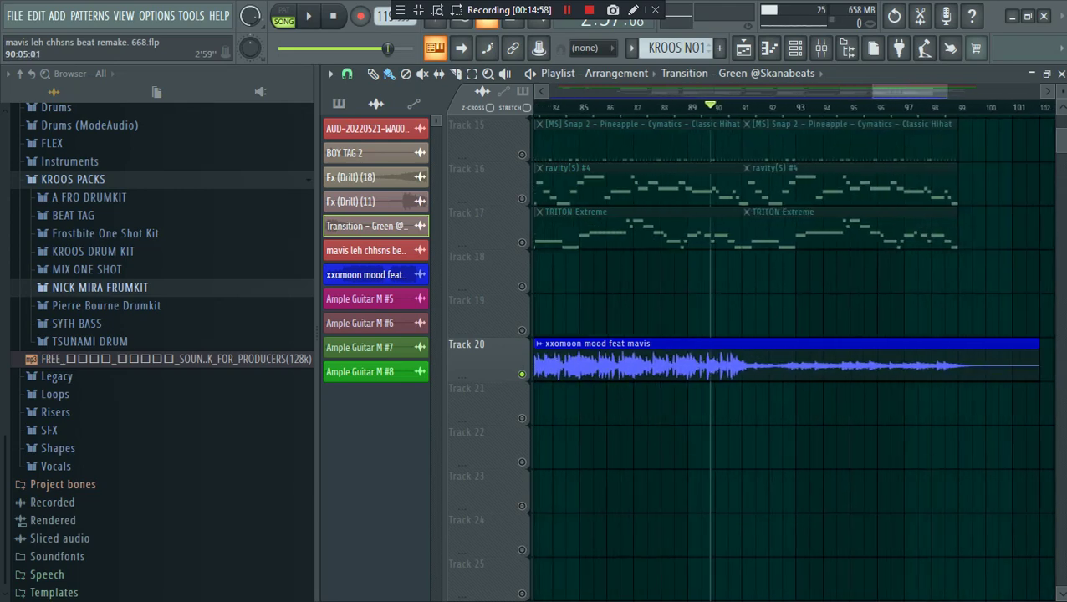
scroll(836, 351, "down", 1)
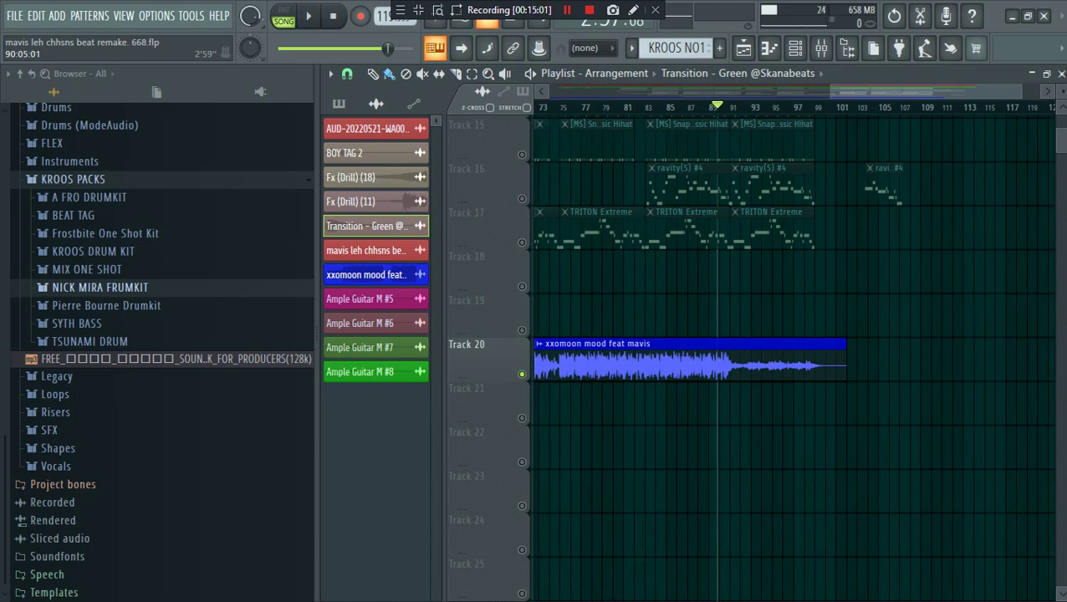
scroll(836, 352, "down", 3)
scroll(870, 351, "up", 12)
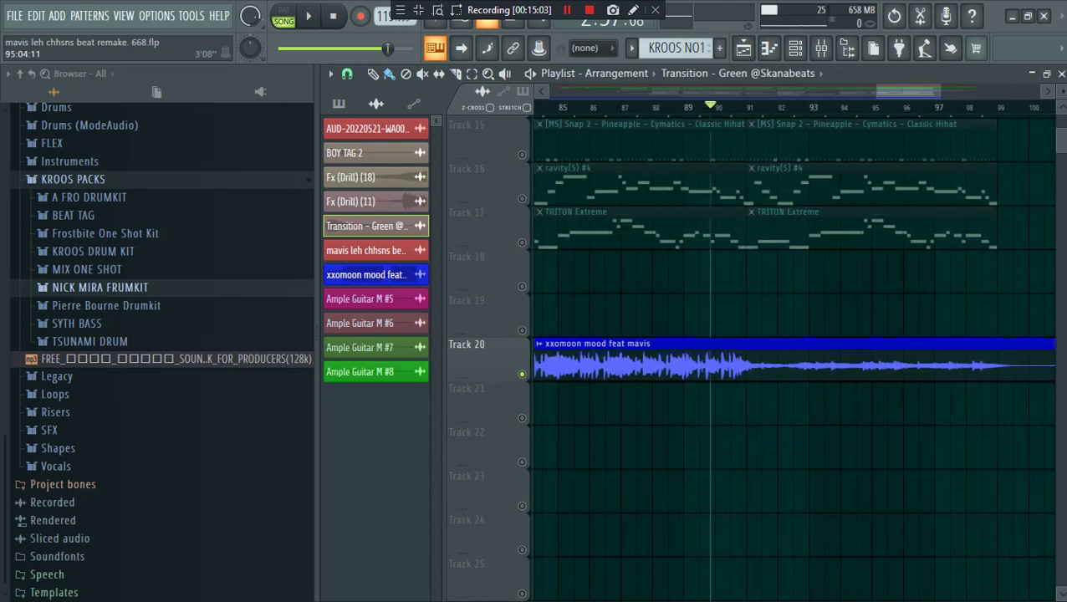
scroll(836, 351, "up", 5)
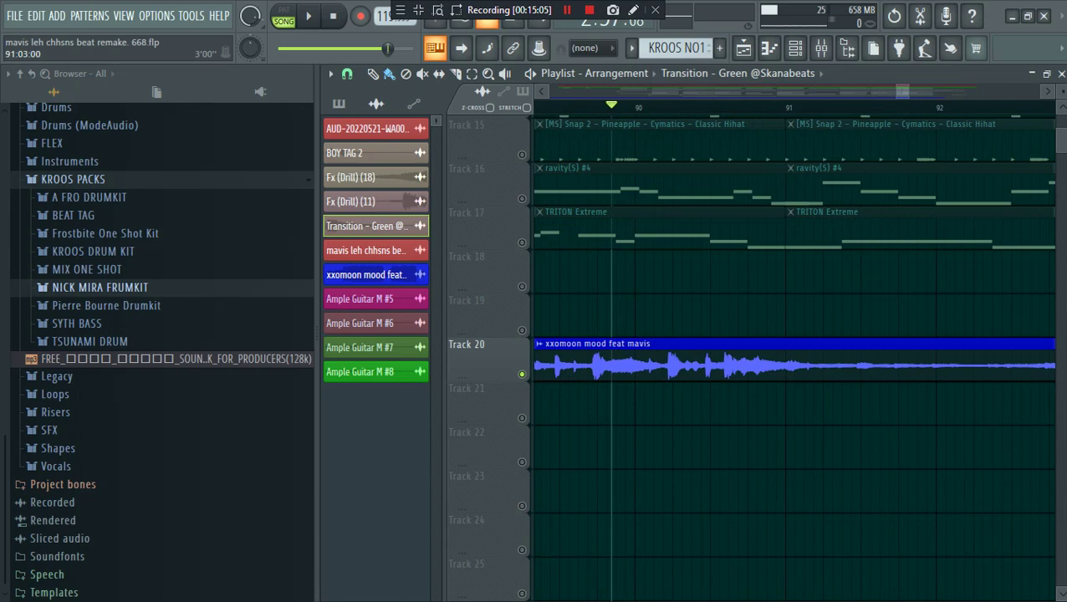
Step: Move the song position to about bar 91 and play the soloed reference track from there
left_click(898, 106)
scroll(787, 352, "up", 4)
scroll(787, 352, "down", 11)
key("space")
scroll(785, 107, "down", 5)
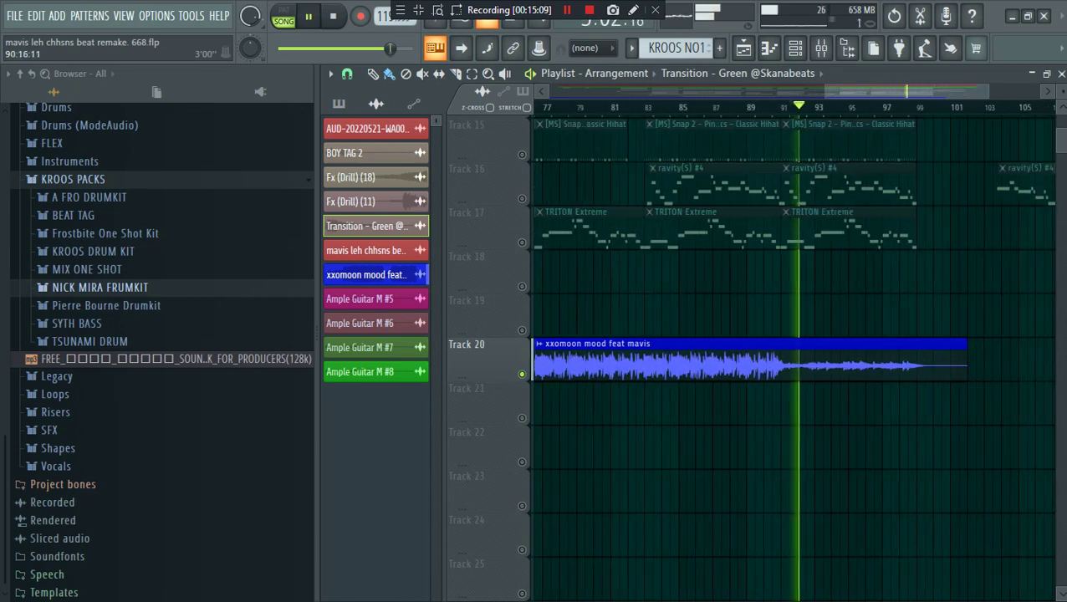
Step: Move playback back to about bar 86, listen to the reference track through its outro transition, and stop playback
left_click(731, 106)
scroll(733, 107, "up", 6)
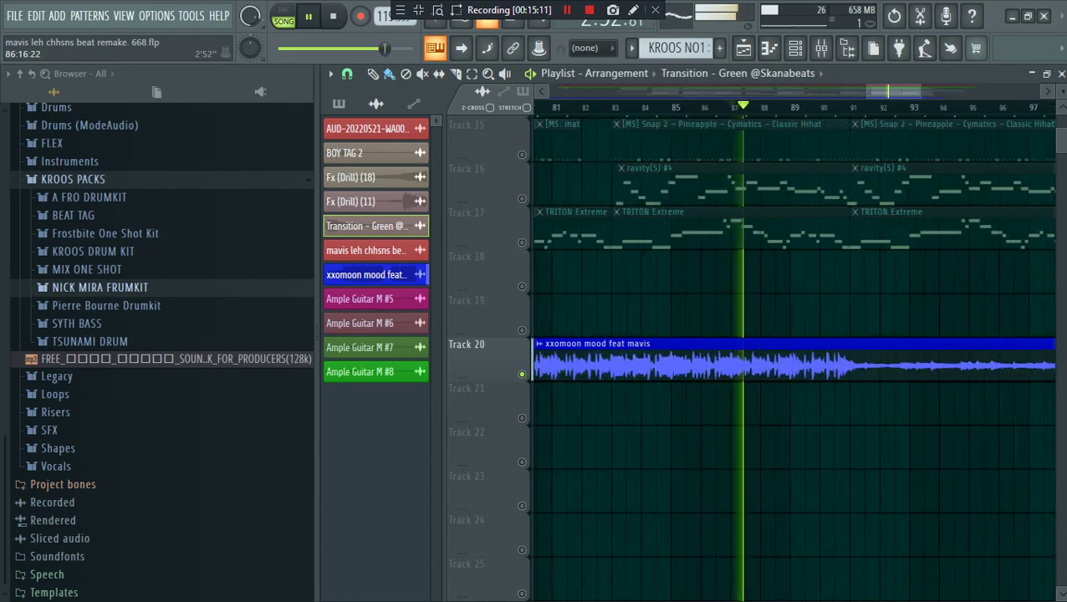
scroll(812, 107, "down", 3)
scroll(786, 352, "down", 2)
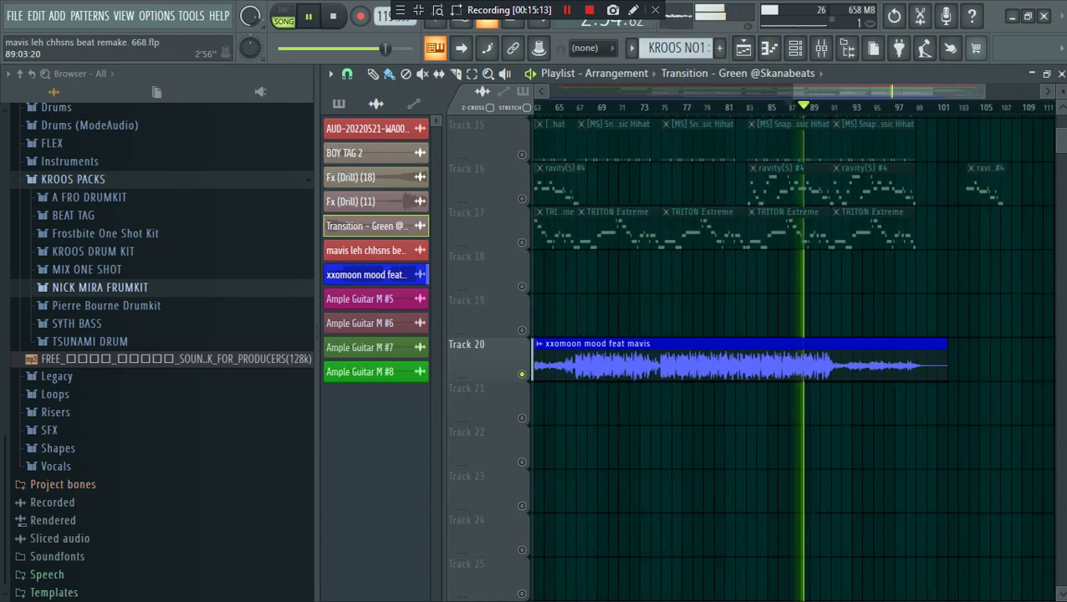
scroll(786, 351, "down", 3)
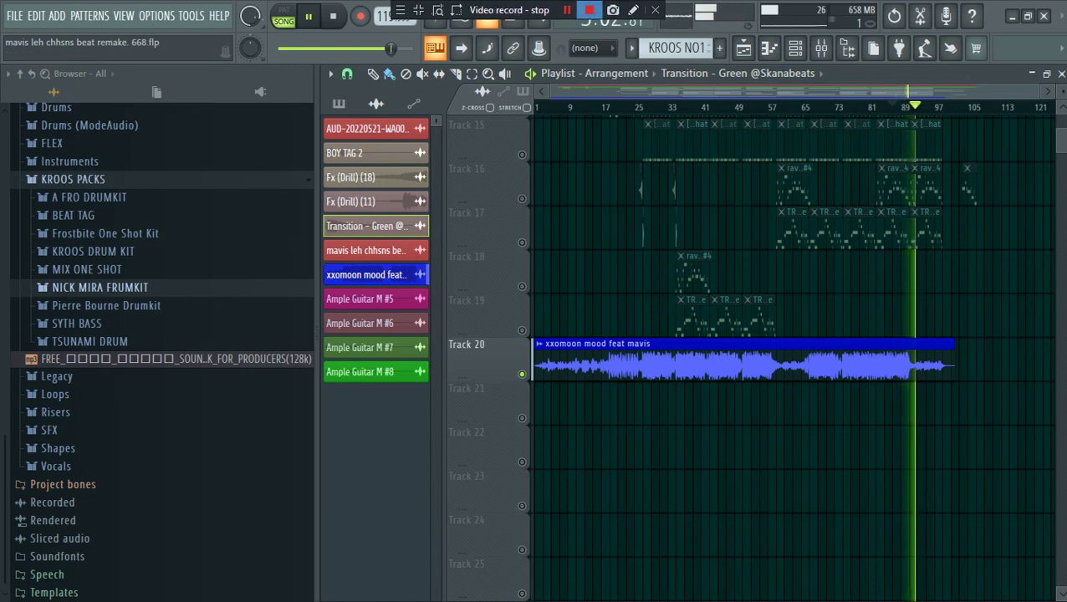
key("space")
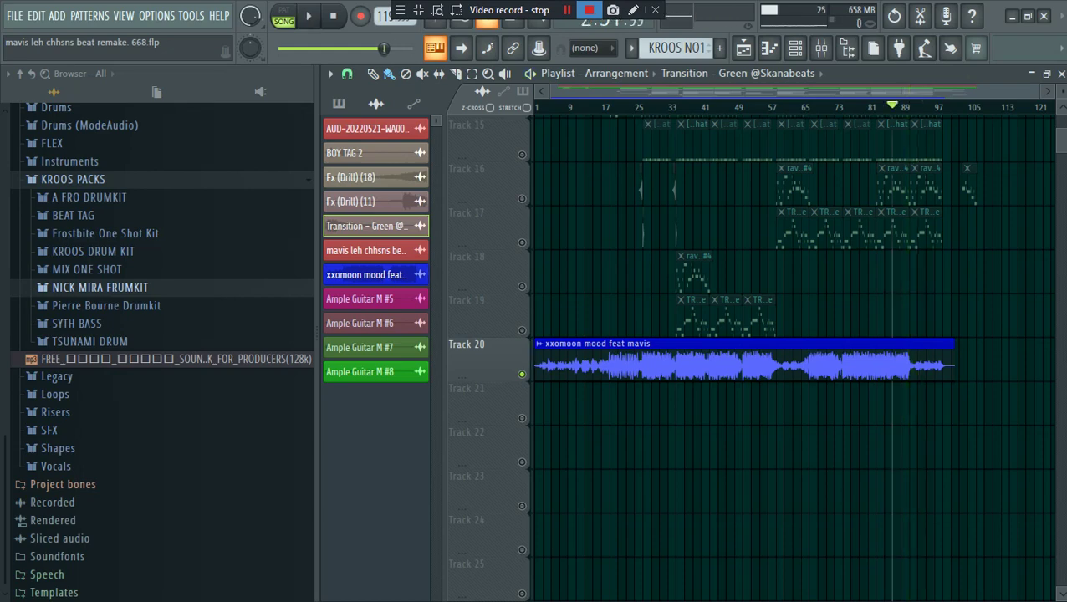